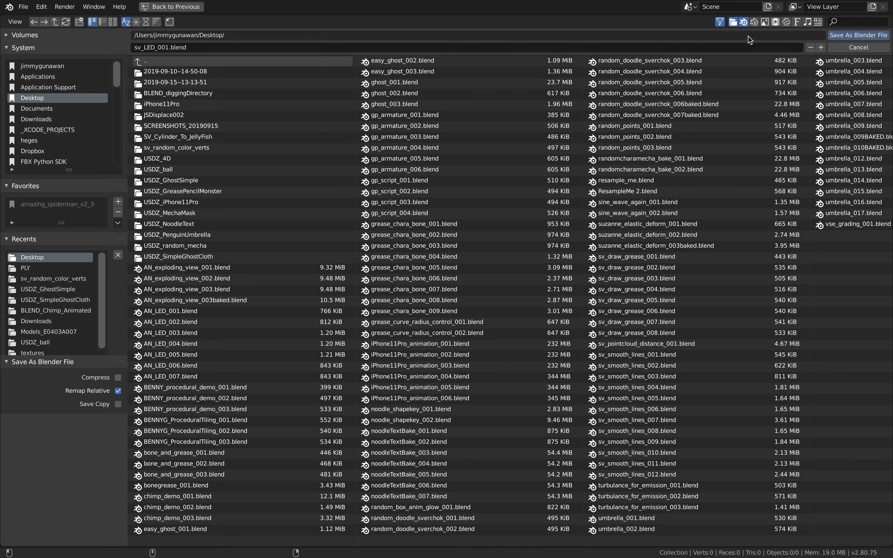
- Save the scene as sv_LED_001.blend on the Desktop and slightly widen the node editor and 3D viewport
left_click(833, 35)
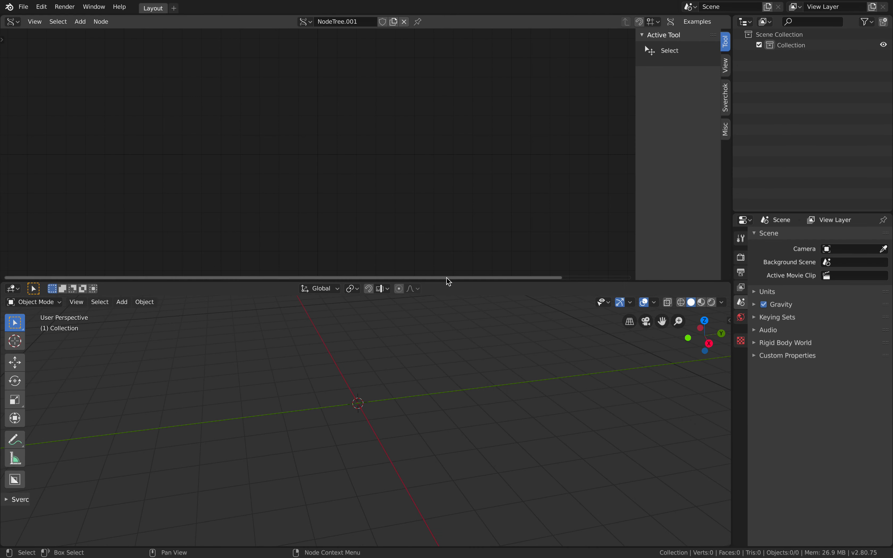
left_click_drag(448, 281, 448, 283)
left_click_drag(732, 180, 756, 180)
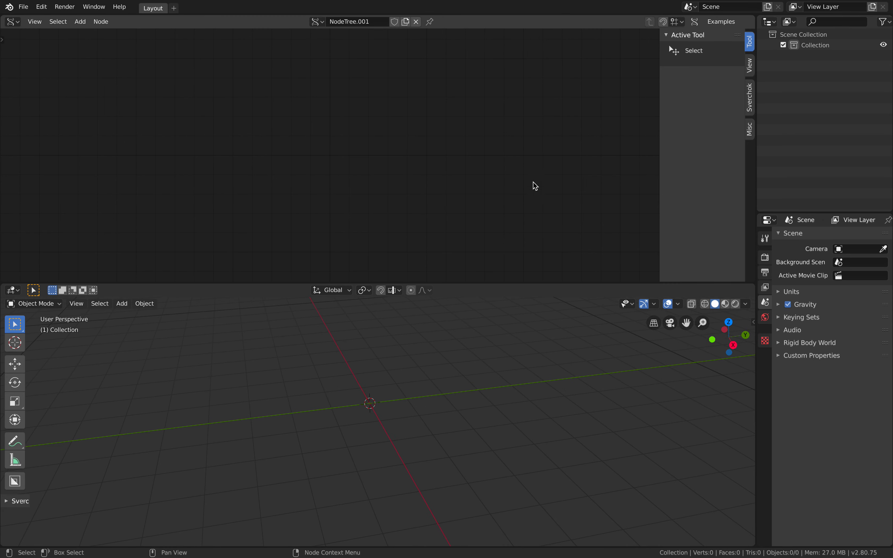
- View the splash screen to check the Blender version, and dismiss it
middle_click_drag(449, 325, 404, 325)
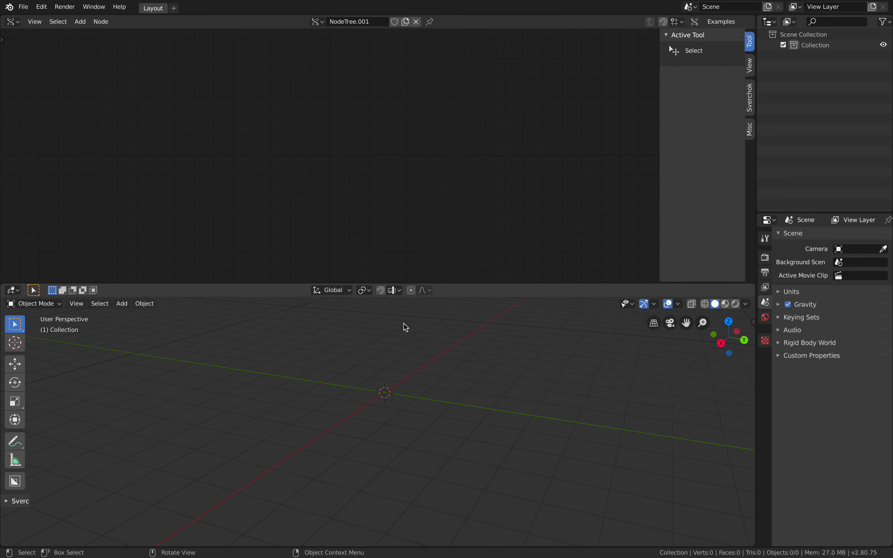
left_click(11, 8)
left_click(37, 19)
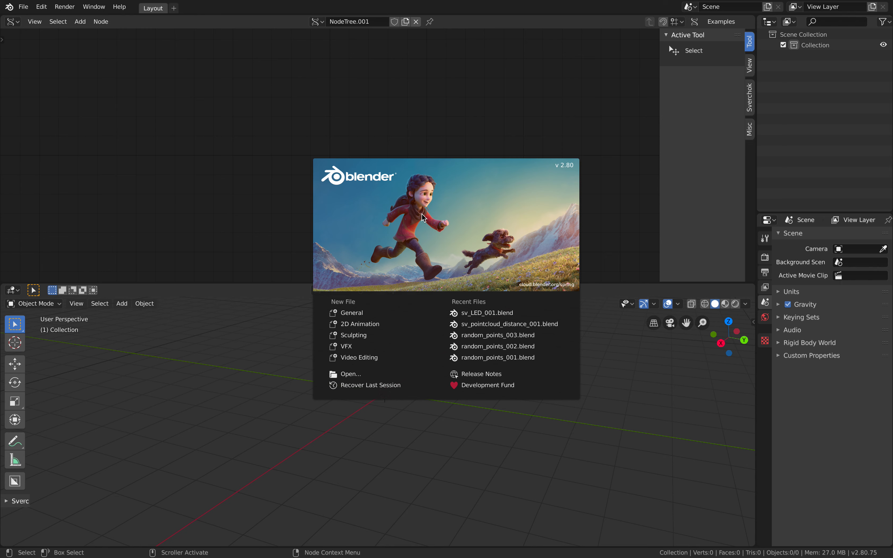
left_click(329, 134)
- Add a Plane MK2 node to the Sverchok node tree and hide the node editor's sidebar
key("shift+a")
left_click(328, 130)
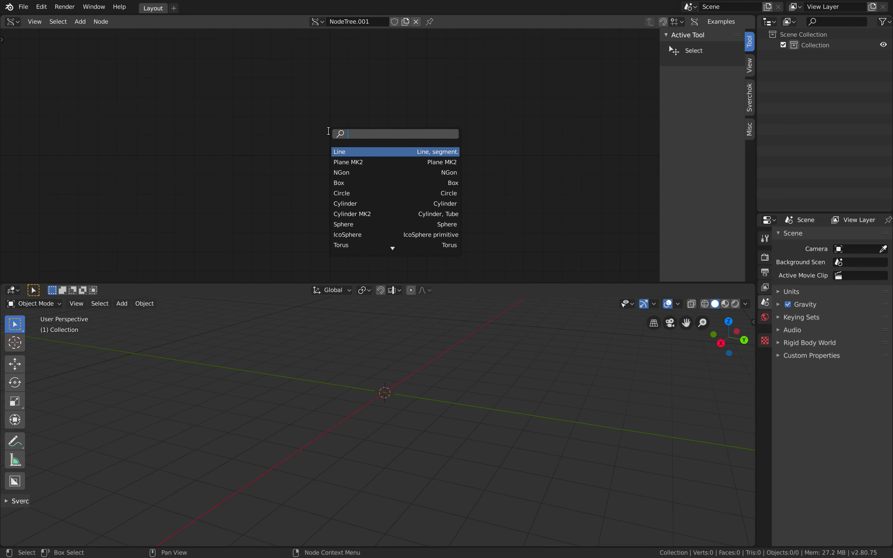
type("plane")
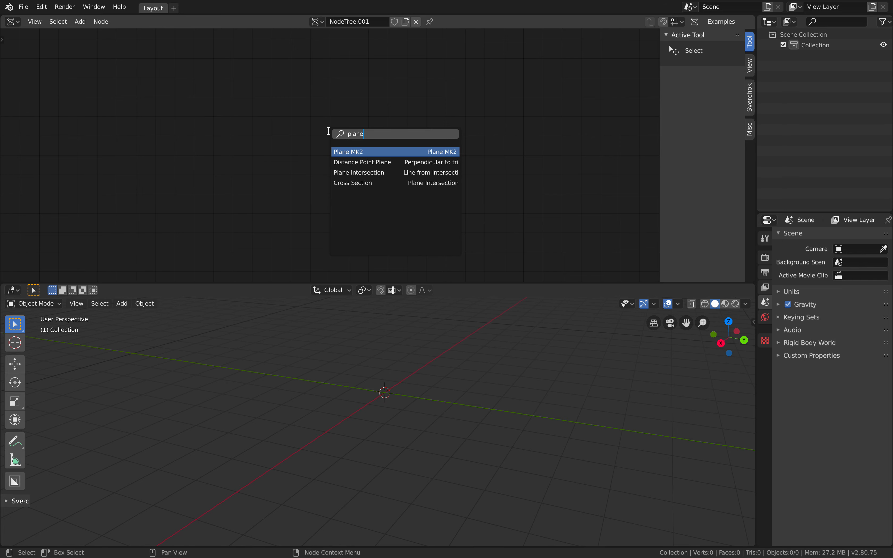
key("Return")
left_click(181, 67)
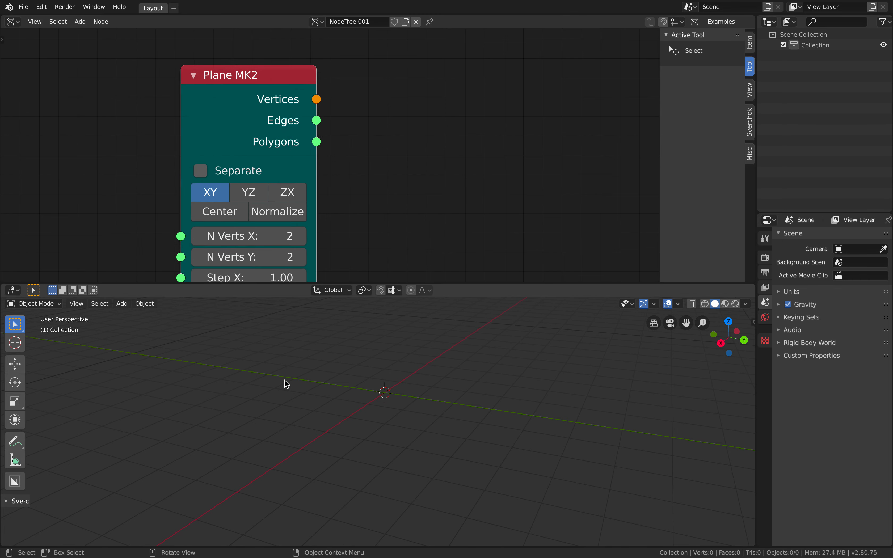
middle_click_drag(475, 392, 494, 399)
scroll(456, 211, "down", 2)
middle_click_drag(456, 211, 333, 193)
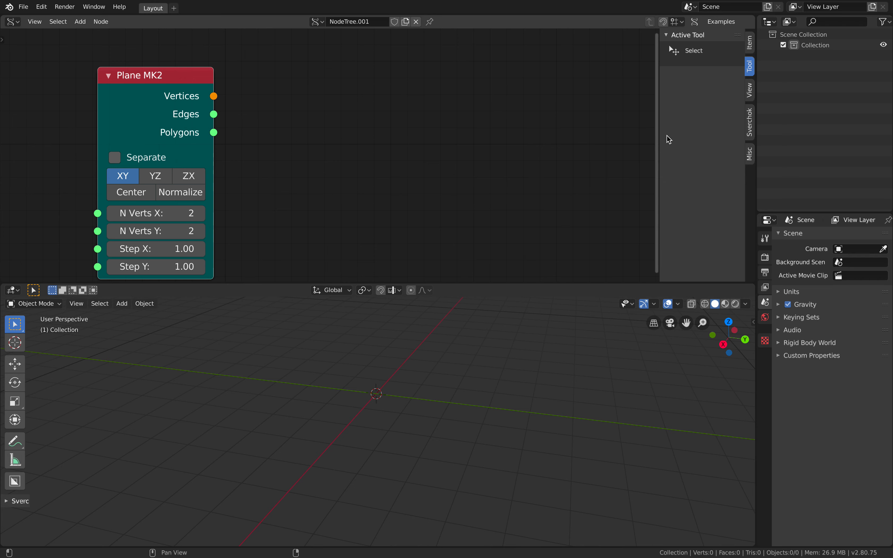
key("n")
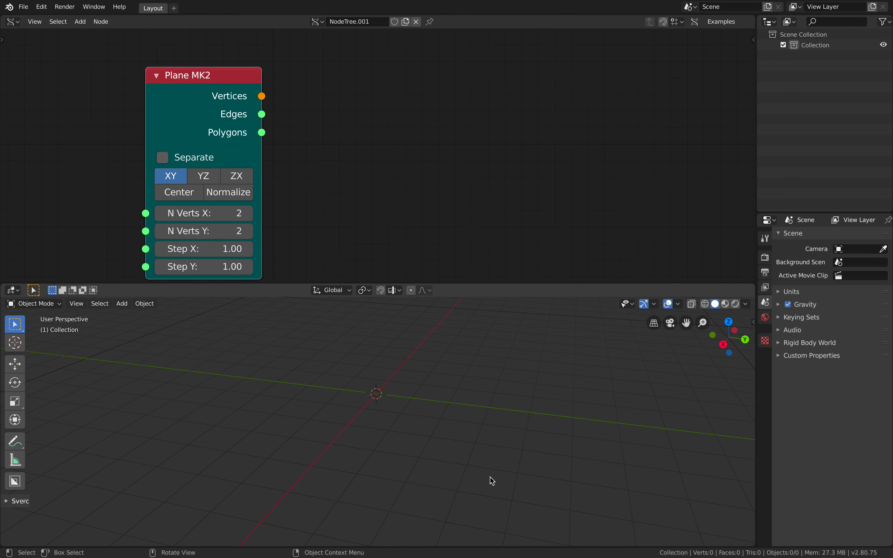
- Set both N Verts X and N Verts Y of the Plane MK2 node to 10 and save the file
middle_click_drag(444, 149, 437, 147)
middle_click_drag(362, 115, 357, 113)
left_click_drag(217, 214, 217, 226)
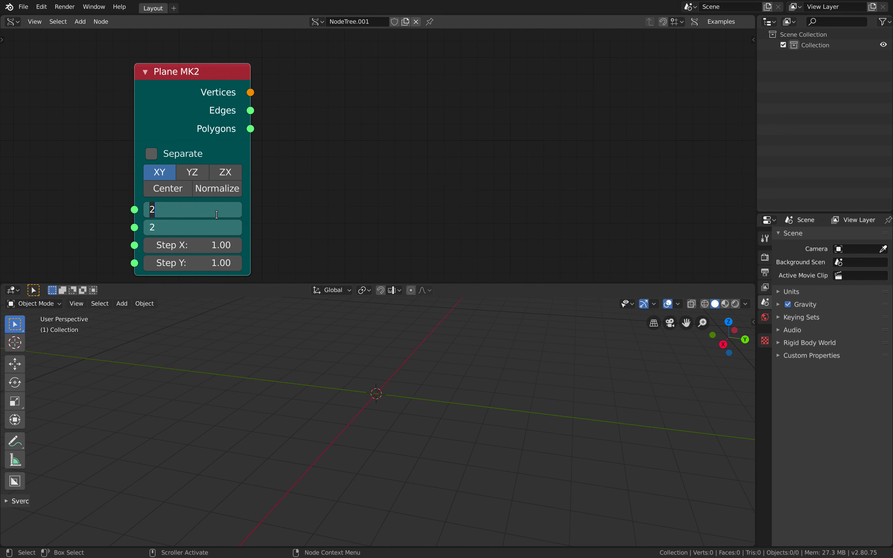
type("10")
key("Return")
scroll(240, 263, "down", 3)
middle_click_drag(354, 373, 386, 372)
middle_click_drag(414, 177, 387, 141)
key("ctrl+s")
- Add a Box node beside the Plane MK2 node
key("alt+space")
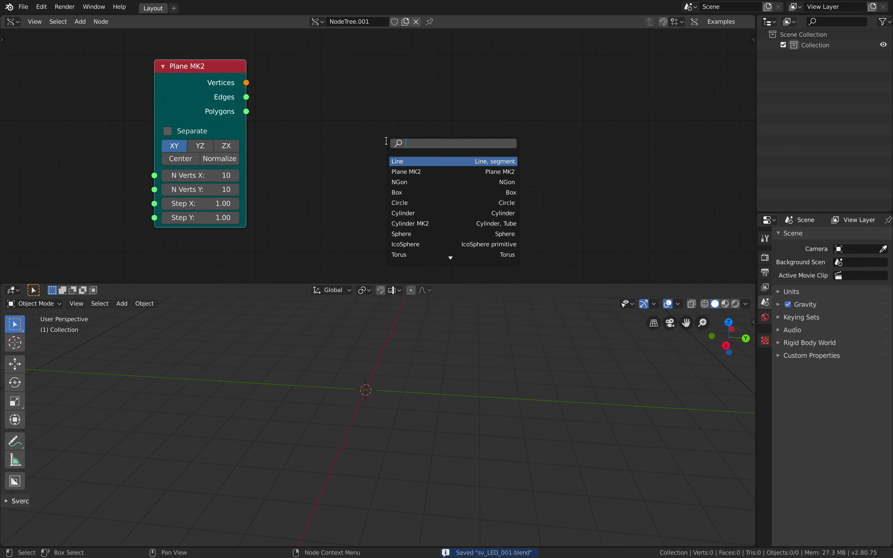
type("box")
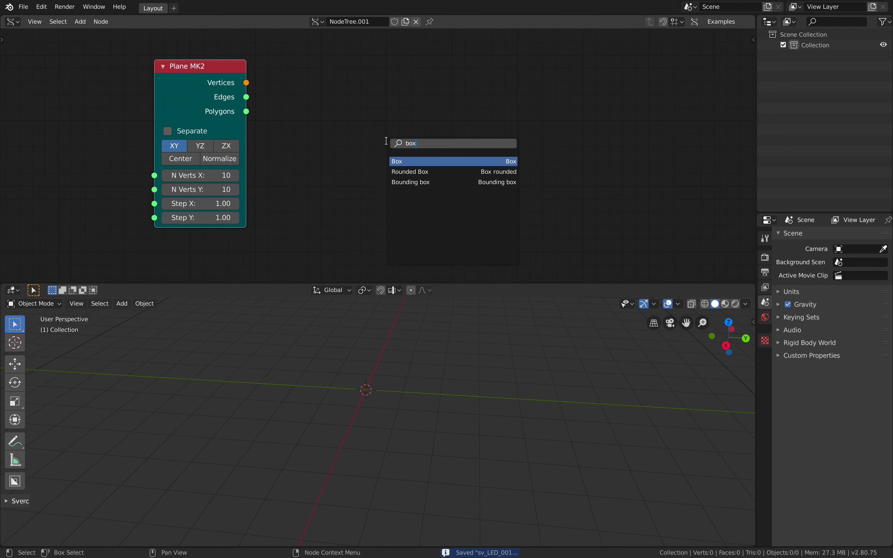
key("Return")
left_click(349, 56)
- Add a Viewer BMesh node beyond the Box node
key("alt+space")
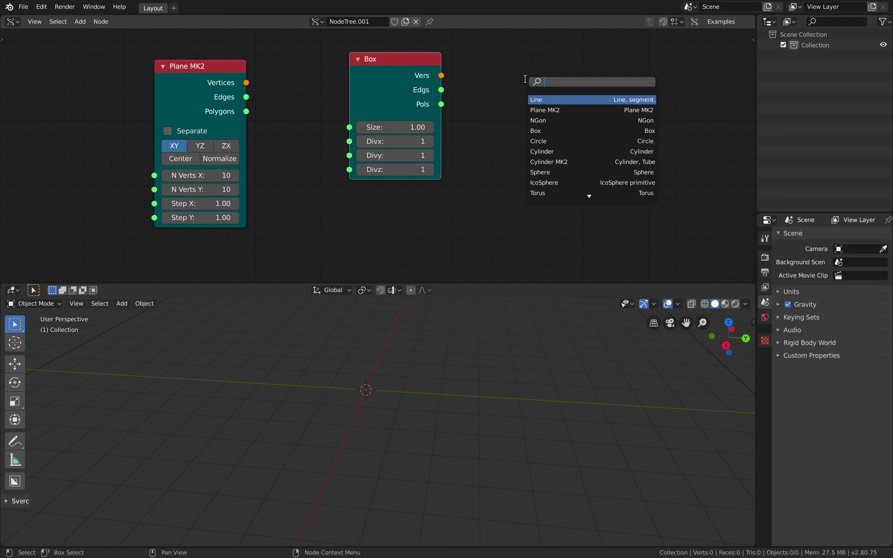
type("bmes")
key("Return")
left_click(569, 67)
scroll(487, 73, "down", 2)
middle_click_drag(486, 73, 441, 82)
- Link Box Vers and Pols to Viewer BMesh vertices and faces, link Plane MK2 Vertices to its matrix input, and move both Viewer and Box up
left_click_drag(402, 85, 447, 141)
left_click_drag(405, 111, 402, 109)
left_click_drag(235, 91, 511, 223)
left_click_drag(555, 200, 557, 138)
left_click_drag(374, 71, 371, 1)
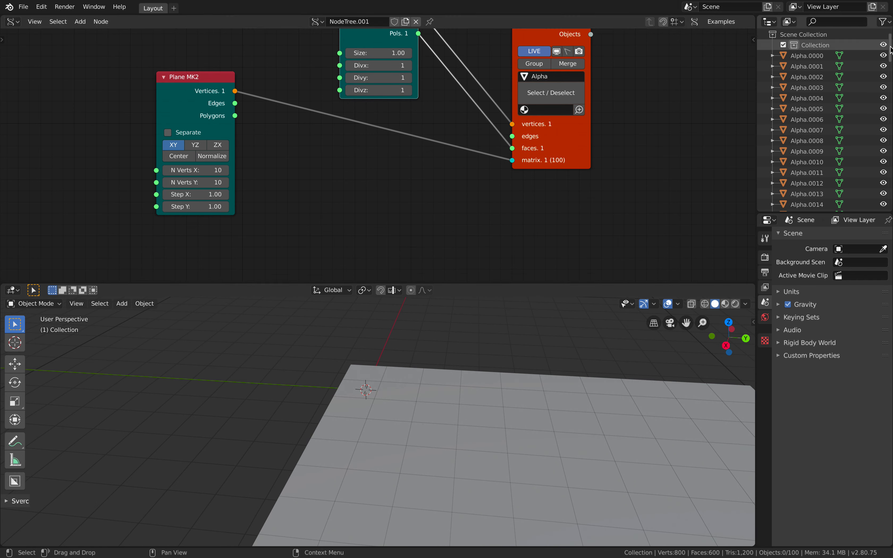
- Widen the Outliner and Properties column and frame the generated grid of boxes in the 3D view
mouse_move(890, 46)
left_mouse_down()
mouse_move(891, 232)
mouse_move(886, 39)
left_mouse_up()
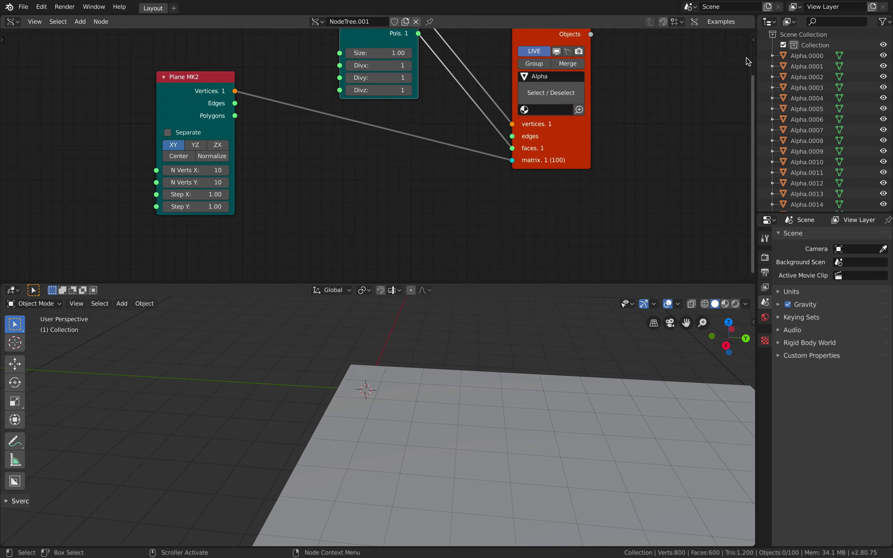
left_click_drag(756, 68, 725, 70)
middle_click_drag(457, 407, 456, 355, "shift")
scroll(425, 363, "down", 2)
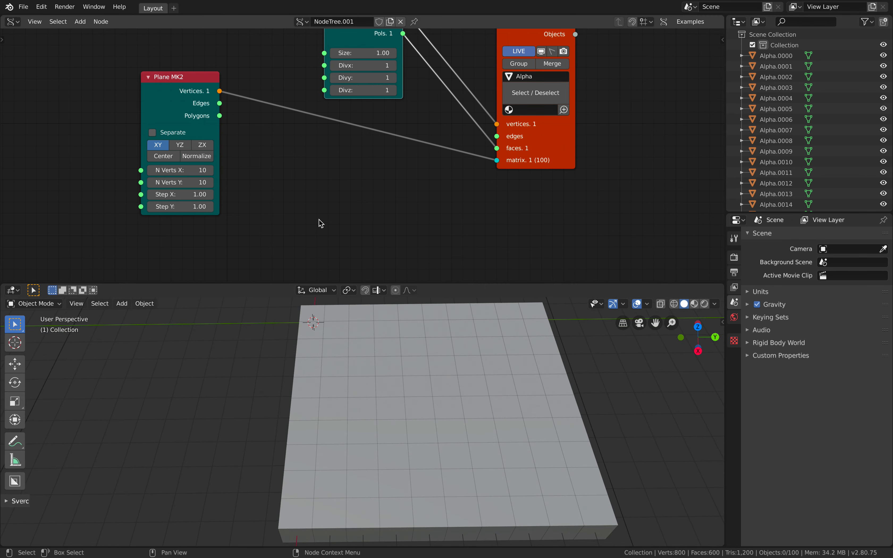
- Set both Step X and Step Y of the Plane MK2 node to 1 and save the file
mouse_move(199, 195)
left_mouse_down()
mouse_move(227, 206)
mouse_move(196, 207)
mouse_move(199, 195)
mouse_move(199, 207)
left_mouse_up()
type("1")
key("Return")
middle_click_drag(400, 192, 379, 175, "shift")
middle_click_drag(498, 395, 413, 336)
key("ctrl+s")
- Select the corner box of the grid and create a new material for it named LEDMaterial
left_click(481, 331)
middle_click_drag(484, 333, 478, 333)
scroll(512, 341, "down", 2)
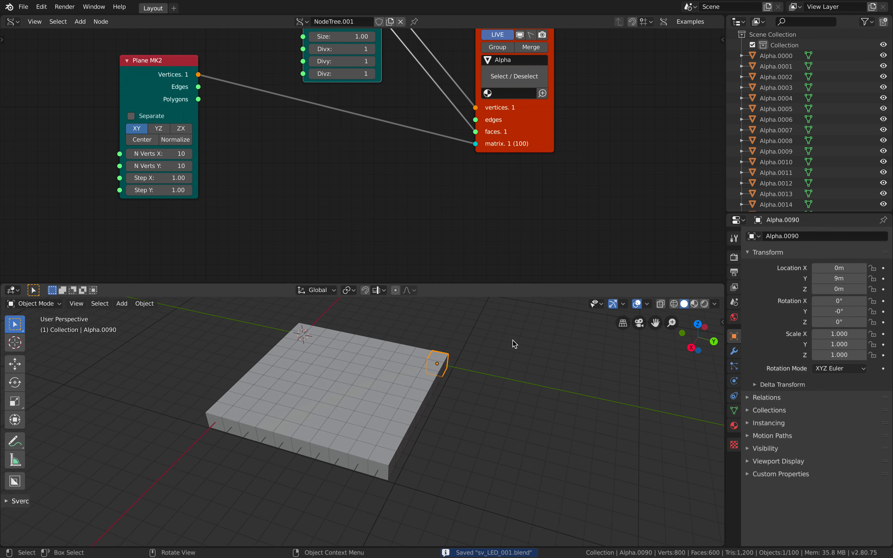
scroll(527, 345, "up", 2)
left_click(734, 425)
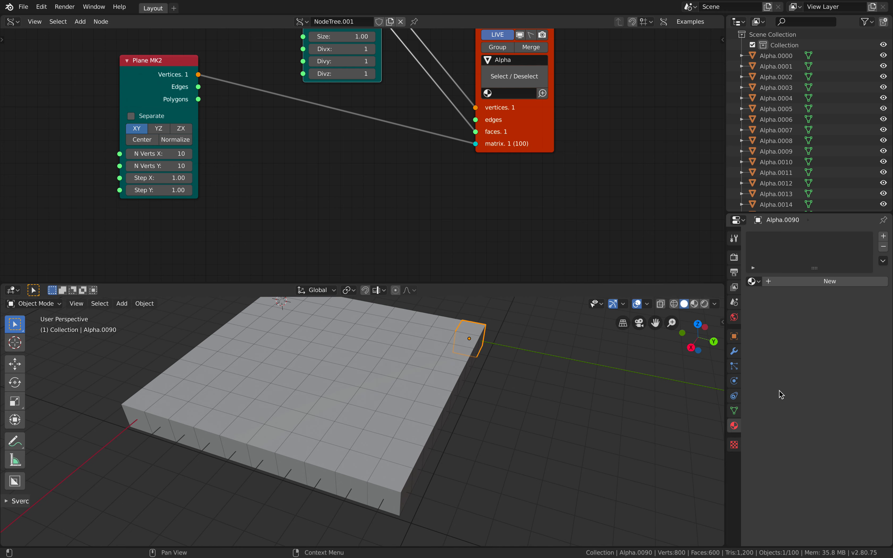
left_click(826, 281)
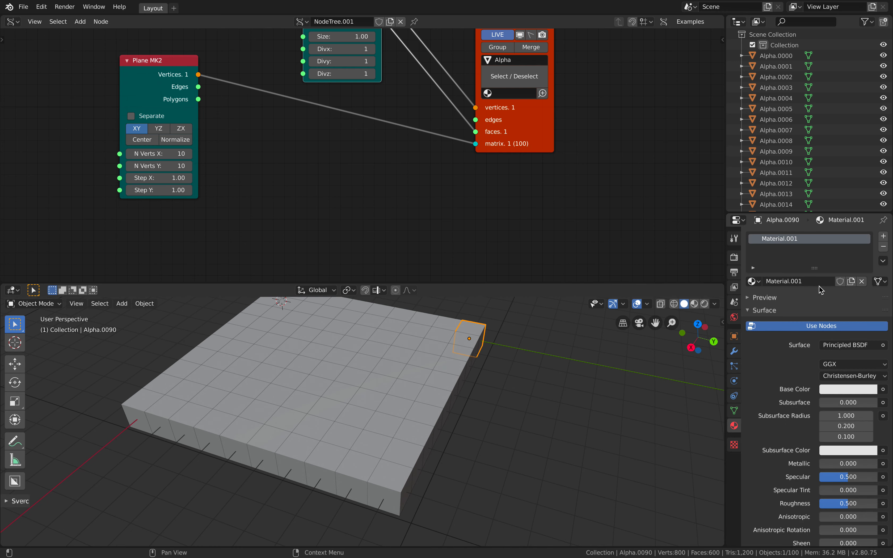
left_click(802, 283)
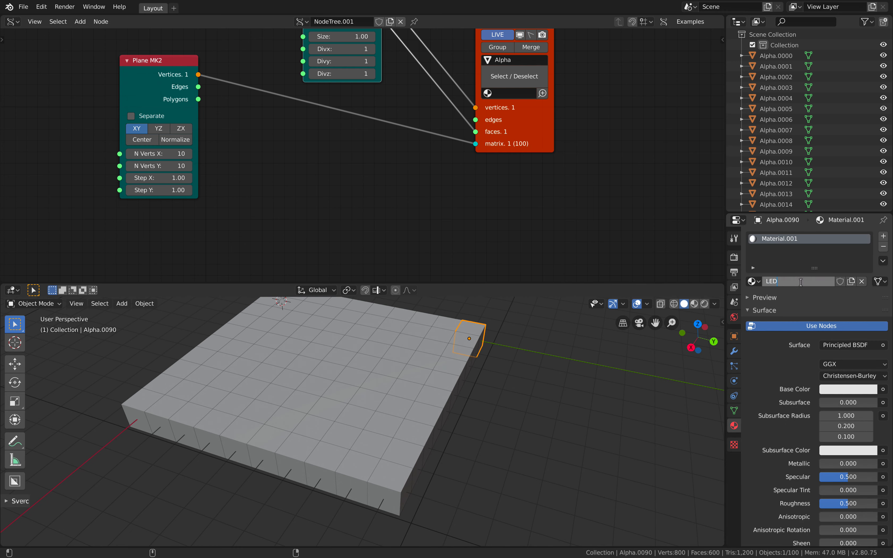
key("Return")
- Assign LEDMaterial as the material of the Viewer BMesh node and save the file
middle_click_drag(517, 93, 494, 130)
left_click(494, 131)
left_click(497, 149)
middle_click_drag(547, 148, 489, 173)
key("ctrl+s")
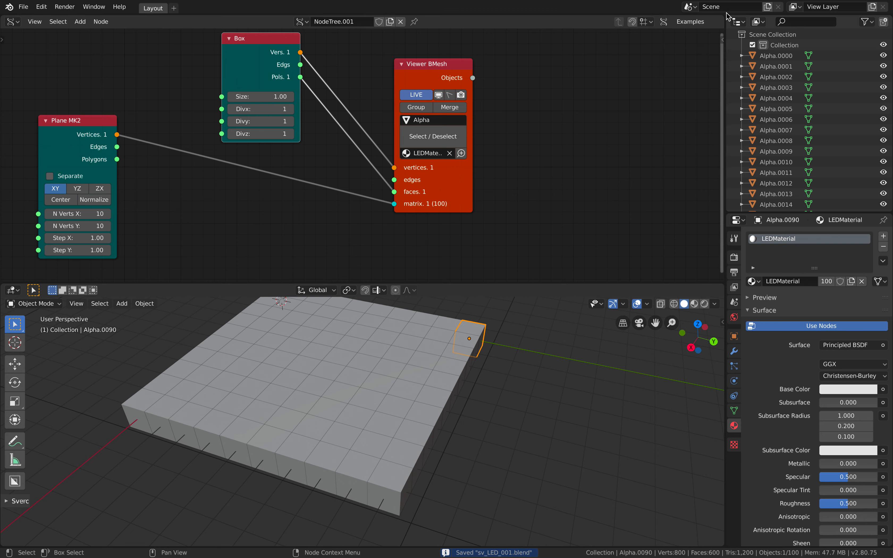
- Split the node editor in two and switch the new area to the Shader Editor, framing the LEDMaterial nodes
left_click_drag(723, 15, 422, 96)
left_click(438, 22)
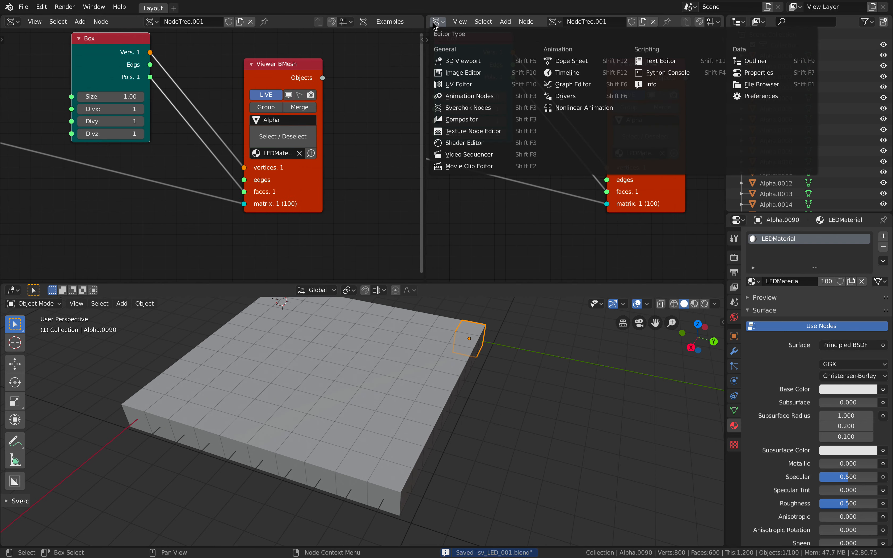
left_click(472, 145)
middle_click_drag(479, 146, 647, 140)
scroll(647, 139, "down", 3)
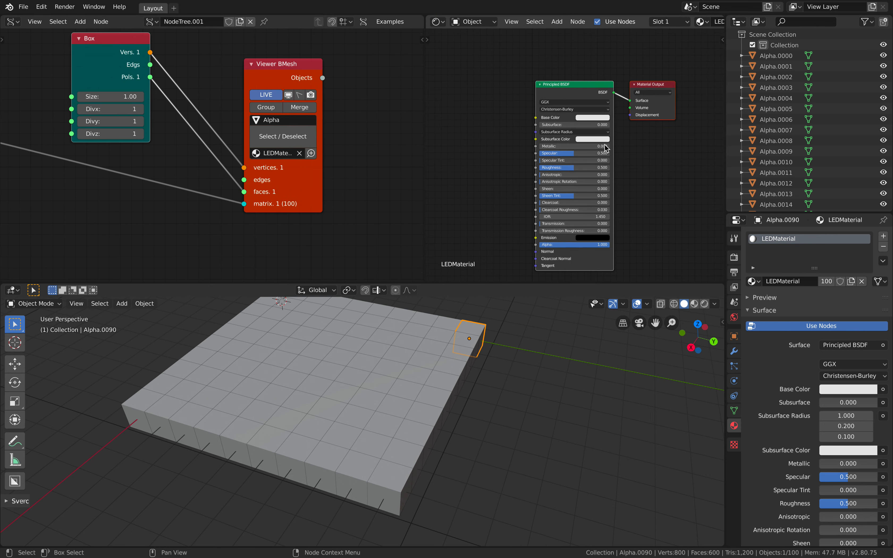
middle_click_drag(500, 107, 512, 96)
scroll(512, 102, "up", 2)
- Add a Vertex color mk3 node next to the Viewer BMesh node in the Sverchok tree
middle_click_drag(392, 112, 319, 116)
scroll(319, 115, "up", 1)
key("shift+a")
left_click(328, 107)
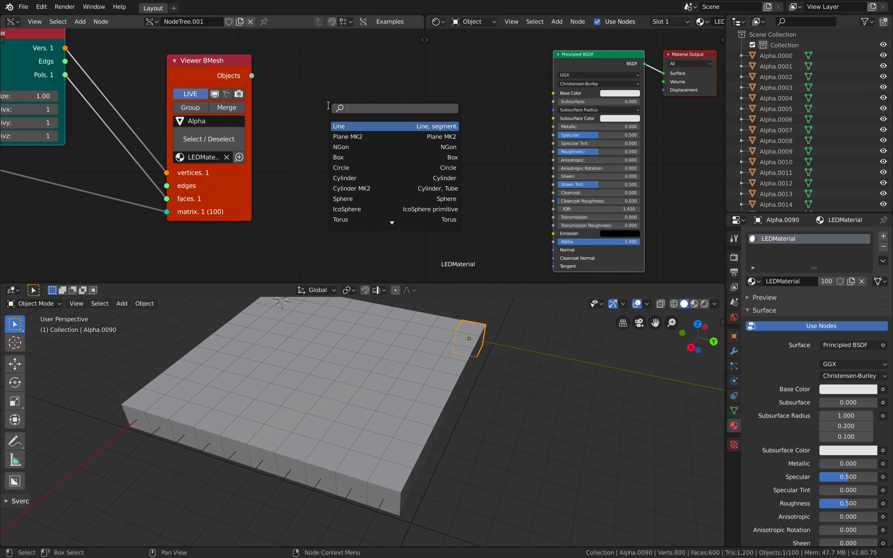
type("vertex c")
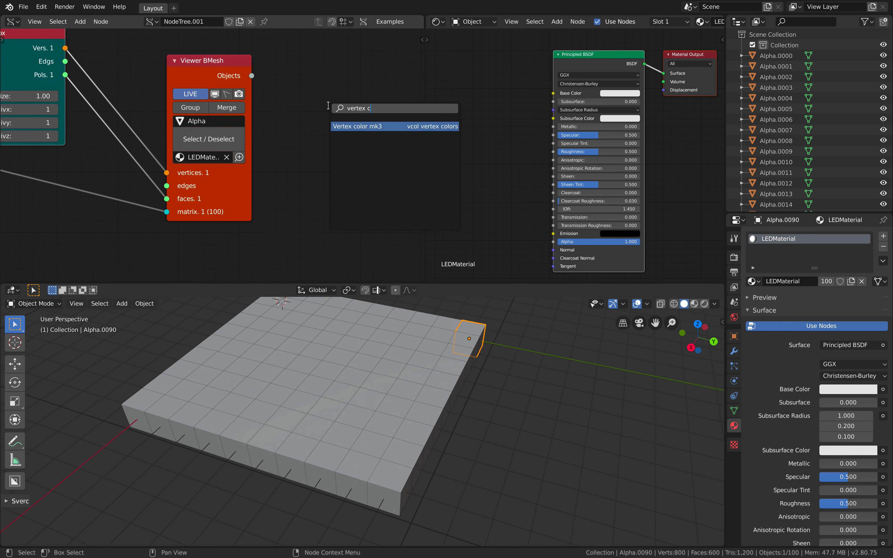
key("Return")
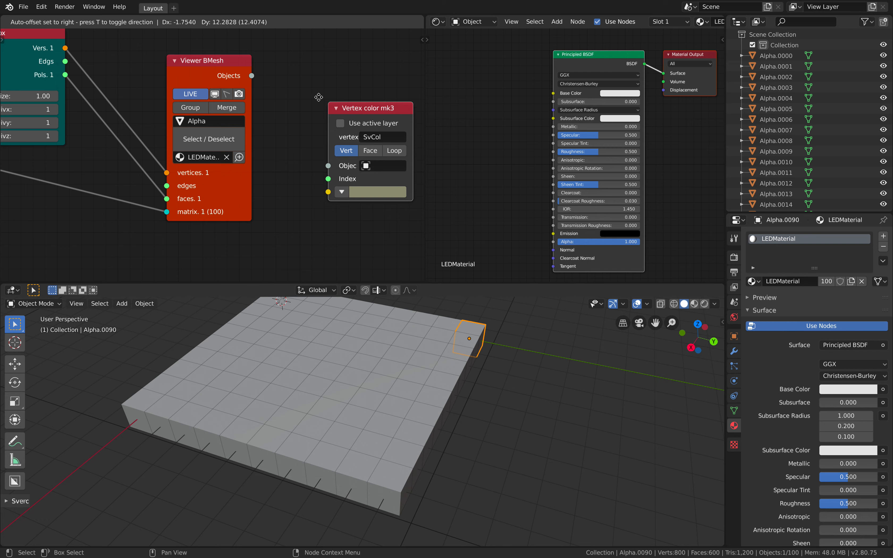
middle_click_drag(361, 93, 303, 105)
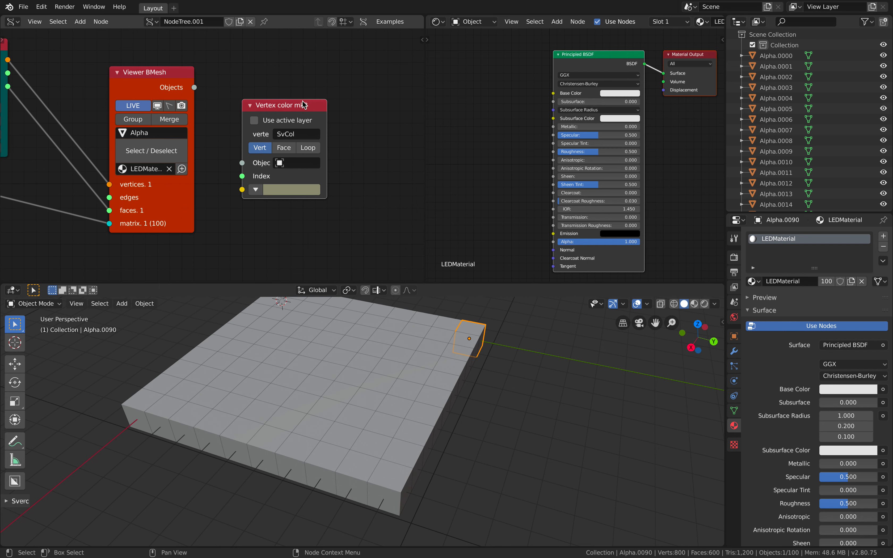
left_click(324, 79)
- Link the Viewer BMesh Objects output to the Object input of Vertex color mk3, and set that node's color to a muted red
left_click_drag(173, 71, 257, 140)
left_click_drag(318, 143, 366, 129)
left_click(329, 159)
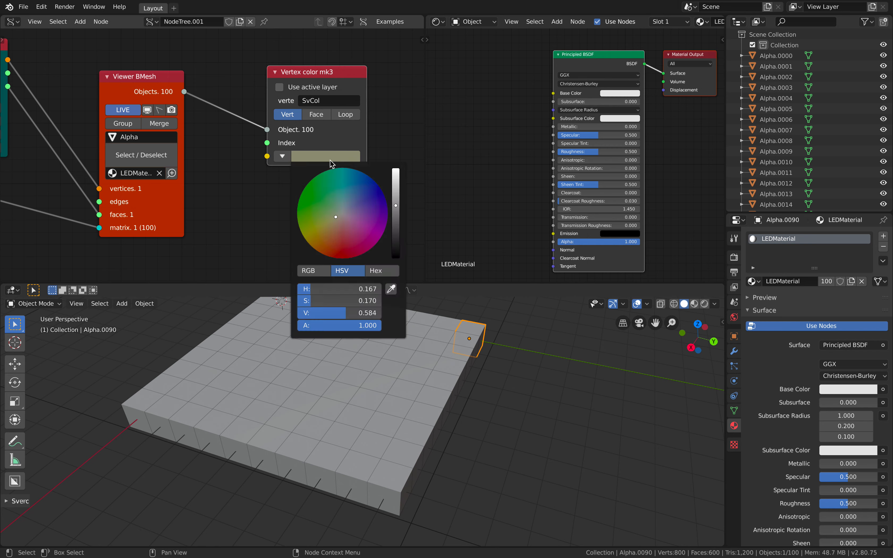
left_click_drag(335, 218, 340, 239)
middle_click_drag(309, 115, 269, 115)
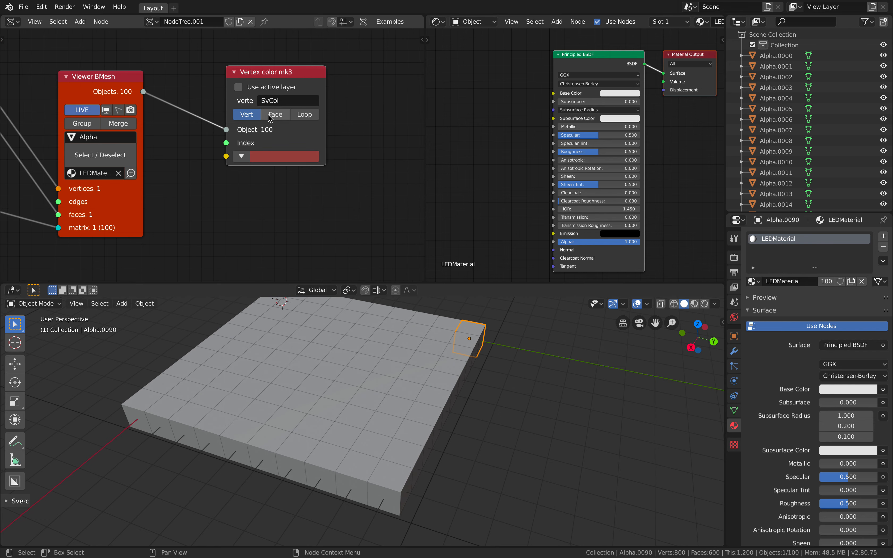
- Select several boxes in the grid and check the Vertex Colors layers in their mesh data
left_click(383, 402)
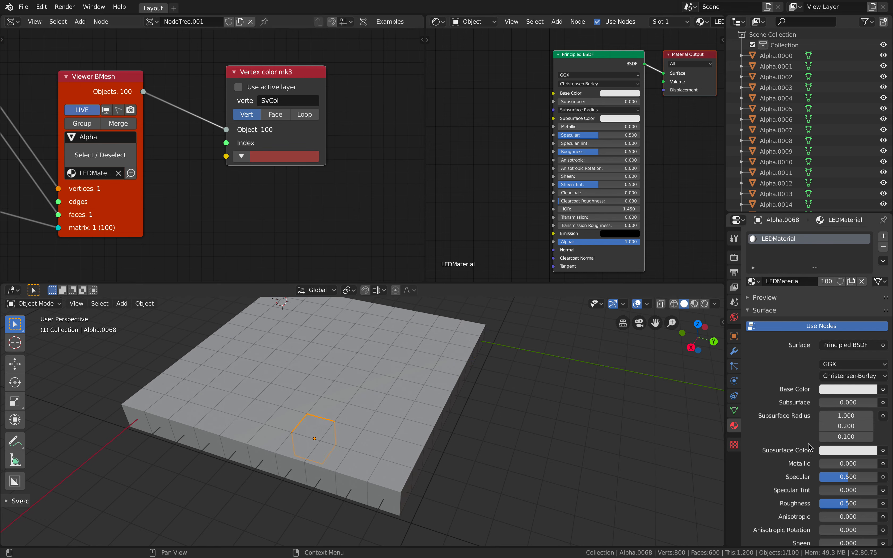
left_click(734, 336)
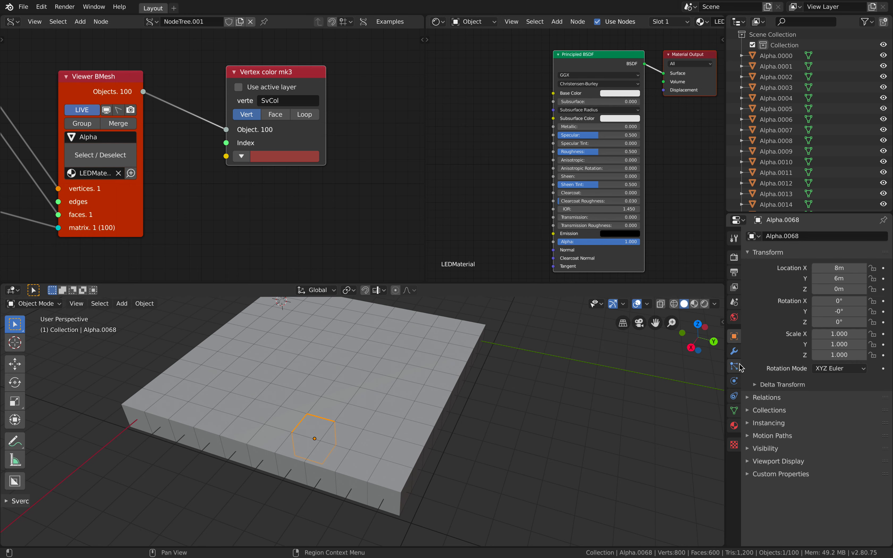
left_click(734, 411)
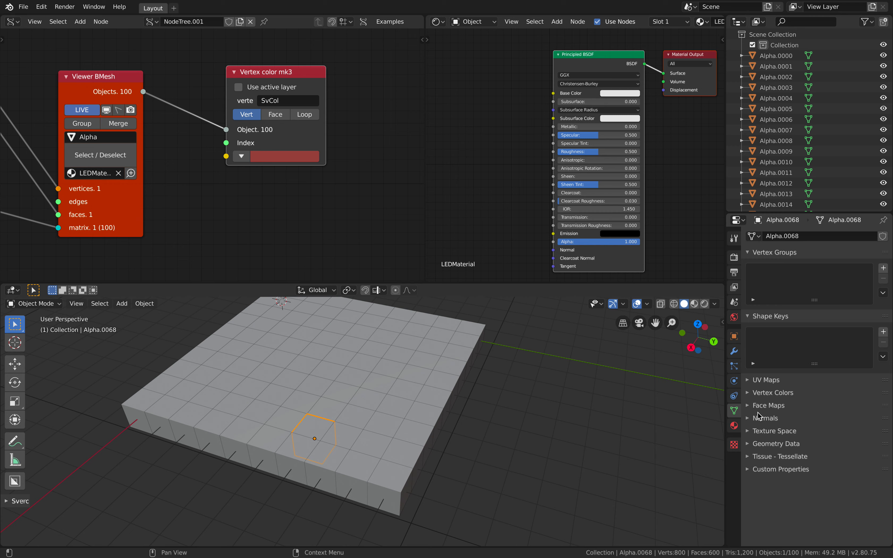
left_click(766, 392)
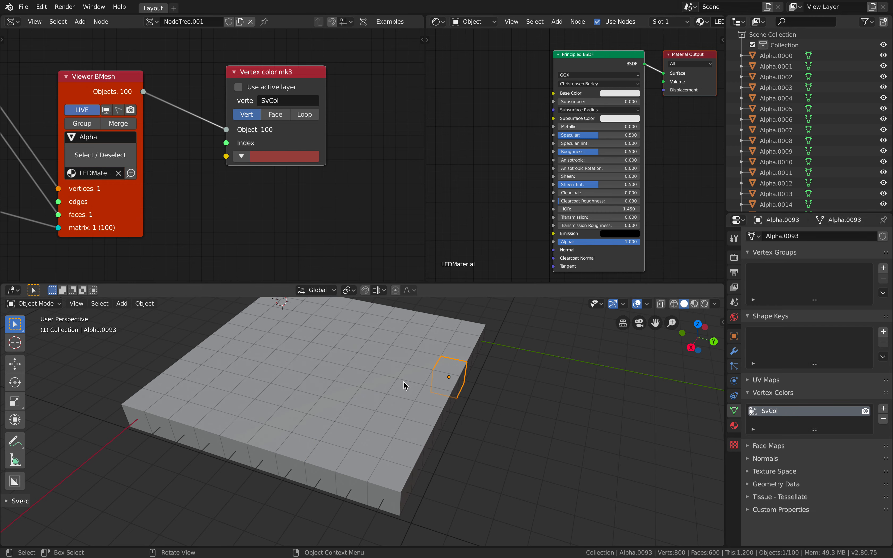
mouse_move(383, 387)
middle_mouse_down()
mouse_move(383, 406)
mouse_move(387, 388)
middle_mouse_up()
scroll(409, 387, "down", 1)
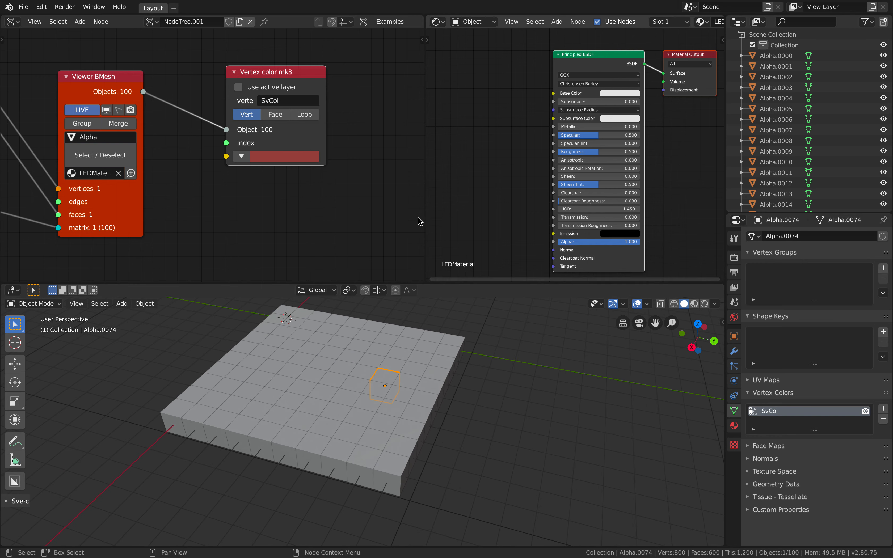
- Save the file and shift the border between the two node editors to enlarge the Sverchok area
middle_click_drag(384, 184, 397, 181)
key("ctrl+s")
left_click_drag(423, 136, 437, 130)
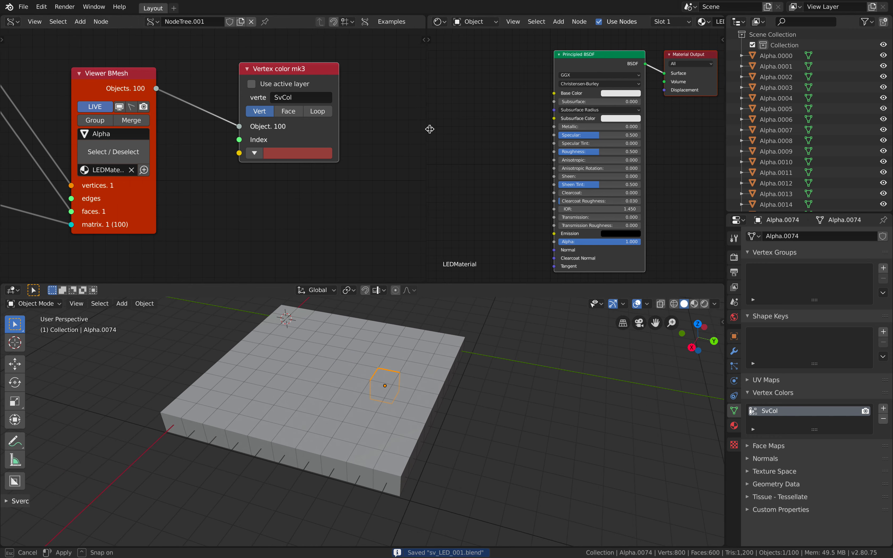
- Add an Attribute node beside the Principled BSDF in LEDMaterial and set its name to SvCol
key("Home")
middle_click_drag(648, 133, 748, 123)
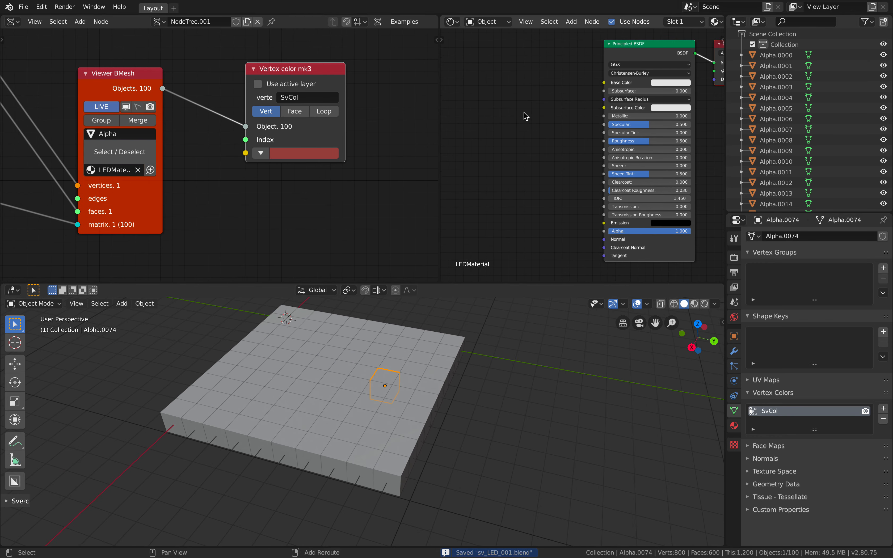
key("shift+a")
type("satt")
key("Return")
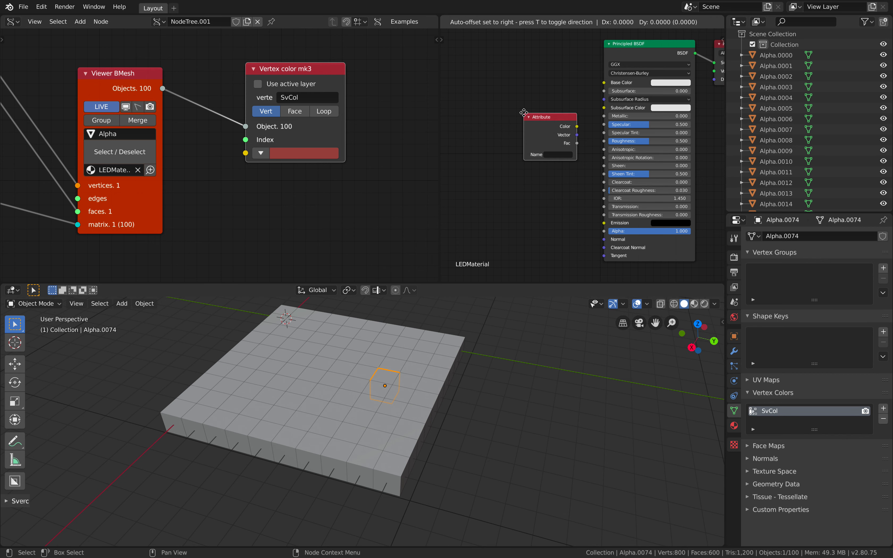
left_click(511, 73)
type("SvCol")
scroll(553, 121, "up", 2)
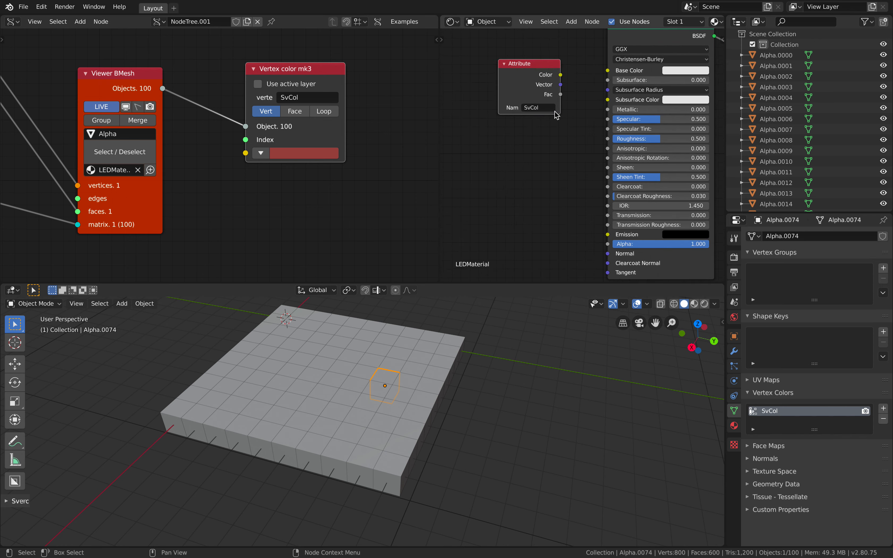
- Link the Attribute Color output to the Principled BSDF Base Color and move the Principled BSDF node lower
left_click_drag(524, 87, 571, 81)
middle_click_drag(544, 69, 511, 77)
left_click_drag(566, 55, 556, 159)
middle_click_drag(535, 73, 534, 95)
- Add an Emission node, feed its Color from the Attribute Color output, and link Emission to the Material Output Surface
key("shift+a")
left_click(533, 96)
type("emis")
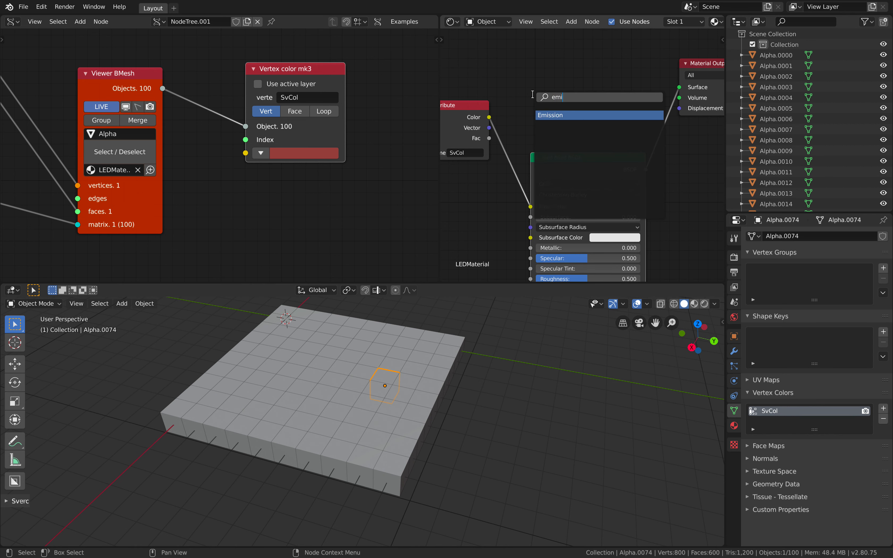
key("Return")
left_click(533, 81)
left_click_drag(490, 118, 532, 111)
left_click_drag(599, 99, 680, 87)
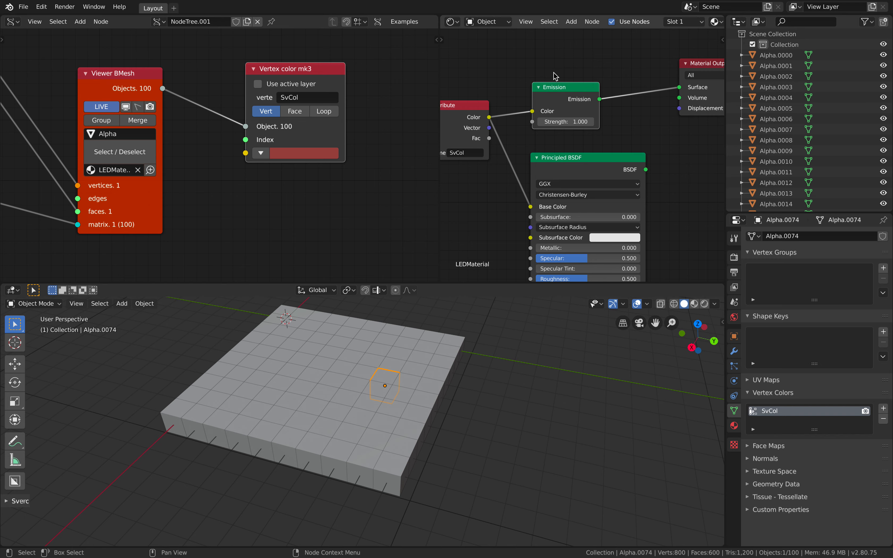
- Save the file and display the box grid in rendered shading
middle_click_drag(646, 111, 677, 108)
key("ctrl+s")
middle_click_drag(495, 346, 517, 344)
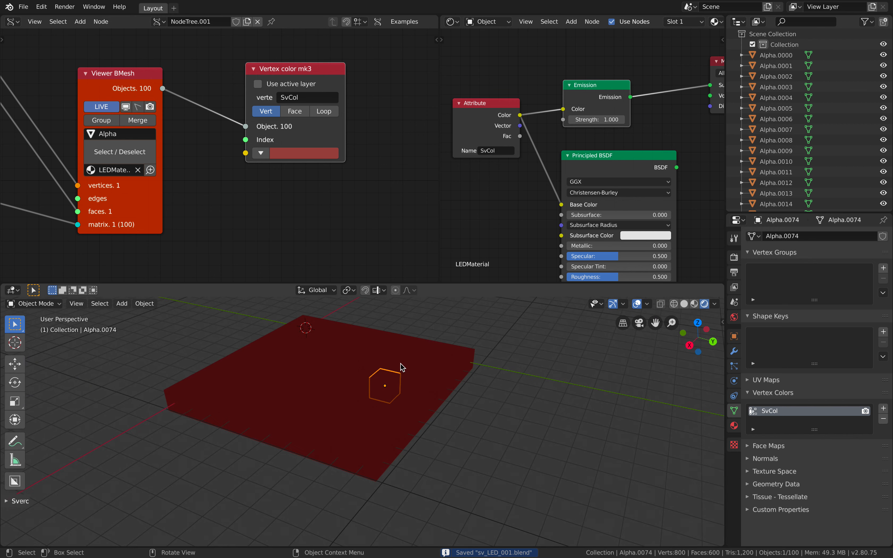
middle_click_drag(398, 362, 399, 370)
middle_click_drag(355, 355, 393, 362, "shift")
- Change the Vertex color mk3 node's color to blue
left_click(324, 155)
mouse_move(320, 228)
left_mouse_down()
mouse_move(325, 188)
mouse_move(342, 190)
left_mouse_up()
left_click_drag(303, 135, 309, 131)
- Rearrange the Sverchok nodes, leaving a wide gap between Viewer BMesh and Vertex color mk3
scroll(291, 132, "down", 3)
middle_click_drag(283, 131, 314, 134)
scroll(331, 96, "up", 2)
scroll(263, 109, "down", 2)
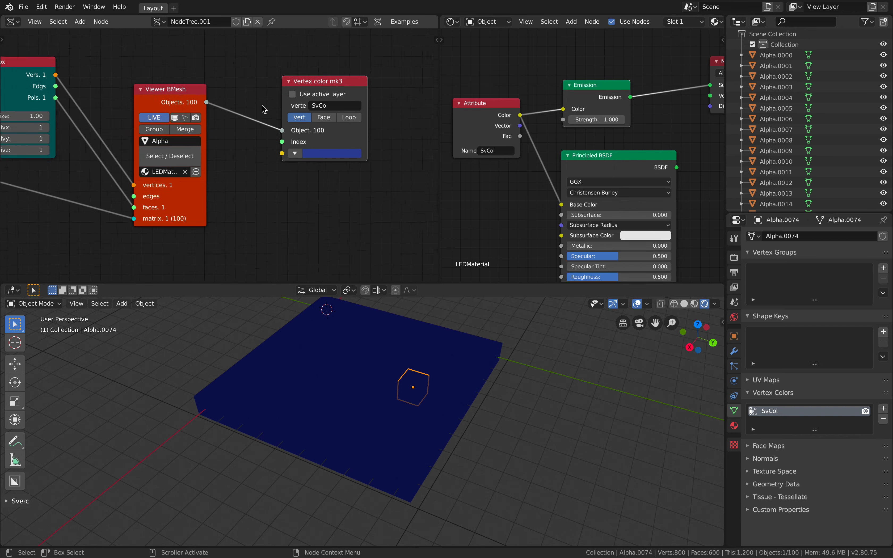
middle_click_drag(173, 149, 289, 123)
left_click_drag(195, 58, 210, 50)
left_click_drag(53, 112, 135, 143)
left_click_drag(183, 62, 116, 62)
left_click_drag(284, 69, 200, 57)
middle_click_drag(220, 63, 154, 71)
left_click_drag(357, 70, 323, 59)
scroll(241, 91, "up", 1)
middle_click_drag(163, 68, 191, 67)
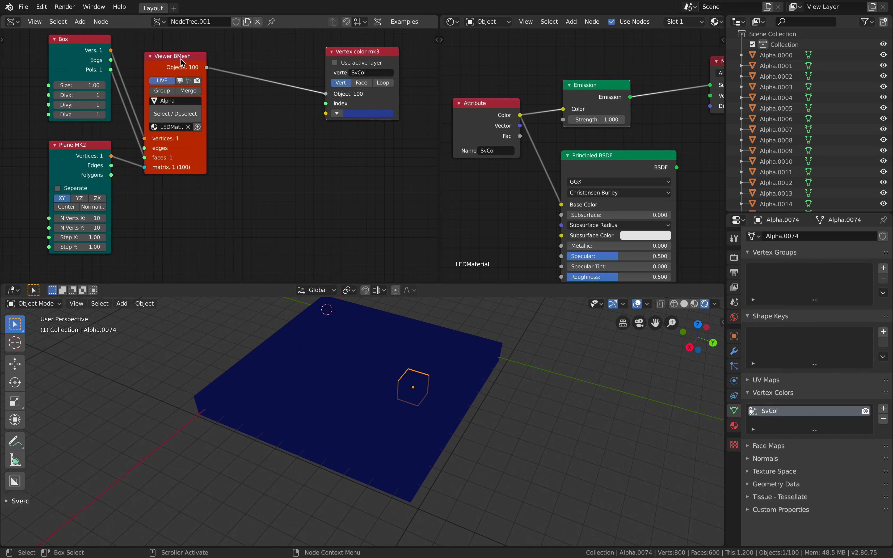
left_click_drag(181, 66, 191, 68)
left_click_drag(369, 98, 382, 92)
middle_click_drag(322, 121, 298, 115)
- Add a Color Out MK1 node below Vertex color mk3 and enable its use_alpha option
key("alt+space")
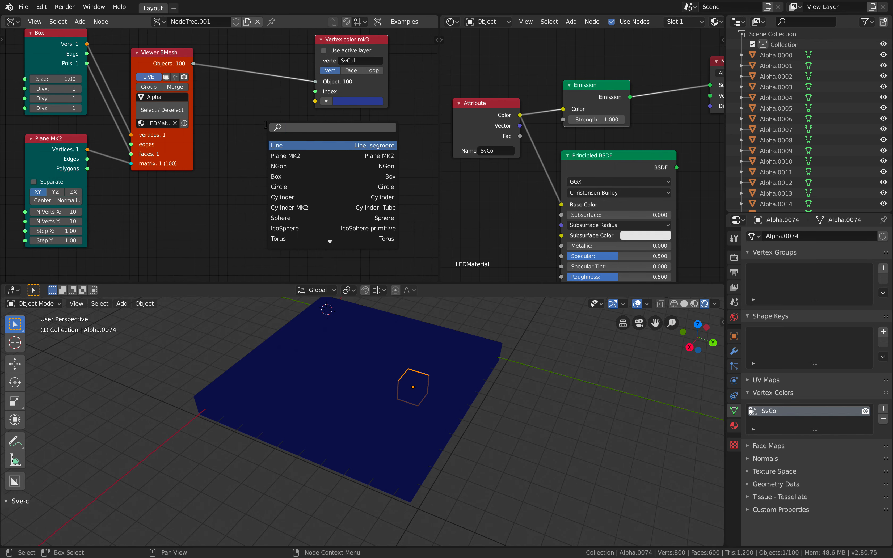
type("com")
key("BackSpace")
type("l")
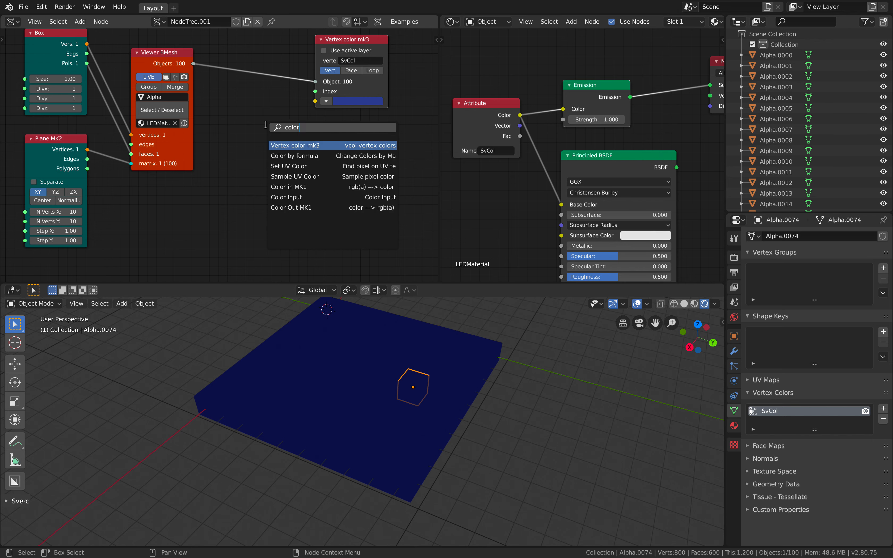
type("or")
key("Down")
key("Down")
key("Down")
key("Down")
key("Down")
key("Down")
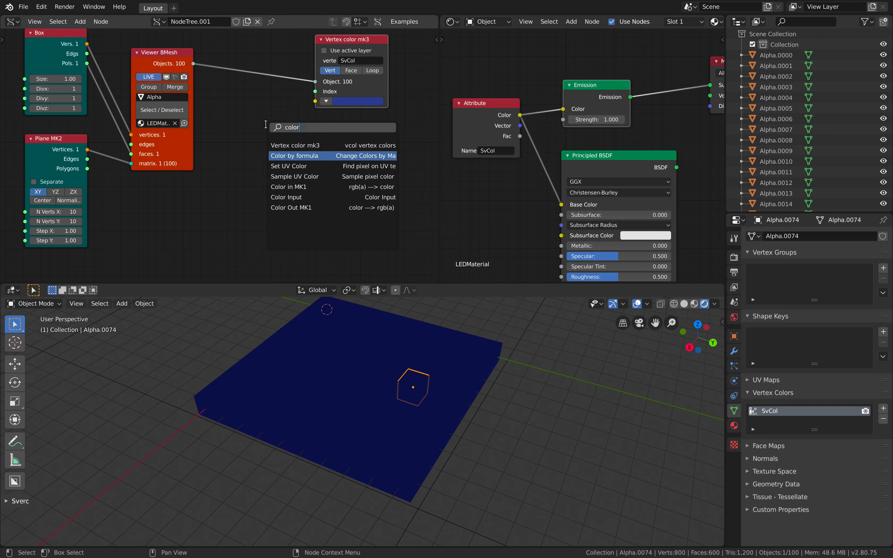
key("Return")
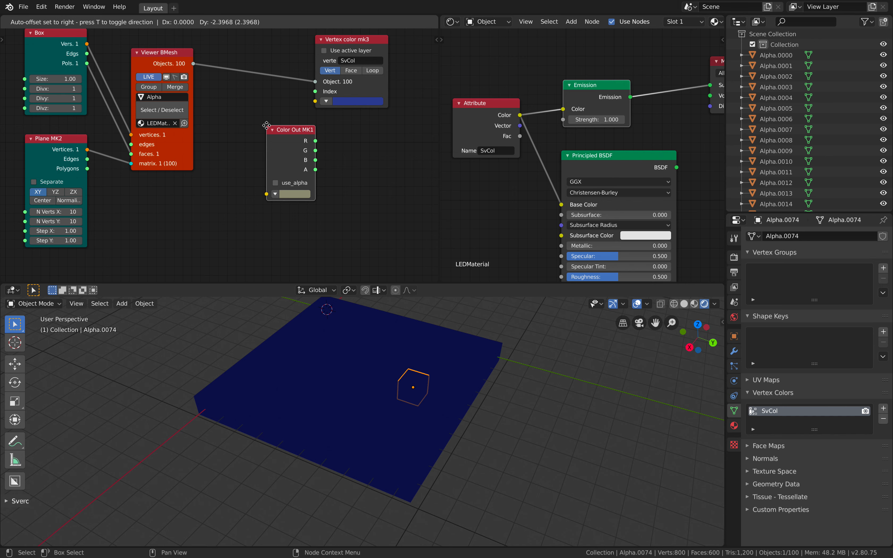
left_click(267, 124)
scroll(319, 164, "up", 1)
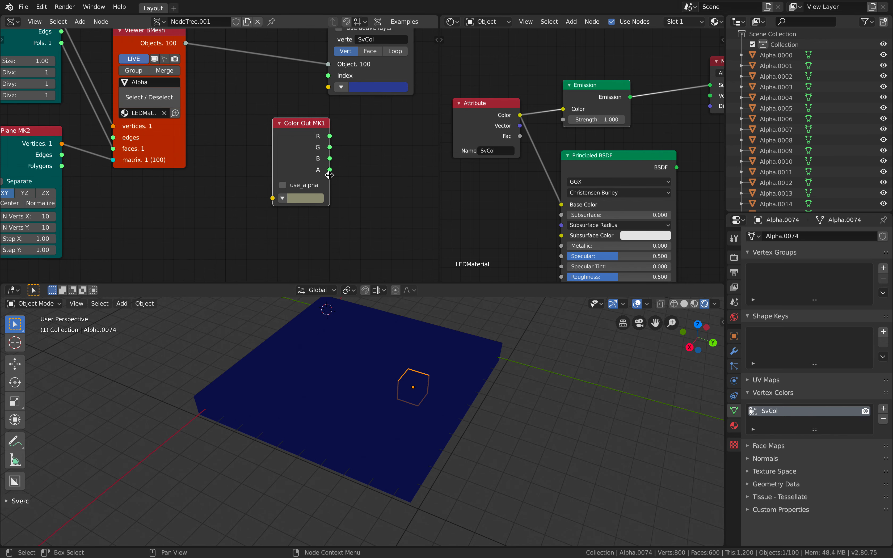
middle_click_drag(304, 188, 270, 197)
middle_click_drag(347, 358, 363, 362)
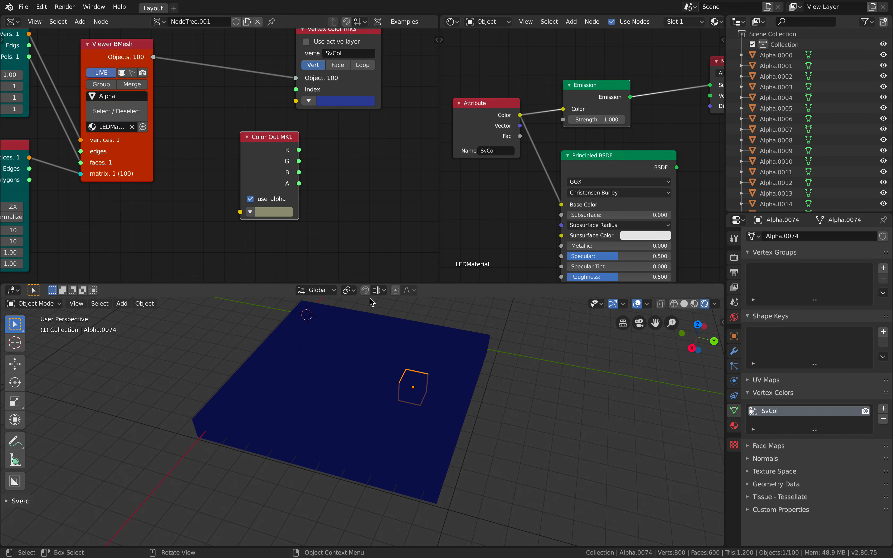
middle_click_drag(389, 316, 404, 318)
- Make room below Vertex color mk3 and add a Color in MK1 node there with use_alpha enabled
middle_click_drag(331, 201, 322, 204)
left_click_drag(334, 92, 346, 92)
left_click_drag(257, 143, 228, 144)
middle_click_drag(287, 159, 283, 158)
key("shift+a")
left_click(286, 158)
type("color")
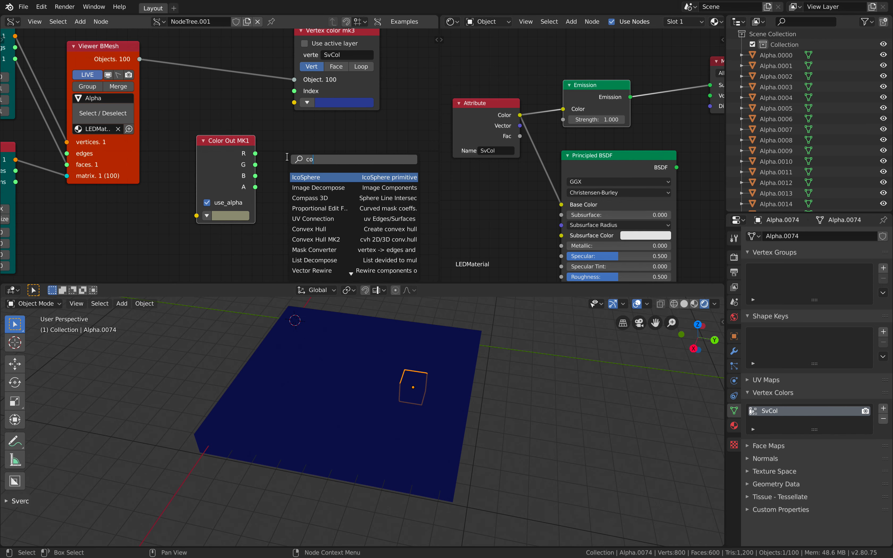
key("Down")
key("Down")
key("Down")
key("Down")
key("Down")
key("Down")
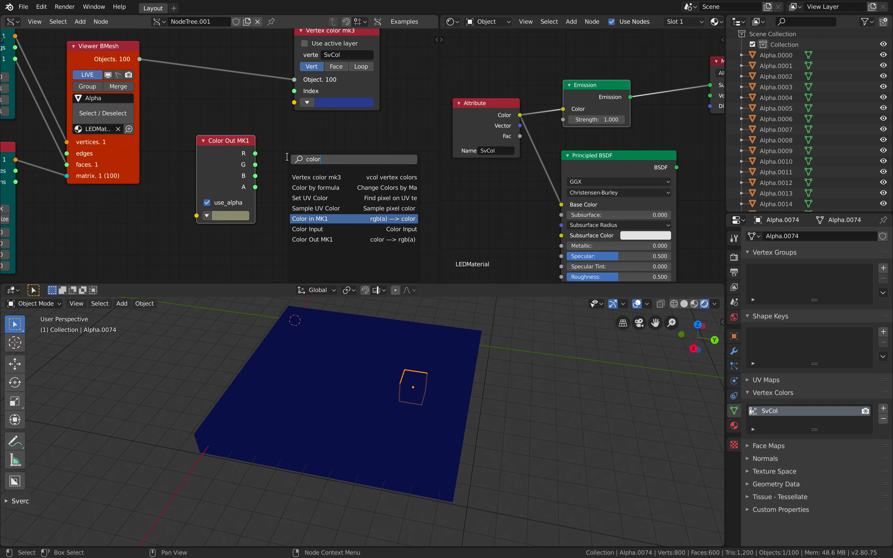
key("Up")
key("Up")
key("Return")
left_click(326, 181)
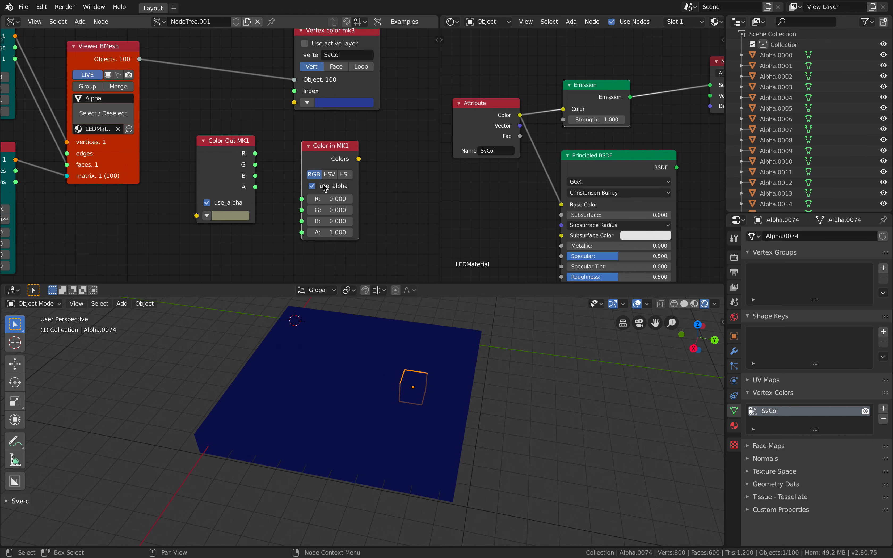
- Delete the Color Out MK1 node and link Color in MK1's Colors output to the Vertex color mk3 color input
left_click(231, 143)
key("x")
left_click_drag(307, 150, 301, 102)
- Set Color in MK1 to R 1.000, G 0.720, B 0.600 and save the file
left_click_drag(246, 180, 264, 198)
middle_click_drag(289, 183, 288, 187)
key("ctrl+s")
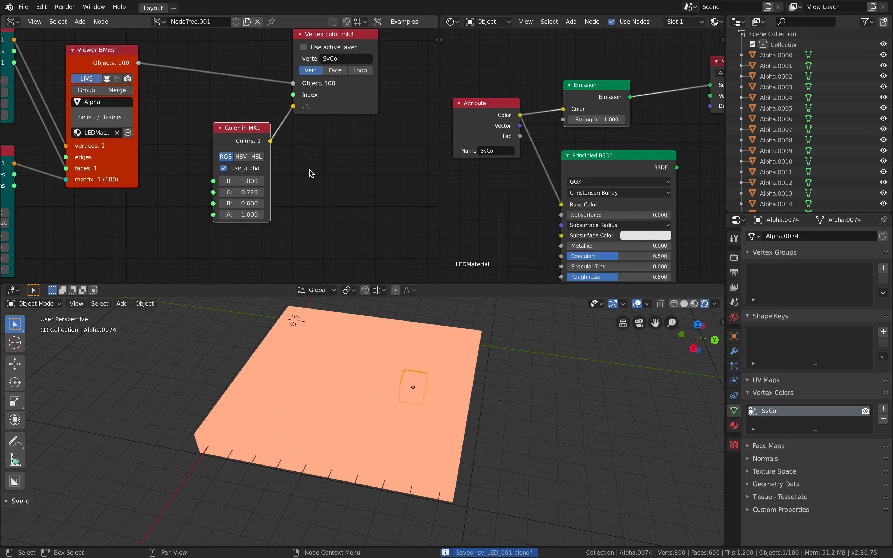
- Switch Color in MK1 to HSV mode and set both S and V to 1.000
left_click_drag(253, 128, 263, 128)
left_click(251, 157)
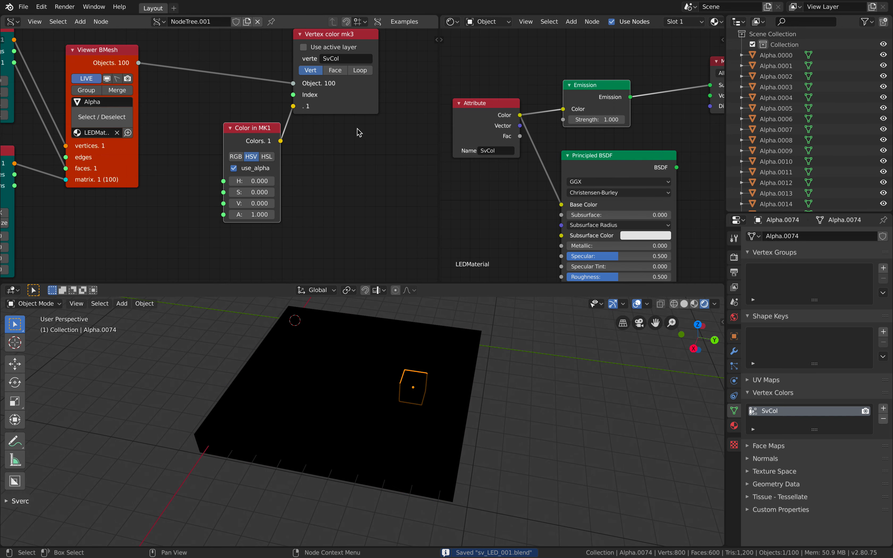
left_click_drag(344, 100, 376, 85)
left_click_drag(237, 191, 306, 164)
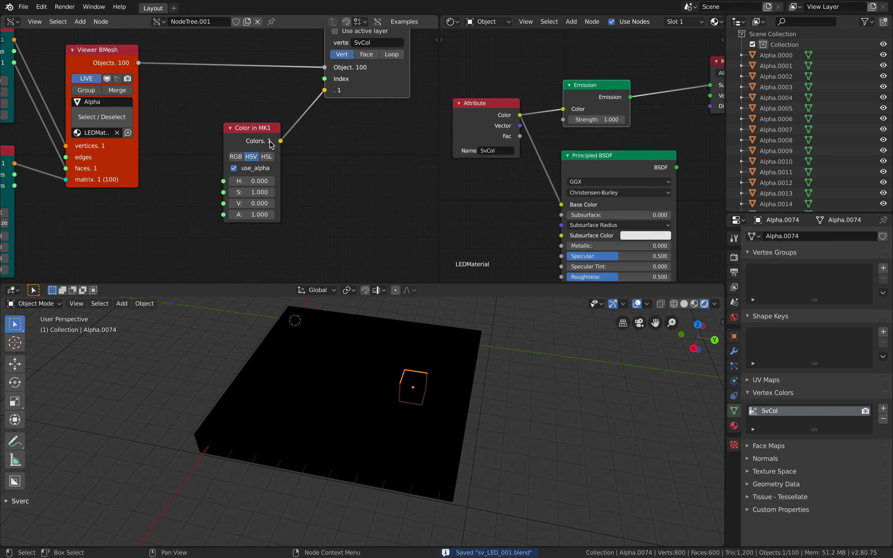
left_click_drag(259, 136, 281, 121)
left_click_drag(260, 189, 317, 180)
middle_click_drag(330, 173, 335, 152)
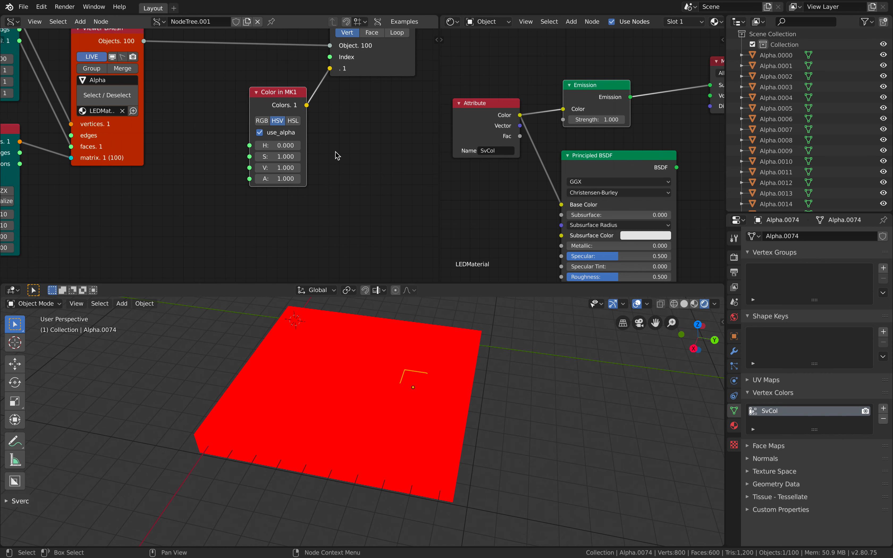
- Set the H value of Color in MK1 to 0.420 and save the file
left_click_drag(273, 145, 297, 145)
middle_click_drag(349, 141, 365, 133)
key("ctrl+s")
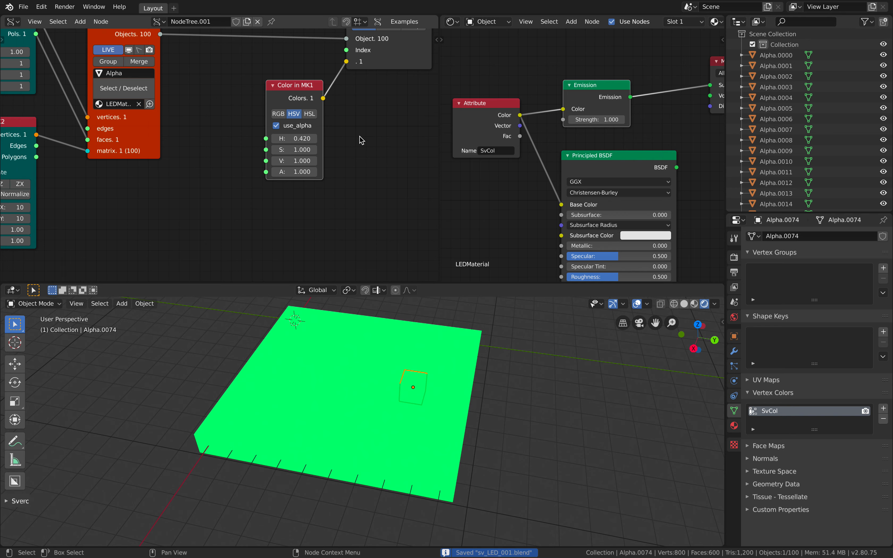
- Move the Vertex color mk3 and Viewer BMesh nodes farther apart to free space around Color in MK1
scroll(360, 136, "down", 1)
middle_click_drag(257, 150, 264, 156)
left_click_drag(377, 68, 397, 67)
scroll(159, 69, "down", 2)
middle_click_drag(159, 70, 190, 96)
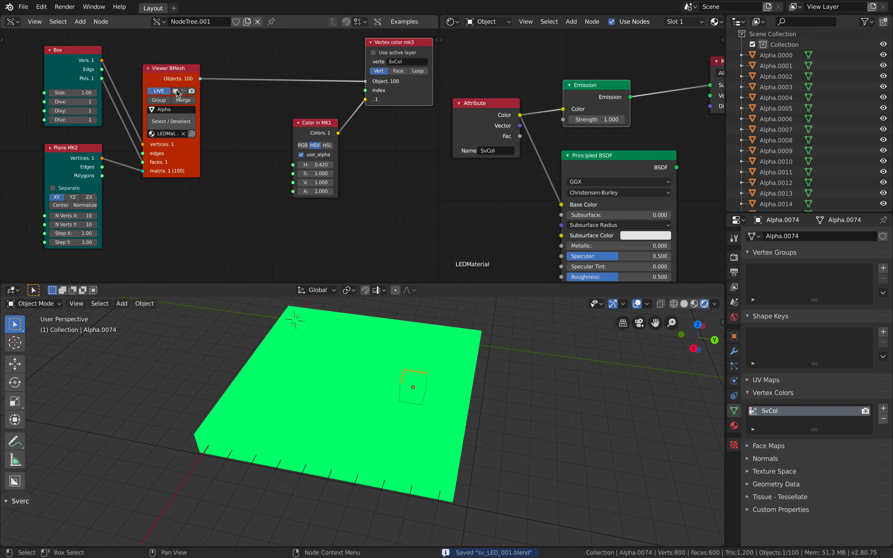
left_click_drag(176, 81, 165, 71)
mouse_move(380, 408)
middle_mouse_down()
mouse_move(411, 384)
mouse_move(403, 395)
mouse_move(409, 384)
mouse_move(315, 409)
mouse_move(379, 395)
mouse_move(369, 393)
middle_mouse_up()
middle_click_drag(275, 206, 251, 198)
middle_click_drag(376, 370, 399, 380)
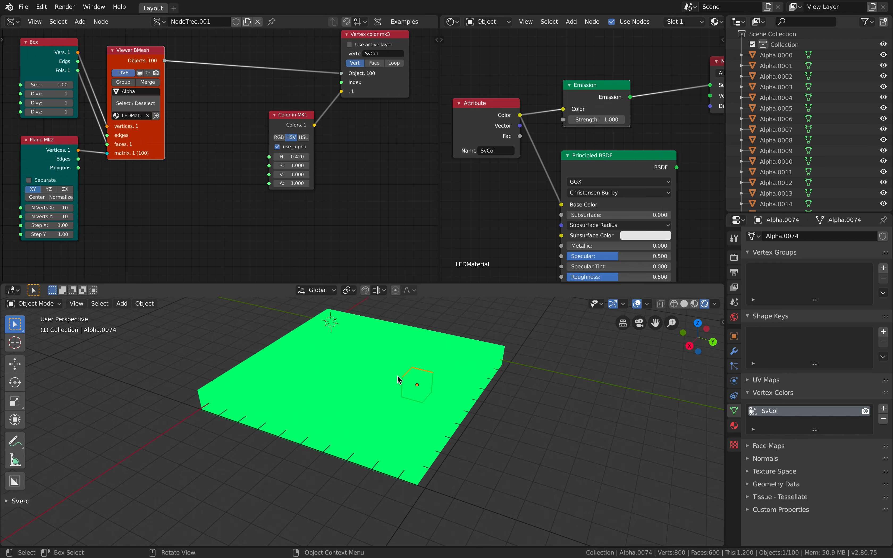
- Add a Random Num Gen node between Viewer BMesh and Color in MK1
scroll(229, 165, "up", 2)
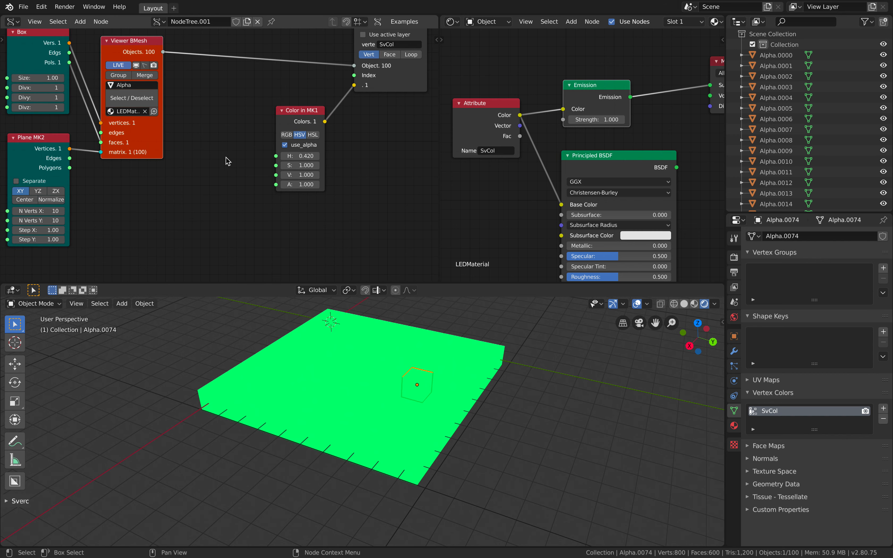
key("alt+space")
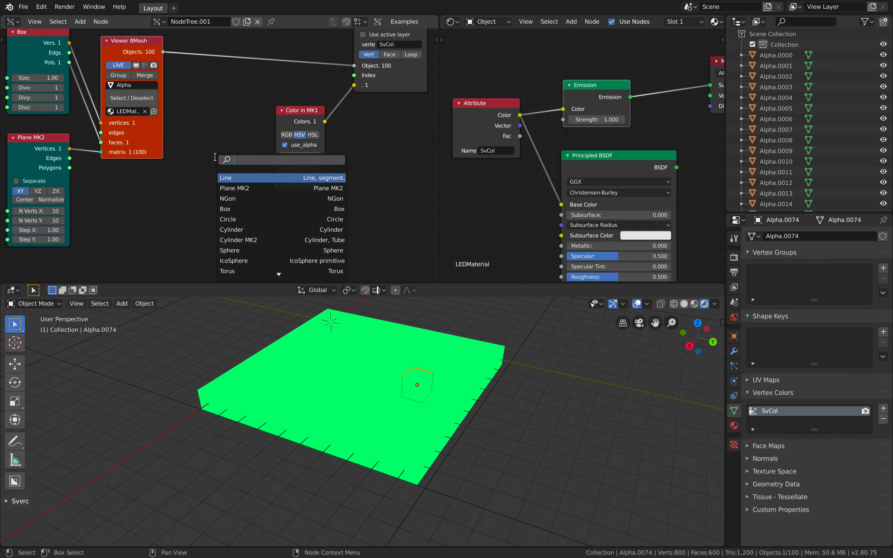
type("random n")
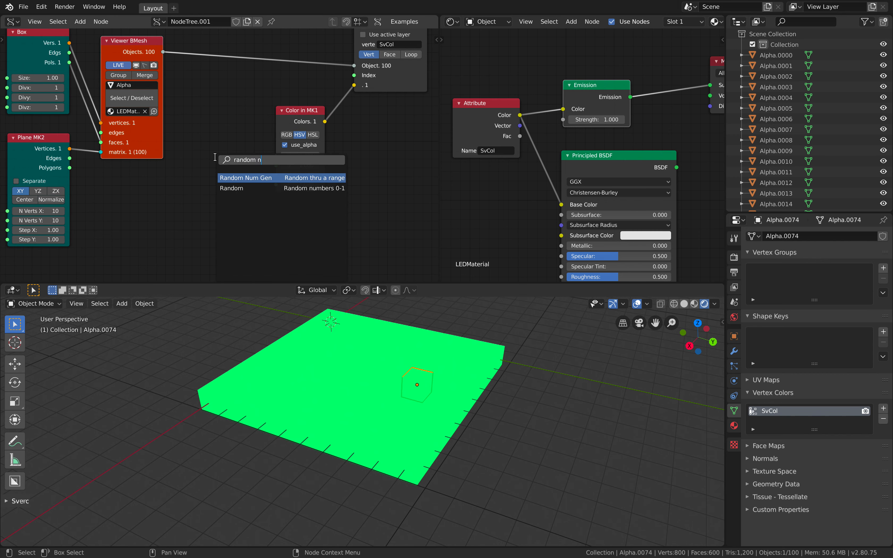
key("Return")
left_click(184, 102)
- Reposition the Box, Plane MK2 and Viewer BMesh nodes to leave space ahead of Random Num Gen
middle_click_drag(104, 93, 164, 109)
scroll(137, 110, "down", 1)
left_click_drag(92, 55, 40, 49)
left_click_drag(94, 153, 15, 156)
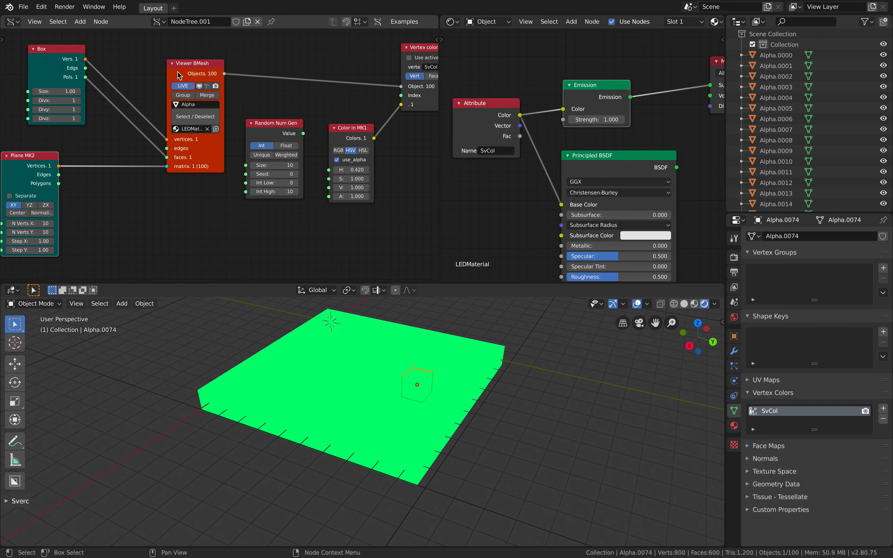
left_click_drag(178, 71, 141, 57)
middle_click_drag(103, 72, 130, 73)
left_click_drag(61, 163, 85, 158)
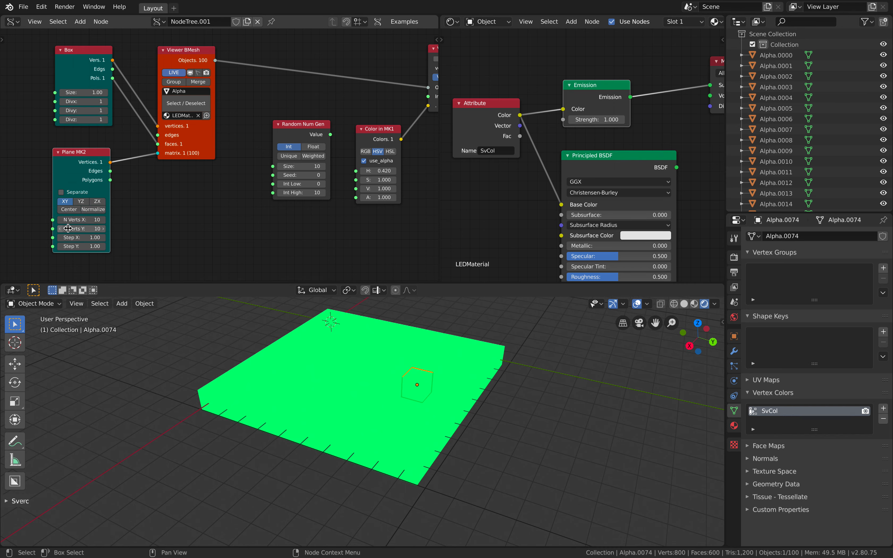
middle_click_drag(255, 365, 281, 340)
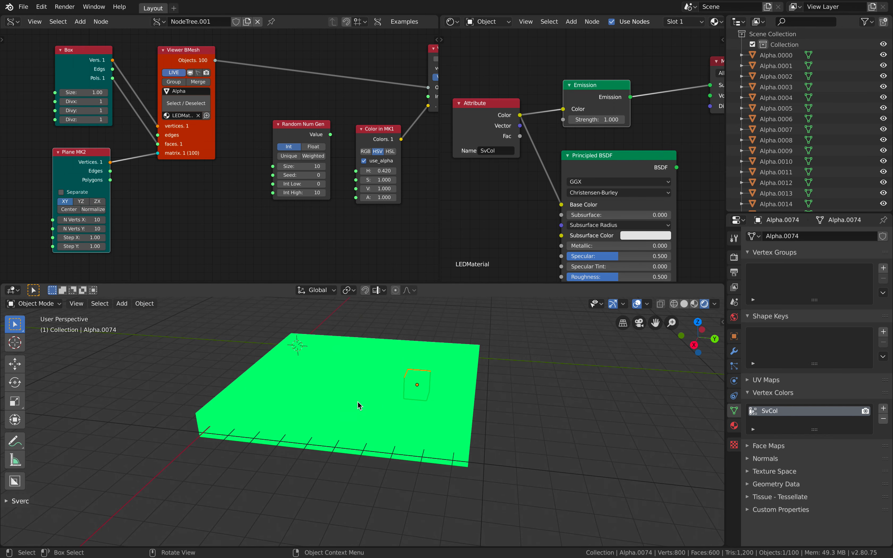
- Add a List Length node and link the Plane MK2 Vertices output to its Data input
scroll(141, 195, "up", 1)
key("shift+a")
left_click(154, 203)
type("list l")
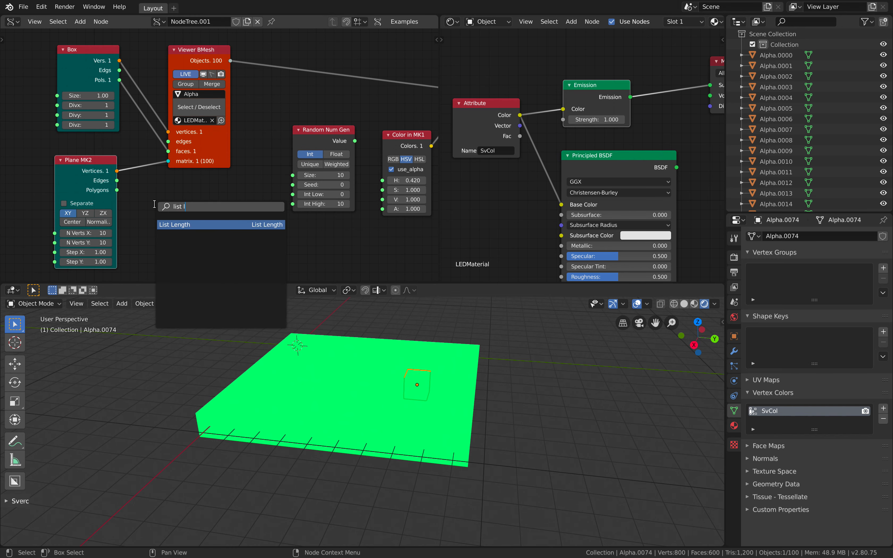
key("Return")
left_click(154, 204)
left_click_drag(155, 245, 154, 244)
middle_click_drag(272, 248, 252, 216)
- Add a Stethoscope MK2 node and link the List Length output to it to inspect the vertex count
key("shift+a")
left_click(248, 201)
type("ste")
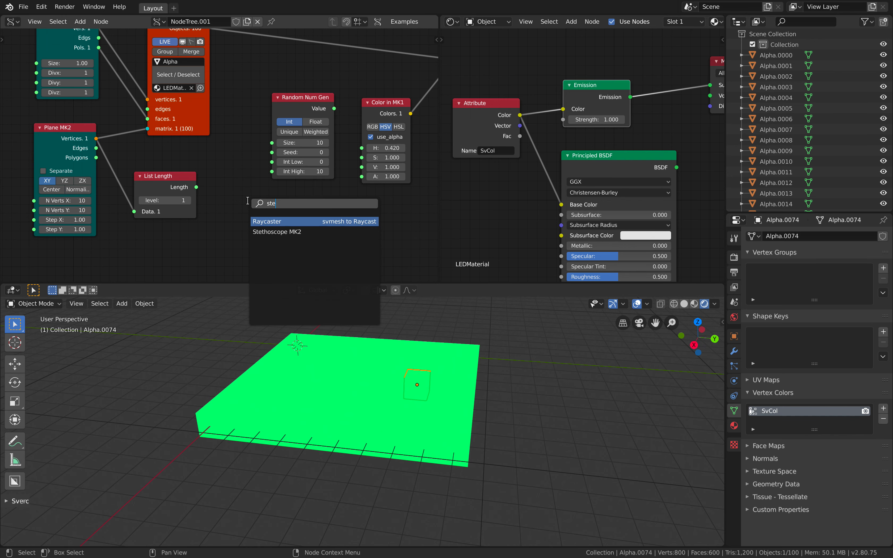
key("Down")
key("Return")
left_click(248, 200)
middle_click_drag(231, 168, 230, 155)
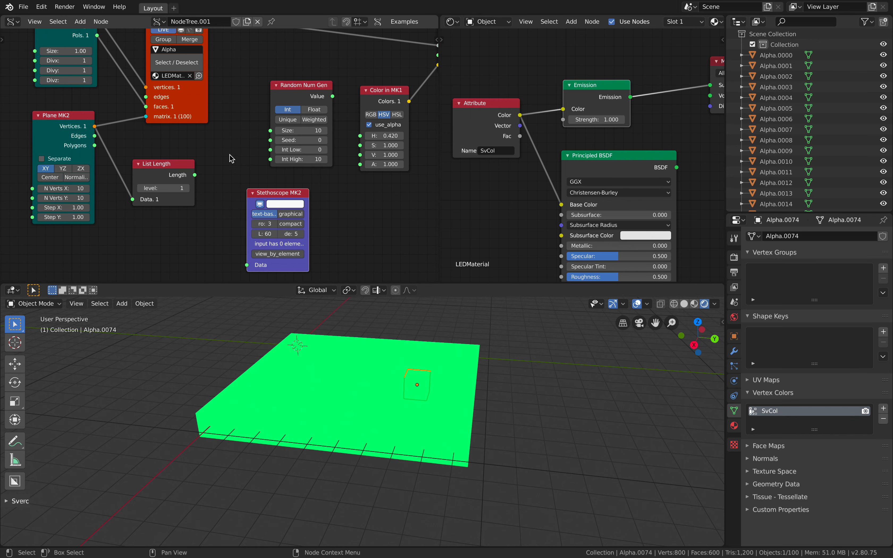
left_click_drag(195, 176, 254, 271)
scroll(326, 215, "up", 3)
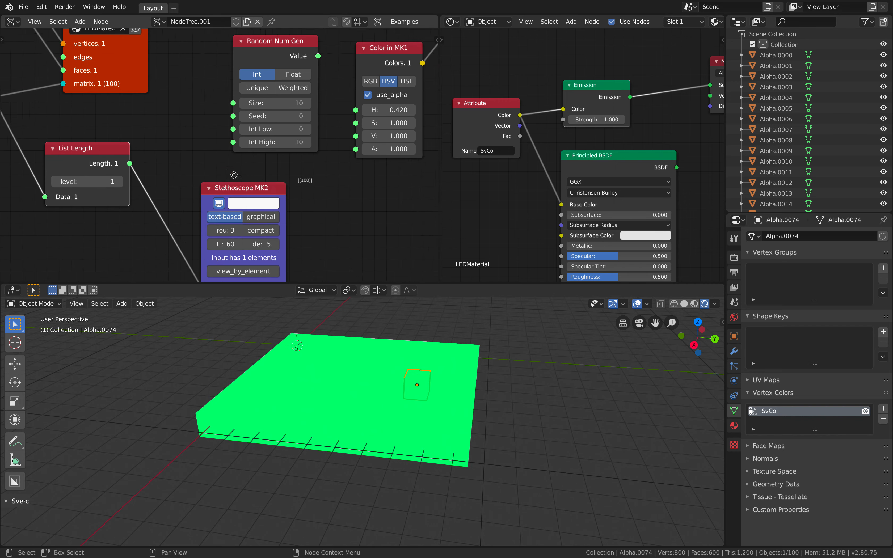
- Link the List Length output to the Size input of Random Num Gen and switch that node to Float
scroll(170, 158, "down", 4)
middle_click_drag(138, 171, 221, 212)
left_click_drag(136, 190, 146, 108)
left_click_drag(249, 126, 248, 126)
middle_click_drag(197, 109, 116, 140)
left_click(227, 127)
middle_click_drag(224, 179, 190, 229)
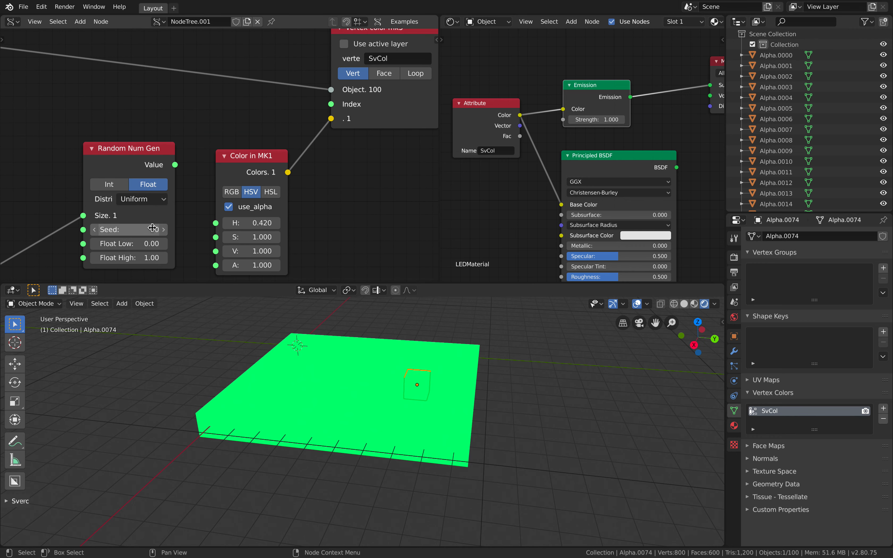
- Set Random Num Gen's seed to 22 and link its Value output to the H input of Color in MK1
left_click_drag(137, 166, 148, 144)
scroll(148, 163, "down", 1)
middle_click_drag(147, 207, 167, 213)
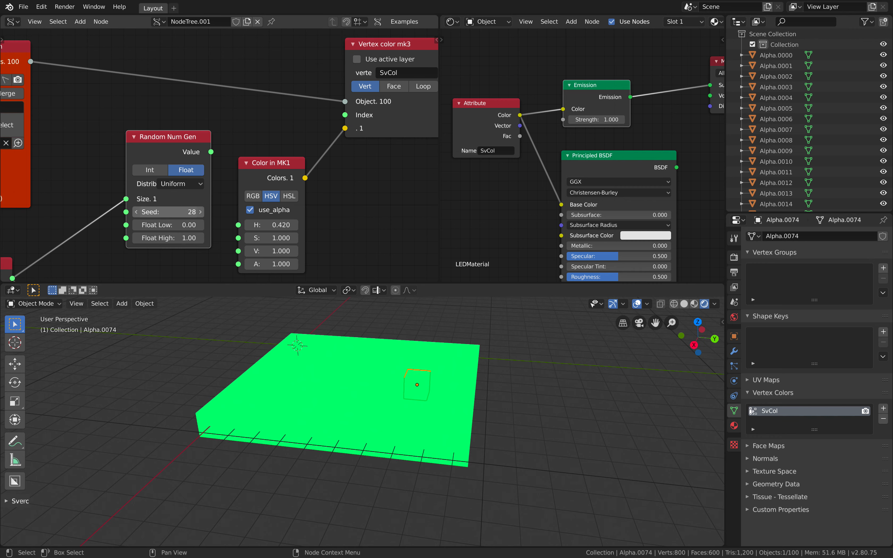
left_click_drag(212, 152, 290, 119)
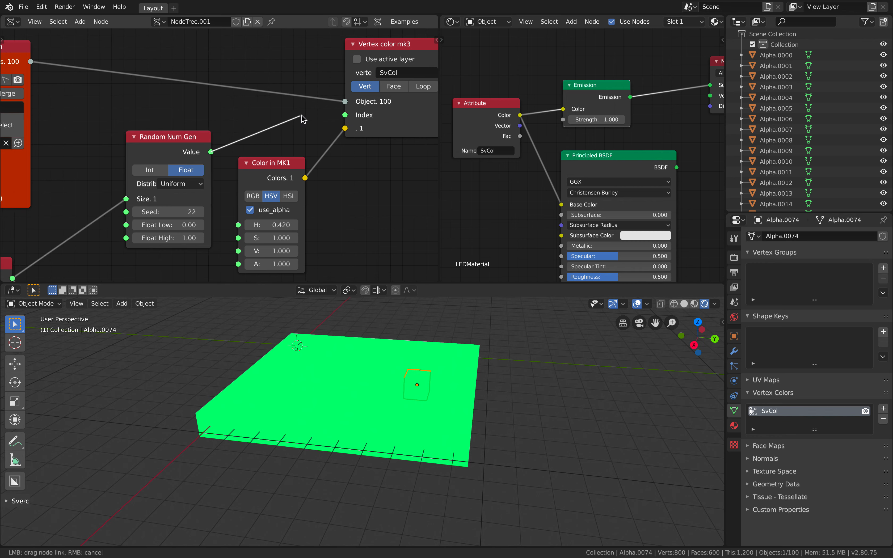
left_click_drag(237, 219, 238, 223)
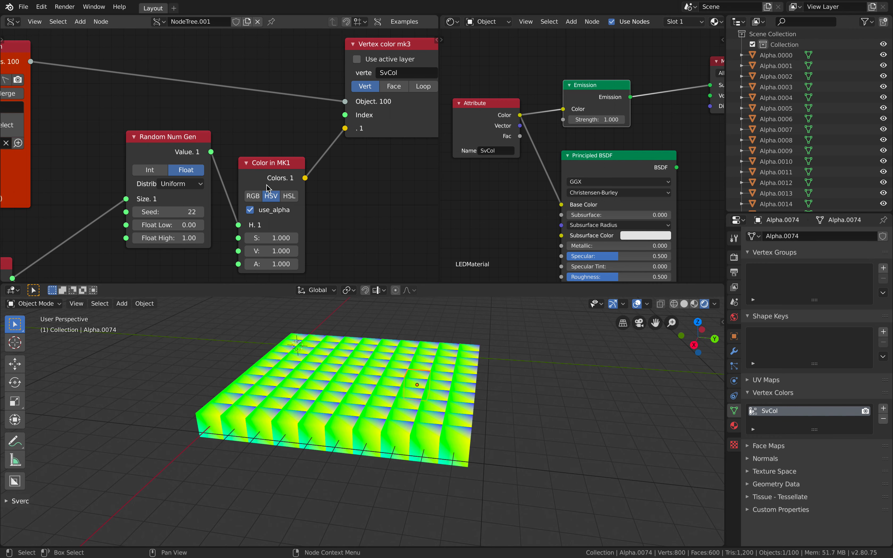
- Save the file and move the Color in MK1 and Vertex color mk3 nodes further from Random Num Gen
left_click_drag(269, 163, 274, 141)
middle_click_drag(325, 354, 327, 369)
middle_click_drag(375, 192, 317, 197)
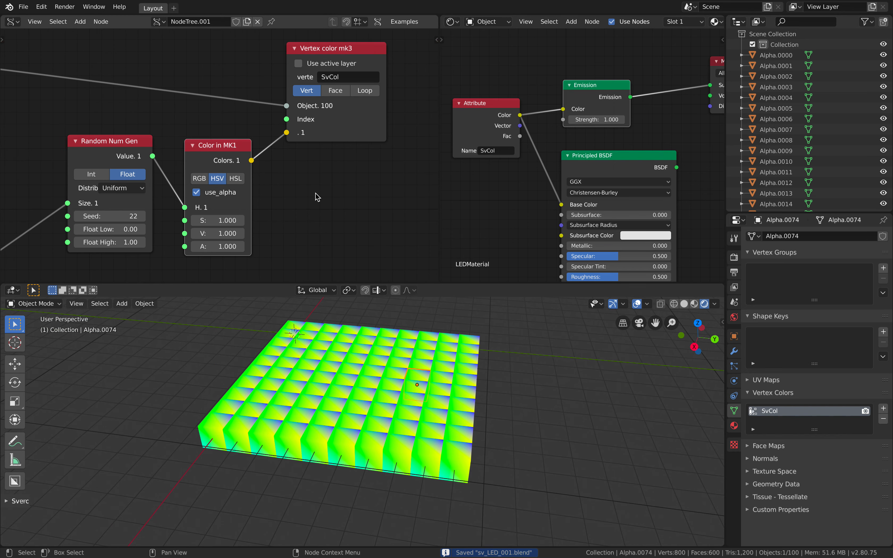
left_click_drag(222, 144, 229, 135)
scroll(280, 134, "down", 2)
left_click_drag(317, 132, 326, 119)
left_click_drag(247, 137, 275, 109)
middle_click_drag(183, 125, 260, 114)
- Reposition Random Num Gen and change its seed to 76
left_click_drag(207, 144, 194, 149)
middle_click_drag(212, 154, 242, 128)
middle_click_drag(242, 177, 215, 174)
left_click_drag(211, 174, 234, 174)
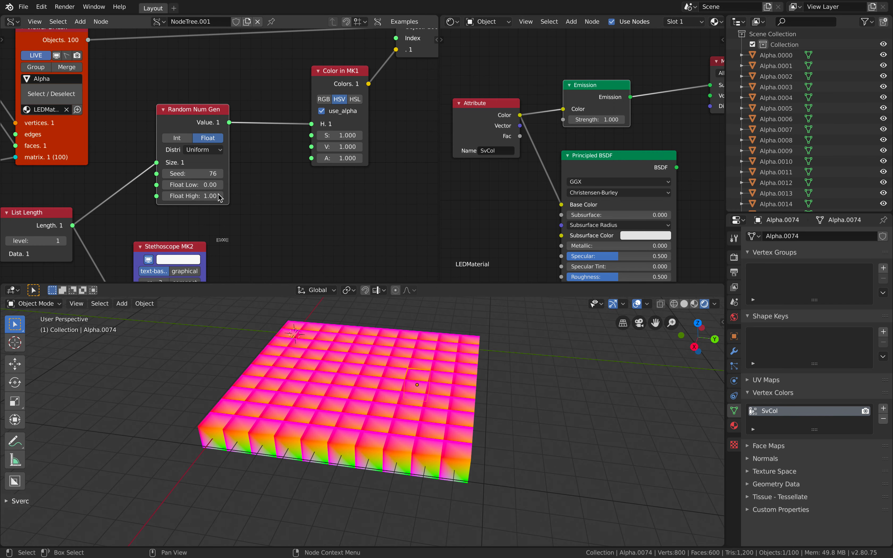
- Move Random Num Gen further away from Color in MK1 to free space between the two nodes
scroll(251, 193, "down", 1)
middle_click_drag(256, 191, 274, 196)
left_click_drag(216, 126, 186, 126)
middle_click_drag(232, 132, 136, 167)
scroll(138, 166, "up", 1)
left_click_drag(225, 134, 228, 133)
middle_click_drag(159, 147, 186, 136)
left_click_drag(143, 154, 172, 148)
middle_click_drag(140, 155, 186, 148)
left_click_drag(186, 148, 171, 147)
middle_click_drag(196, 172, 207, 146)
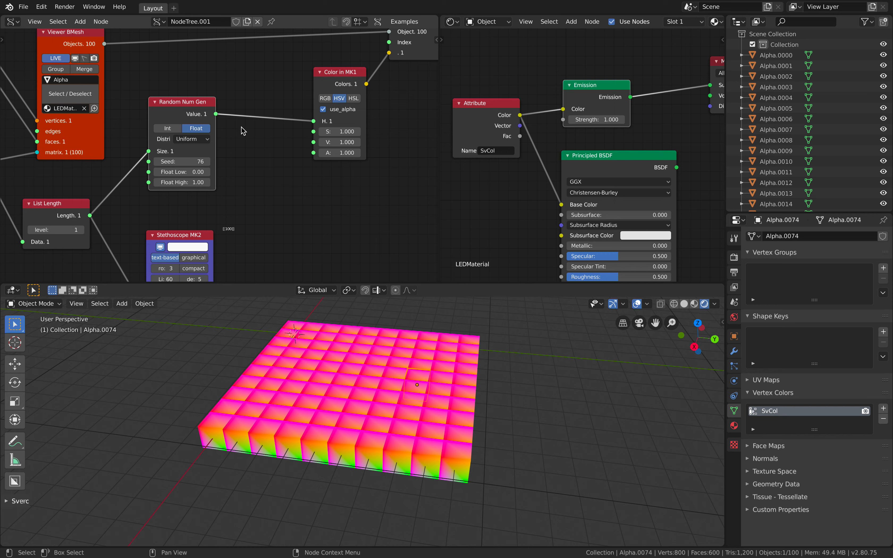
left_click_drag(190, 111, 175, 111)
middle_click_drag(211, 141, 206, 135)
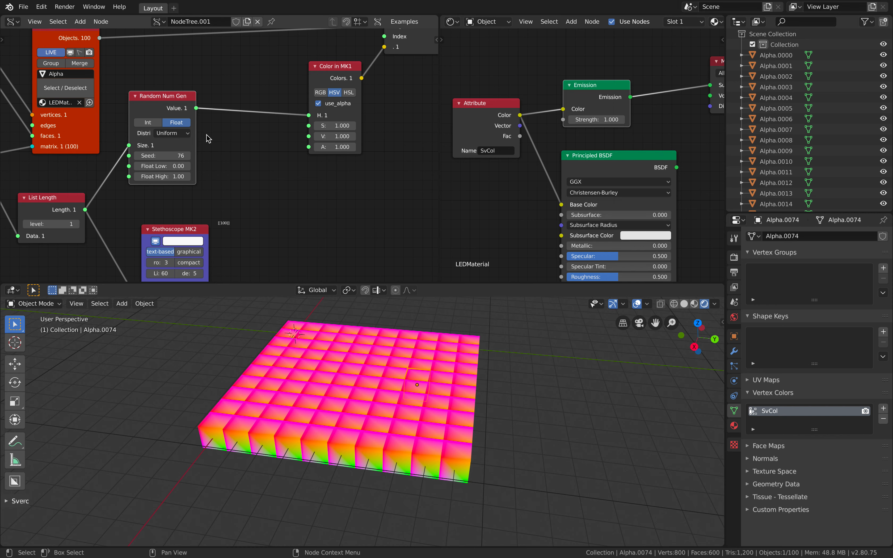
- Place Stethoscope MK2 beside Random Num Gen and link the Value output to its Data input to inspect the random numbers
middle_click_drag(223, 167, 220, 147)
left_click_drag(186, 211, 279, 133)
left_click_drag(192, 88, 223, 149)
left_click_drag(240, 210, 232, 208)
scroll(330, 181, "up", 2)
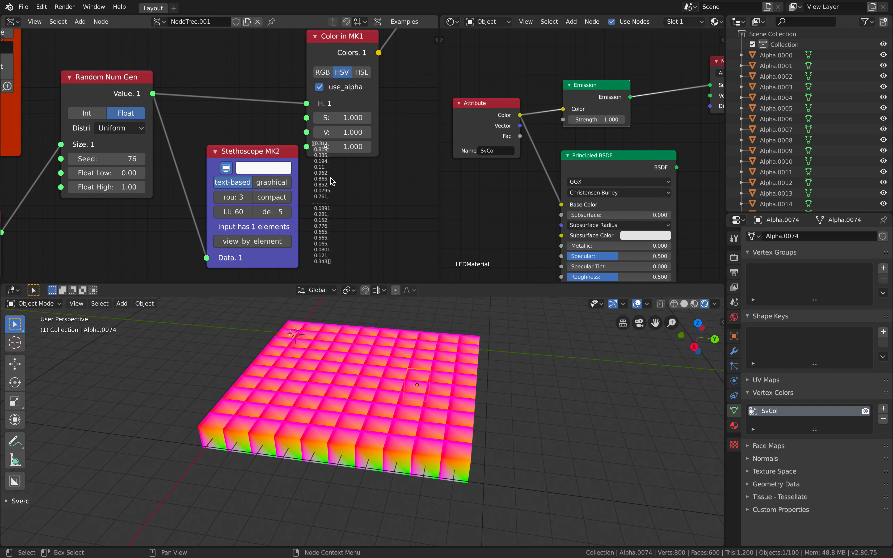
- Move Stethoscope MK2 lower and adjust Color in MK1 to clear the link from Random Num Gen
left_click_drag(274, 150, 269, 198)
middle_click_drag(254, 169, 231, 239)
scroll(252, 165, "down", 1)
middle_click_drag(287, 158, 228, 148)
left_click_drag(269, 111, 269, 104)
middle_click_drag(195, 118, 224, 108)
- Add a List Split node on the link between Random Num Gen and Color in MK1
key("alt+space")
type("list sp")
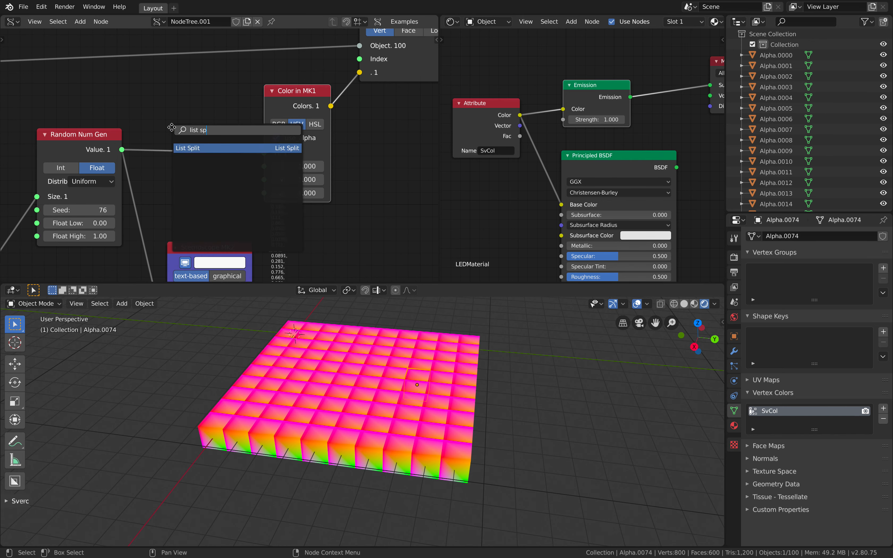
key("Return")
left_click(230, 143)
middle_click_drag(230, 142, 177, 149)
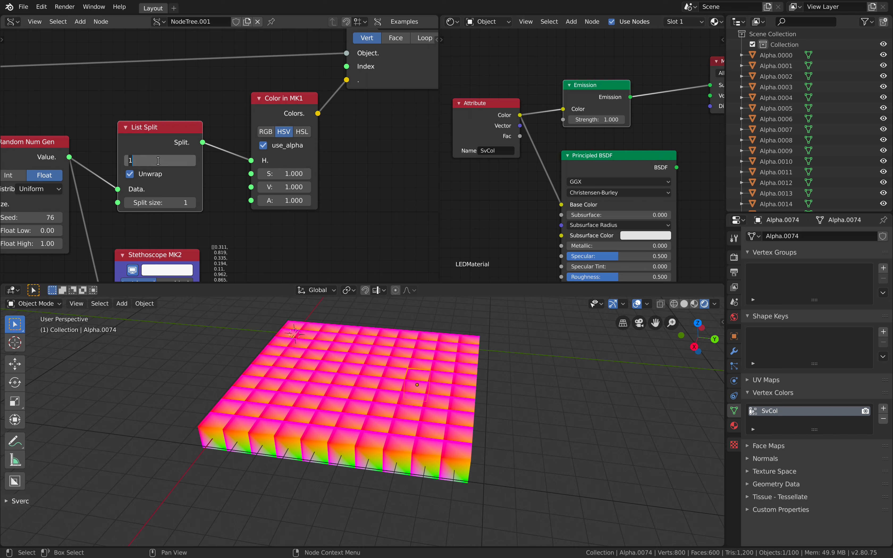
- Set List Split's level to 1 and save the file
key("Return")
middle_click_drag(183, 118, 238, 120)
key("ctrl+s")
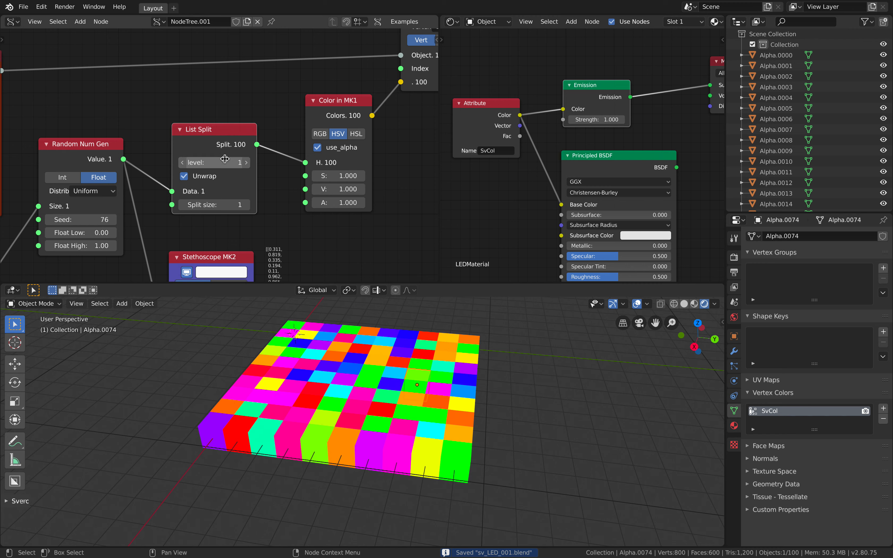
key("Return")
- Toggle List Split's Unwrap option off and on again to test its effect on the box colors
middle_click_drag(236, 133, 223, 88)
scroll(218, 119, "down", 2)
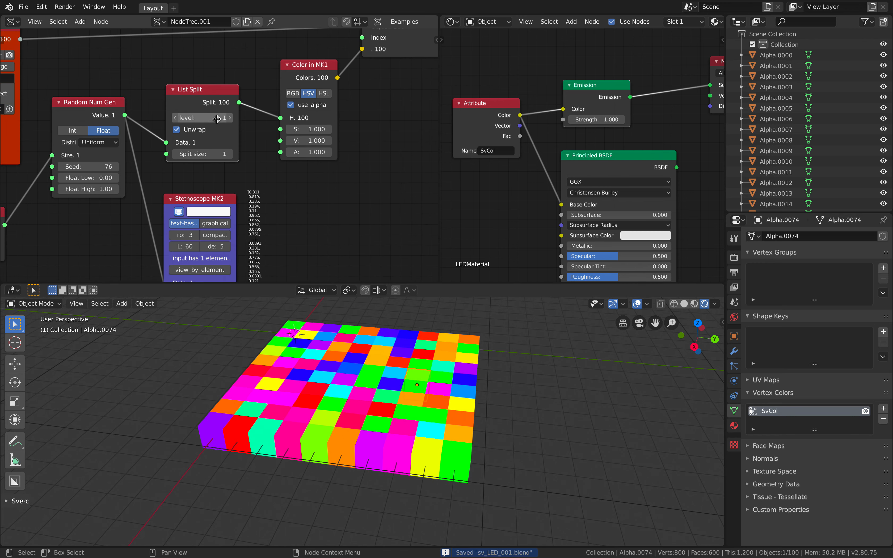
left_click(201, 130)
left_click(200, 131)
- Tidy the layout by repositioning the List Split, Vertex color mk3 and Color in MK1 nodes
left_click_drag(206, 98, 195, 99)
middle_click_drag(202, 101, 201, 176)
scroll(202, 175, "up", 1)
left_click_drag(413, 107, 411, 102)
middle_click_drag(389, 100, 348, 106)
left_click_drag(382, 114, 384, 114)
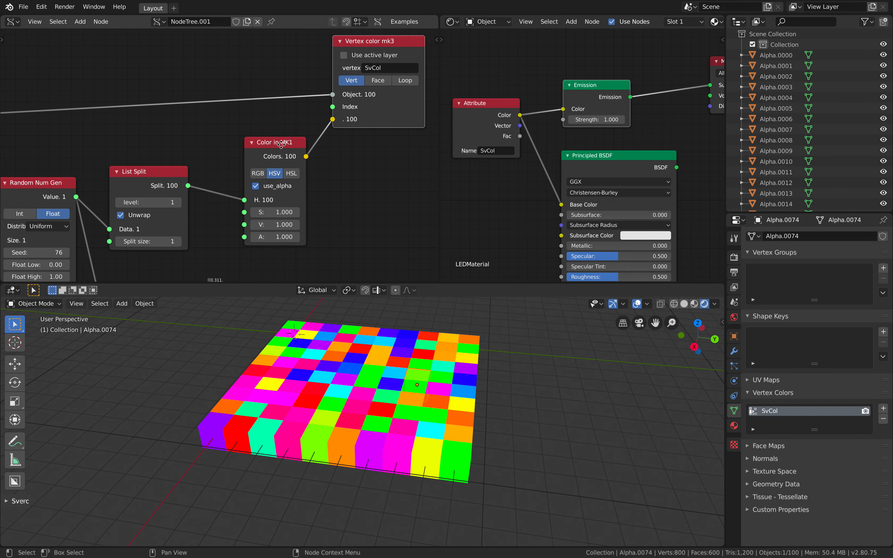
left_click_drag(280, 142, 268, 134)
- Remove the Stethoscope MK2 node, set Random Num Gen's seed to 112 and save the file
middle_click_drag(268, 245, 269, 215)
scroll(356, 359, "down", 1)
middle_click_drag(357, 360, 348, 360)
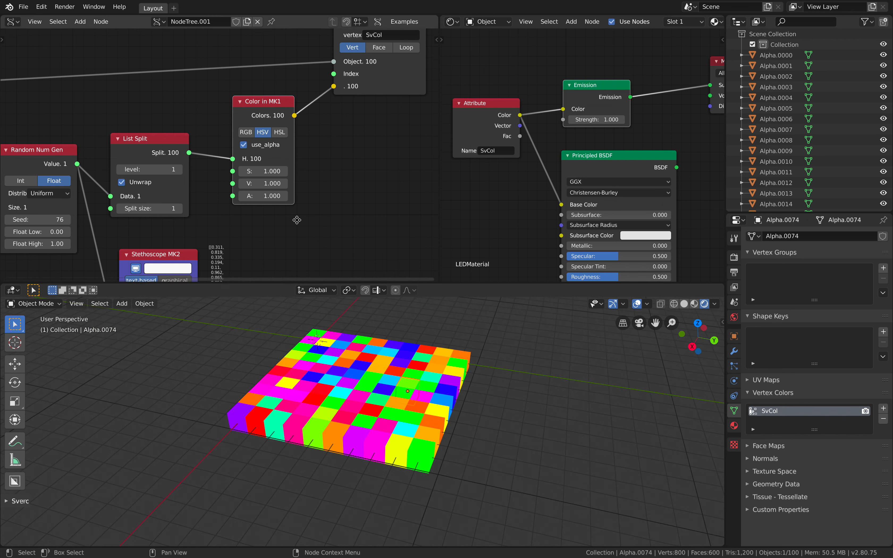
middle_click_drag(297, 220, 335, 151)
middle_click_drag(228, 204, 267, 194)
key("ctrl+s")
scroll(269, 199, "down", 2)
- Save the scene as a new version named sv_LED_002.blend
left_click(23, 7)
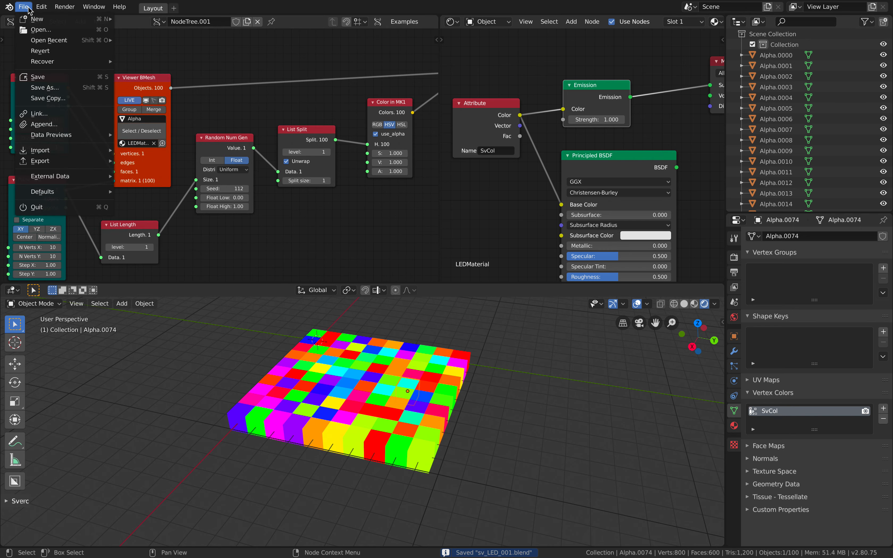
left_click(91, 88)
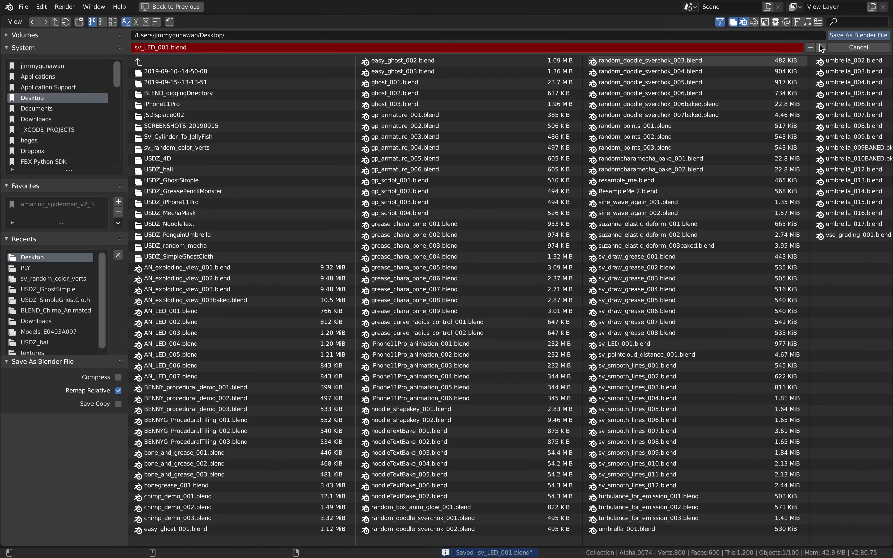
left_click(839, 36)
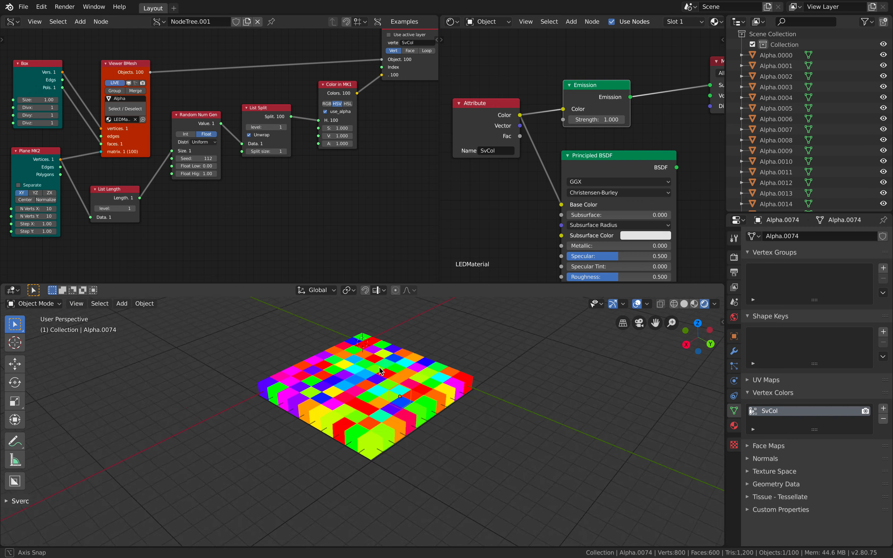
- Deselect all the boxes, save the file and raise the LEDMaterial Emission strength to 3.200
key("a")
middle_click_drag(498, 356, 492, 381)
key("a")
key("ctrl+s")
mouse_move(541, 197)
middle_mouse_down()
mouse_move(515, 188)
mouse_move(535, 183)
middle_mouse_up()
mouse_move(606, 108)
left_mouse_down()
mouse_move(628, 108)
mouse_move(613, 107)
left_mouse_up()
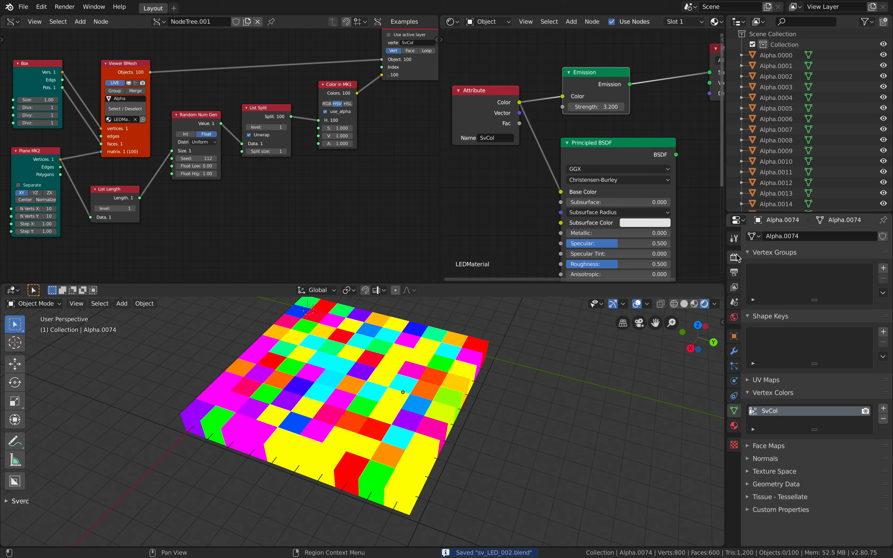
- Switch the render engine to Cycles to preview the glowing boxes with path tracing
left_click(735, 257)
left_click(844, 236)
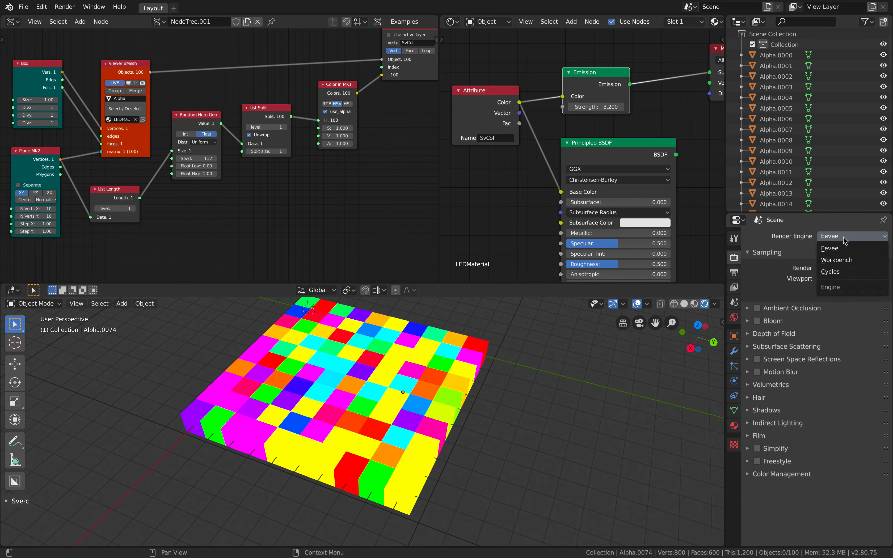
left_click(845, 273)
middle_click_drag(593, 385, 583, 374)
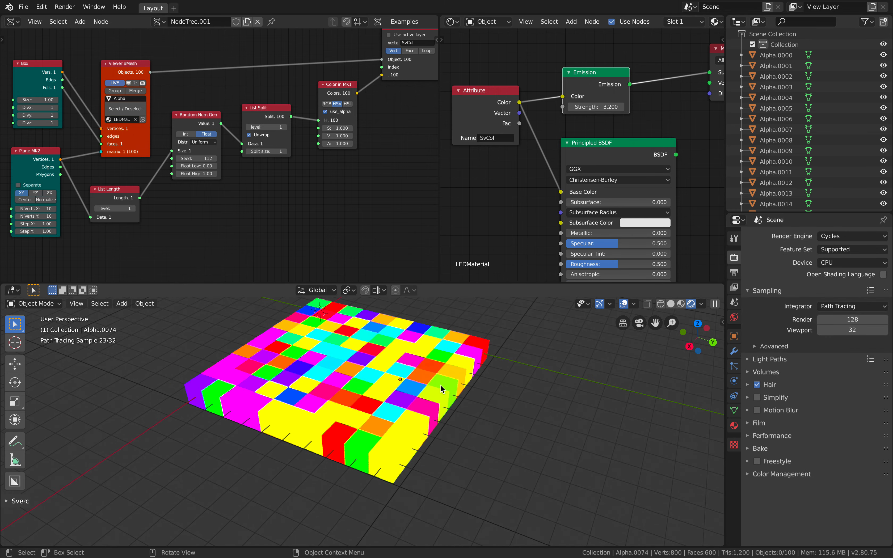
middle_click_drag(443, 392, 461, 389)
- Add a mesh plane to the scene and scale it up to about the size of the LED grid
key("shift+a")
mouse_move(471, 359)
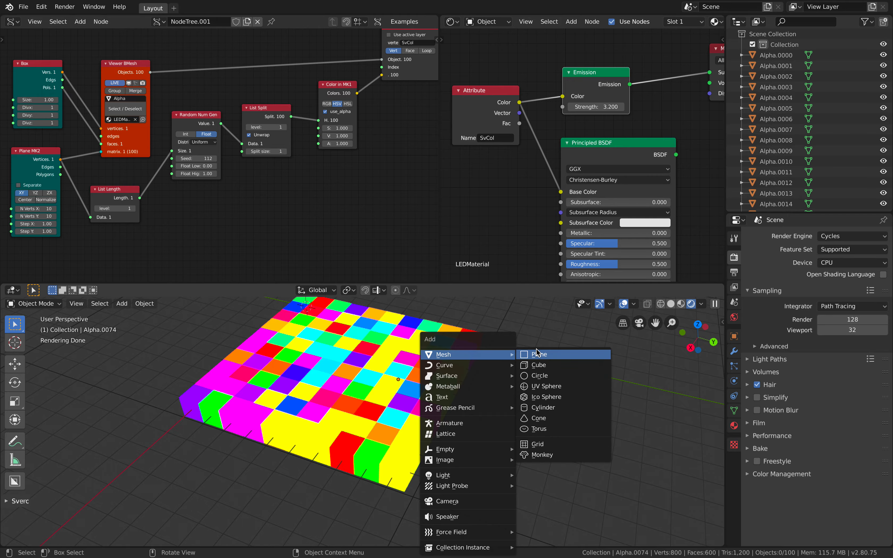
left_click(536, 351)
scroll(442, 379, "down", 4)
key("s")
left_click(581, 411)
key("s")
left_click(487, 395)
- Move the plane beneath the LED boxes and enlarge it into a floor extending well beyond the grid
key("g")
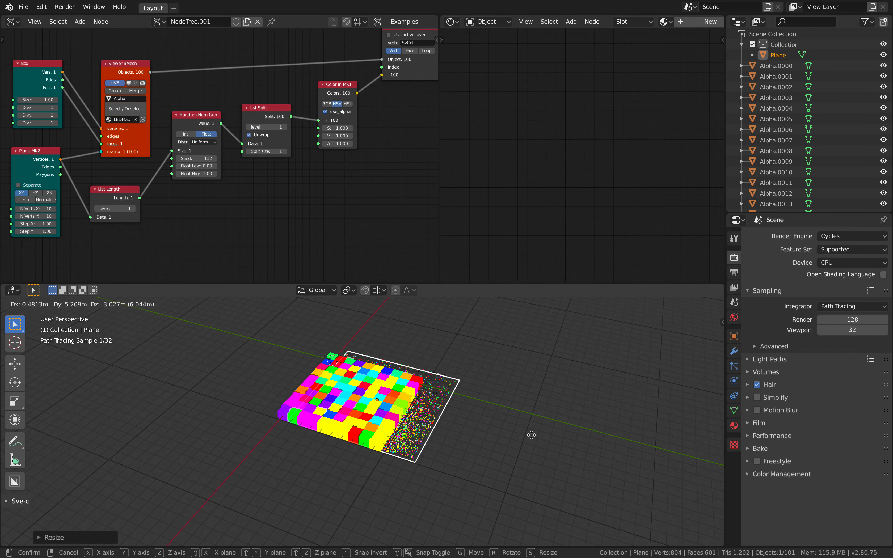
left_click(533, 440)
key("s")
left_click(583, 404)
middle_click_drag(582, 404, 576, 398, "shift")
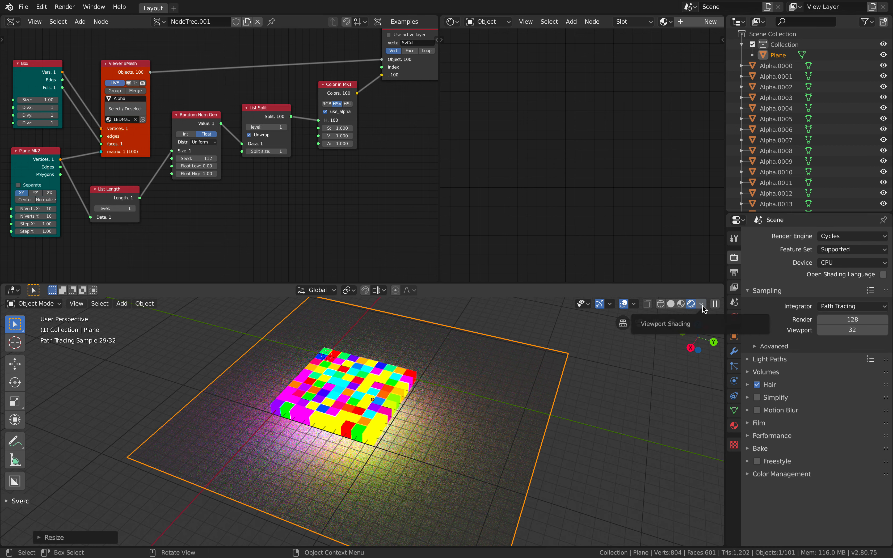
- Deselect the plane and set the World background color to black
left_click(581, 418)
left_click(734, 318)
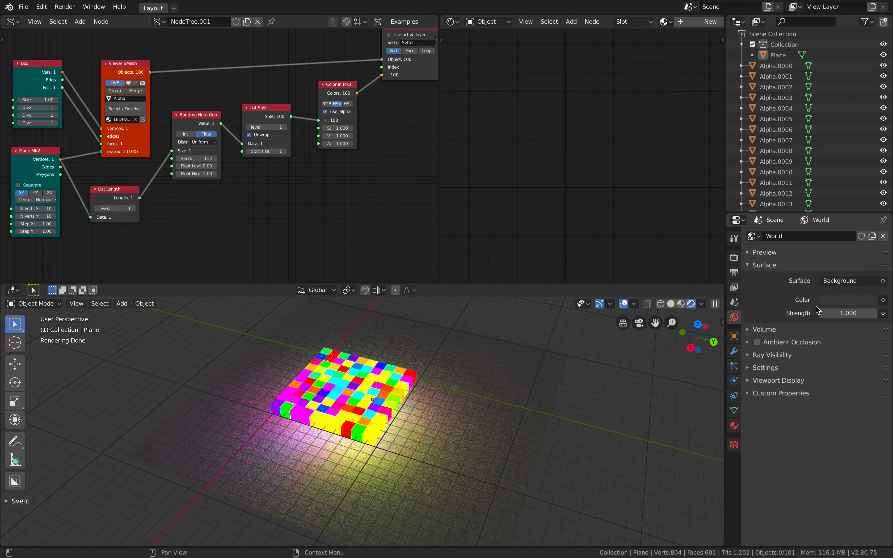
left_click(868, 300)
left_click_drag(870, 208, 869, 230)
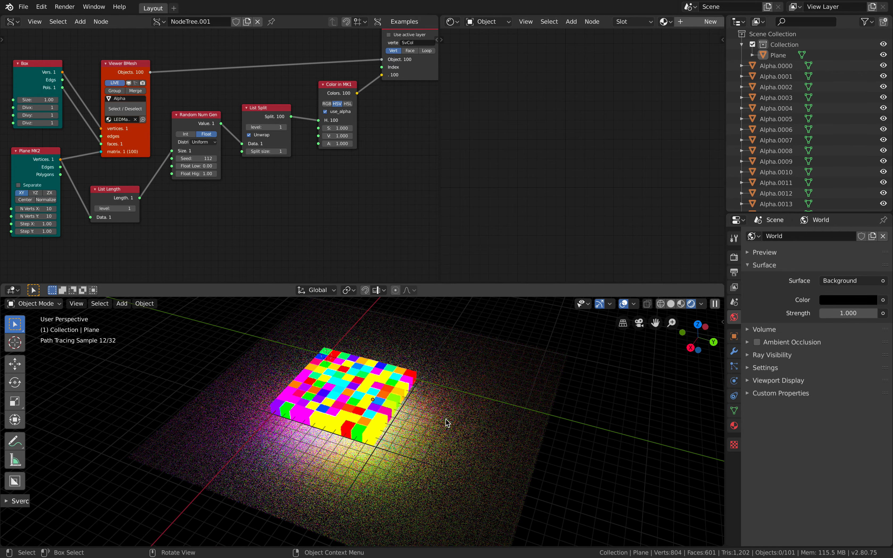
- Switch the render engine back to Eevee
left_click(734, 257)
left_click(841, 236)
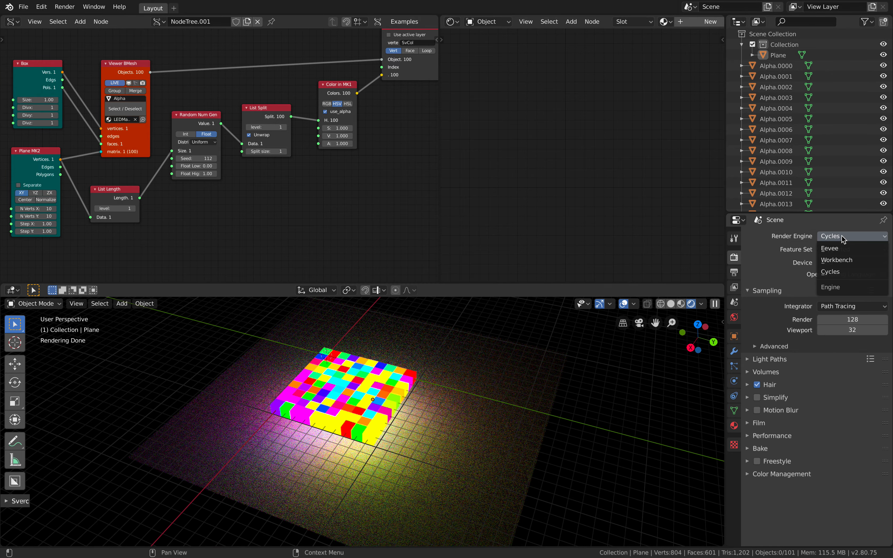
left_click(843, 249)
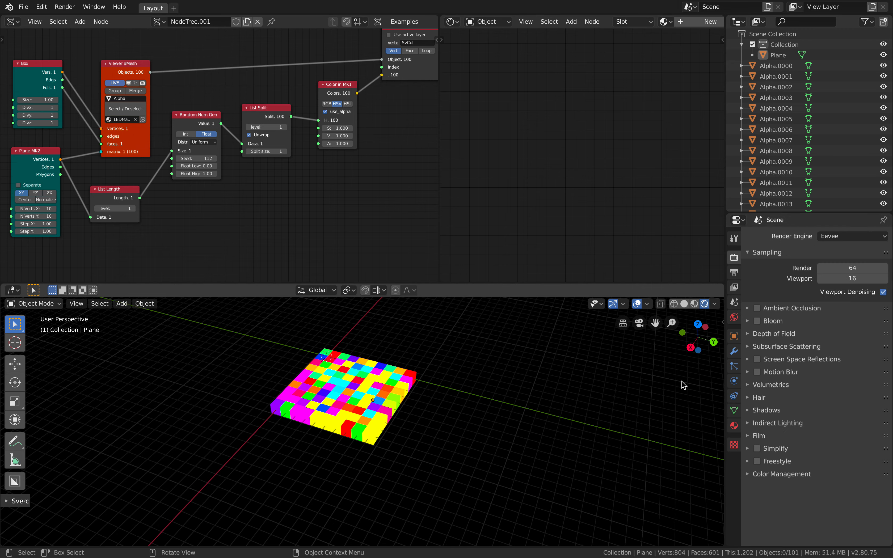
- Enable Bloom, set its intensity to 0.072 and save the file
left_click(757, 321)
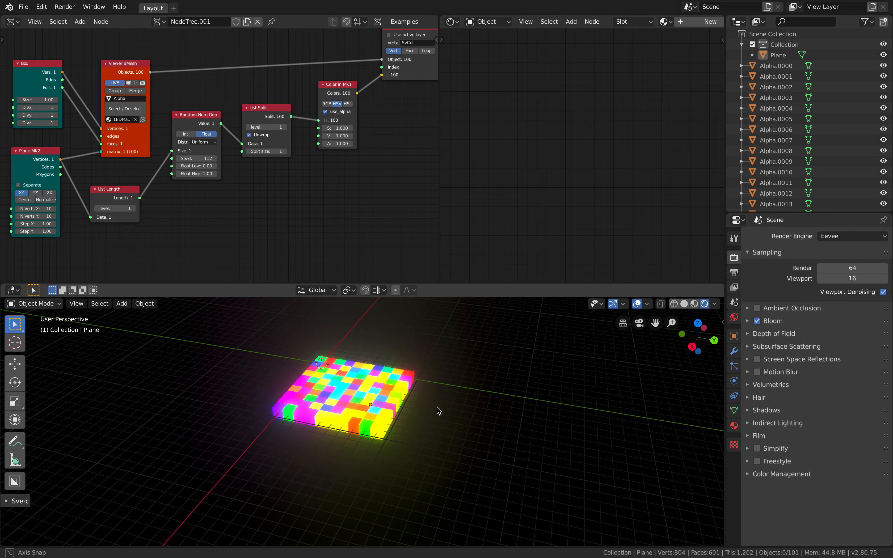
left_click(749, 321)
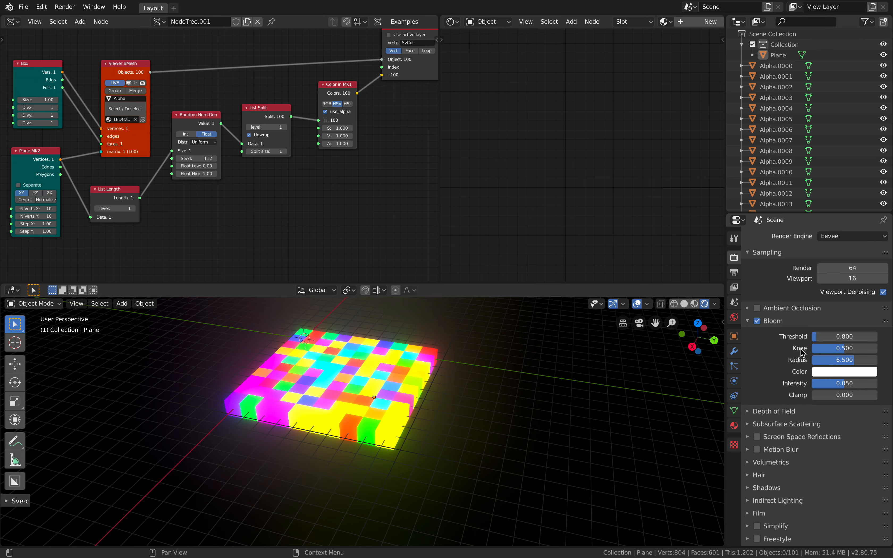
left_click_drag(845, 384, 859, 383)
middle_click_drag(463, 347, 450, 365)
key("ctrl+s")
- Select one of the LED boxes and save the scene as sv_LED_003.blend
left_click(382, 356)
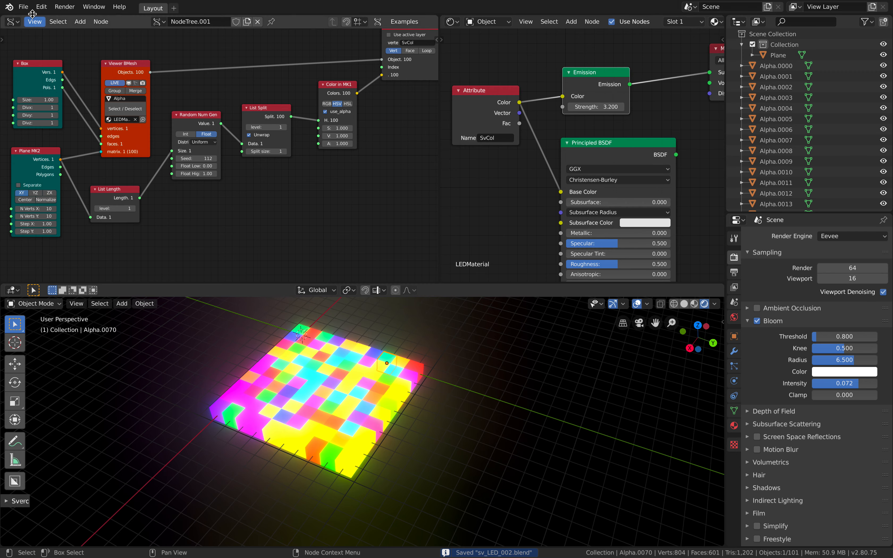
left_click(24, 7)
left_click(24, 8)
left_click(26, 13)
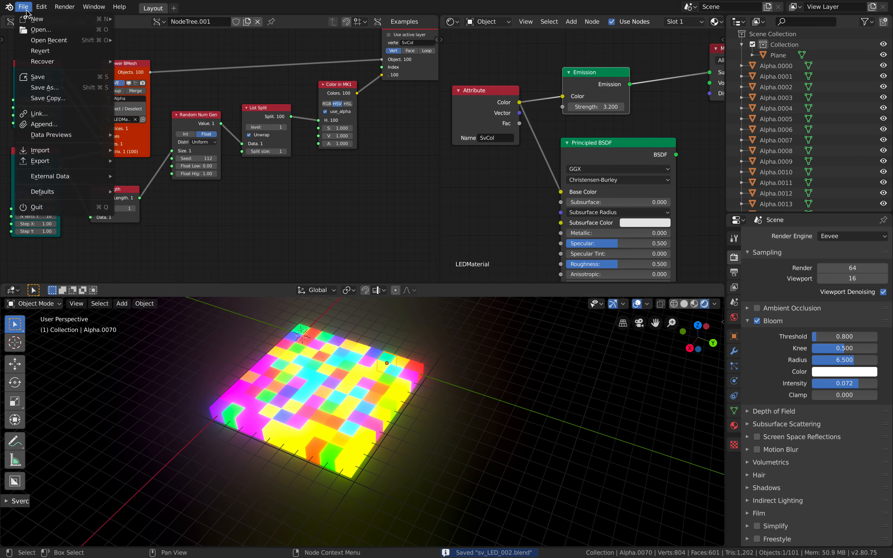
left_click(47, 87)
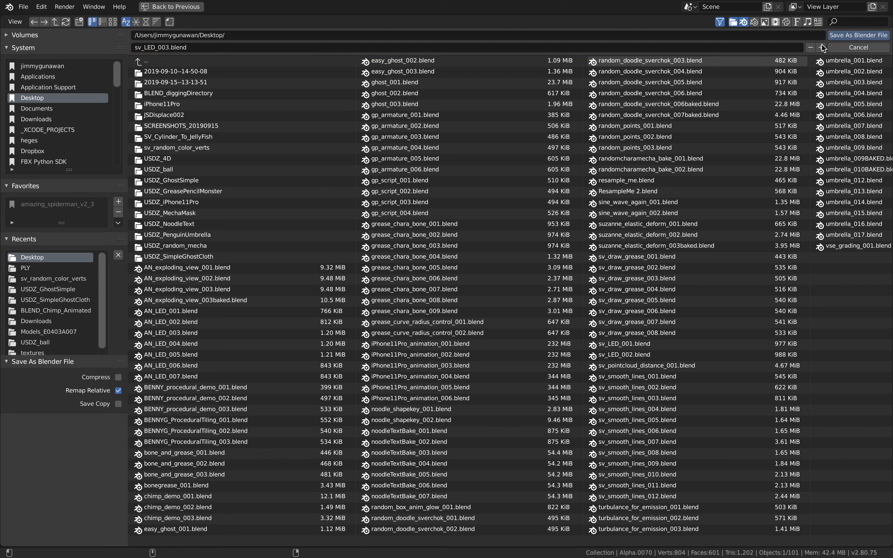
left_click(839, 37)
- Review the S and V values on Color in MK1 and save the file again
scroll(376, 122, "up", 3)
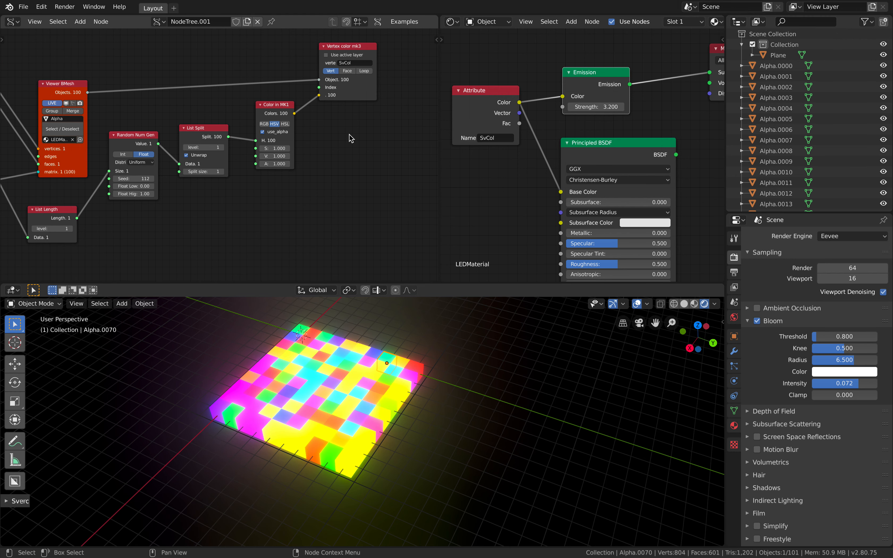
scroll(345, 142, "up", 2)
mouse_move(313, 145)
left_mouse_down()
mouse_move(277, 144)
mouse_move(313, 144)
left_mouse_up()
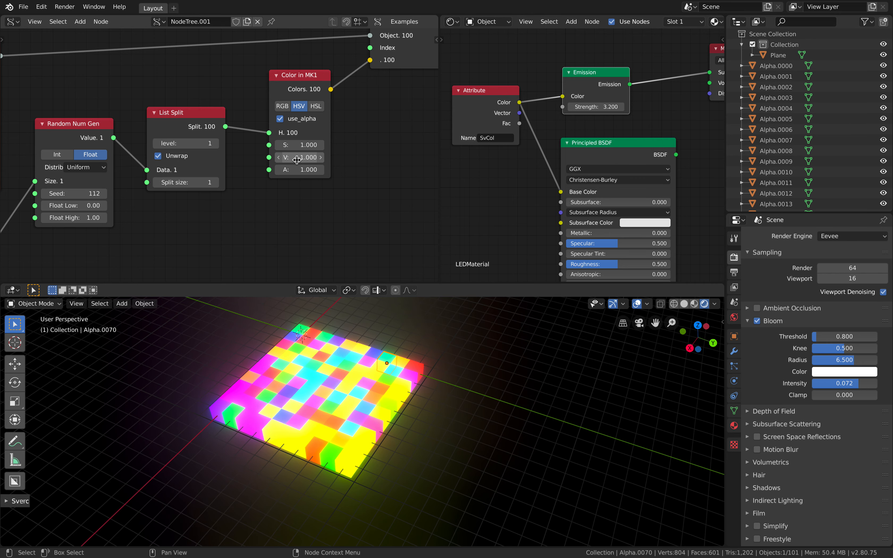
mouse_move(309, 158)
left_mouse_down()
mouse_move(275, 158)
mouse_move(309, 157)
left_mouse_up()
middle_click_drag(368, 145, 344, 146)
key("ctrl+s")
middle_click_drag(414, 140, 347, 146)
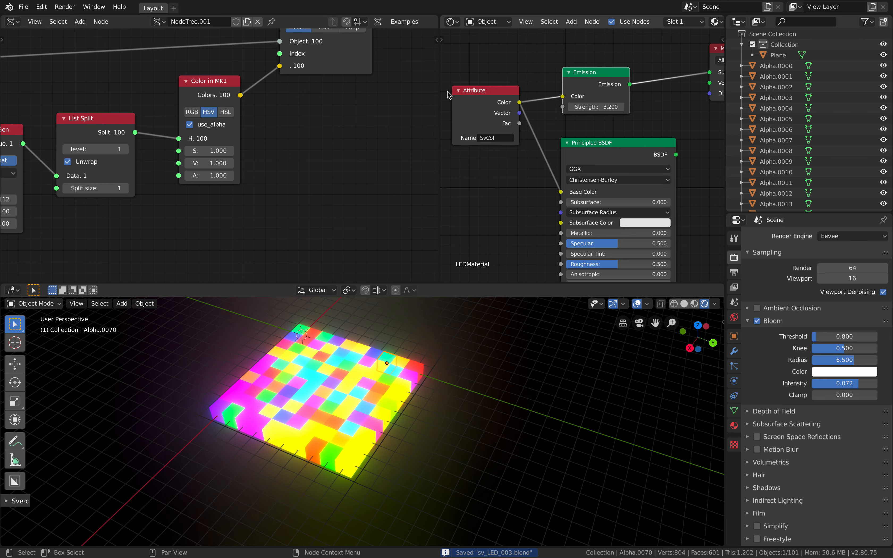
- Raise the Emission strength to 8.800 and set V on Color in MK1 to 0.562
left_click_drag(440, 89, 369, 91)
middle_click_drag(487, 120, 495, 132)
left_click_drag(572, 119, 593, 119)
middle_click_drag(310, 142, 367, 123)
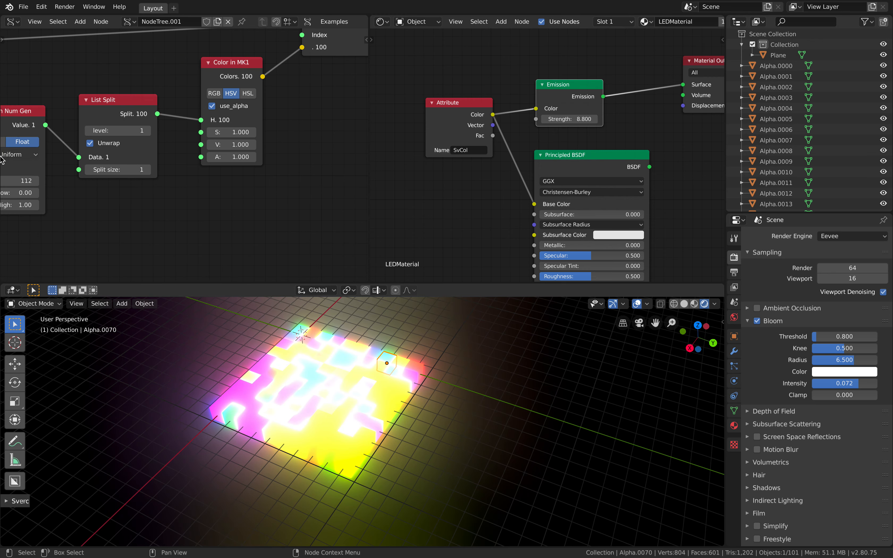
left_click_drag(231, 145, 196, 144)
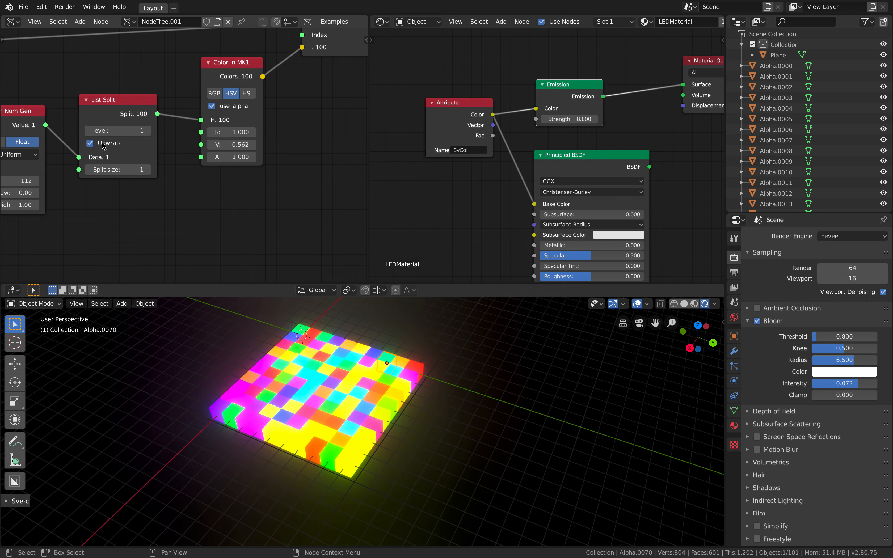
- Set Random Num Gen to Seed 218, Float Low 0.00 and Float High 1.00
left_click_drag(89, 116, 96, 122)
middle_click_drag(96, 122, 216, 98)
mouse_move(127, 155)
left_mouse_down()
mouse_move(163, 155)
mouse_move(133, 168)
left_mouse_up()
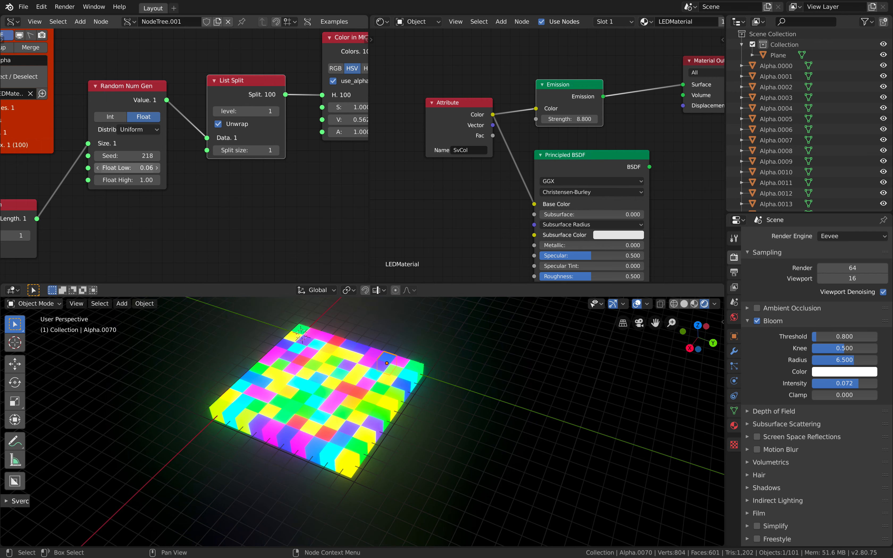
type("9")
key("Return")
left_click_drag(127, 180, 162, 179)
type("0")
key("Return")
left_click(145, 180)
type("1")
key("Return")
scroll(184, 183, "down", 2)
middle_click_drag(186, 186, 213, 178)
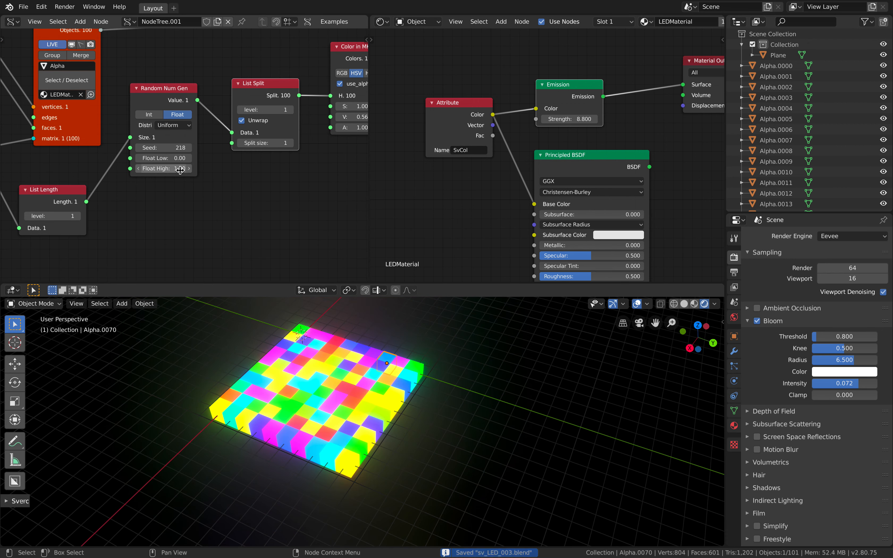
- Spread out the Plane MK2, Viewer BMesh and List Length nodes to tidy the start of the Sverchok tree
left_click_drag(168, 89, 168, 102)
scroll(183, 166, "down", 5)
middle_click_drag(137, 98, 208, 108)
left_click(75, 87)
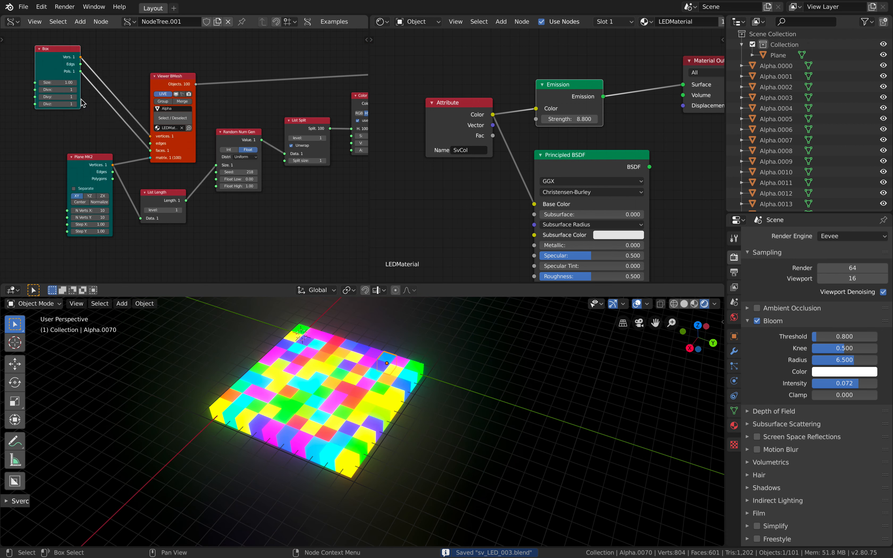
left_click_drag(85, 163, 39, 166)
left_click_drag(172, 80, 145, 54)
left_click_drag(156, 191, 145, 165)
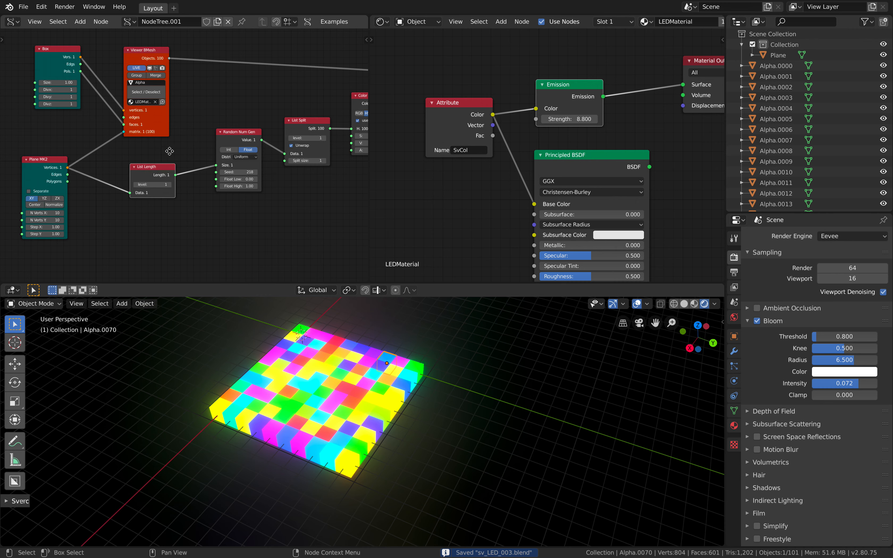
- Move Random Num Gen clear of its neighbours, widen the Sverchok node editor and save the file
scroll(202, 145, "up", 1)
middle_click_drag(201, 145, 170, 150)
left_click_drag(202, 144, 184, 106)
middle_click_drag(183, 106, 189, 125)
left_click_drag(369, 99, 551, 111)
scroll(480, 131, "down", 1)
middle_click_drag(480, 131, 395, 127)
key("ctrl+s")
left_click(309, 178)
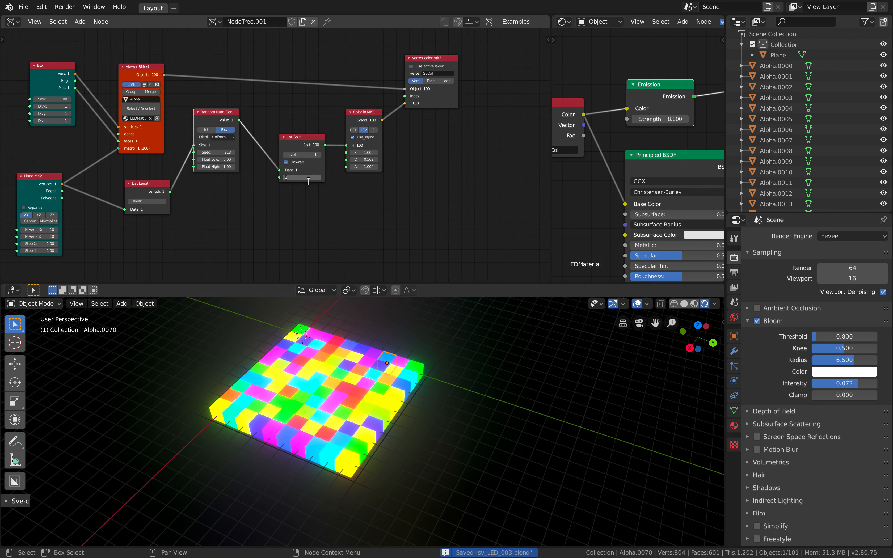
left_click(298, 210)
- Add a Vector Noise MK2 node below Random Num Gen
scroll(292, 192, "up", 1)
middle_click_drag(292, 192, 275, 178)
key("shift+a")
left_click(248, 191)
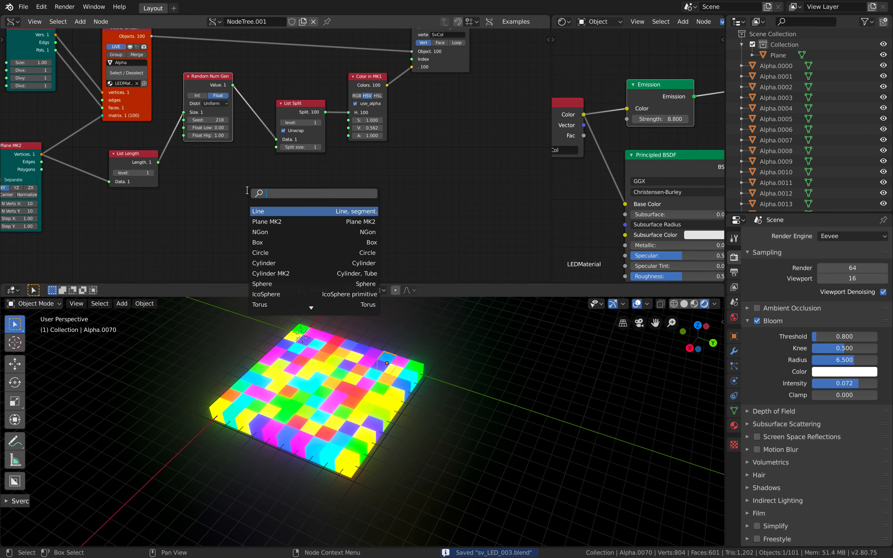
type("vector noise")
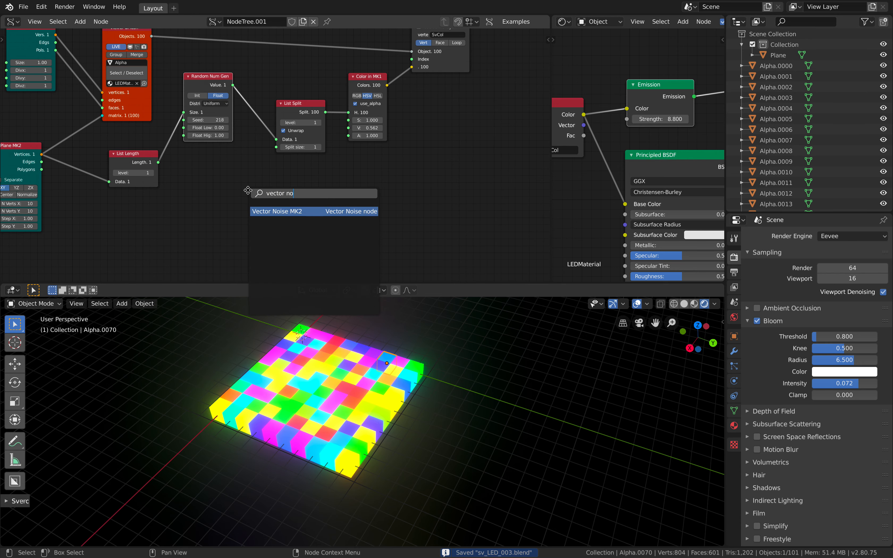
key("Return")
left_click(220, 174)
- Add a Vector Turbulence node beside Vector Noise MK2
scroll(300, 192, "up", 1)
key("shift+a")
left_click(325, 176)
type("turb")
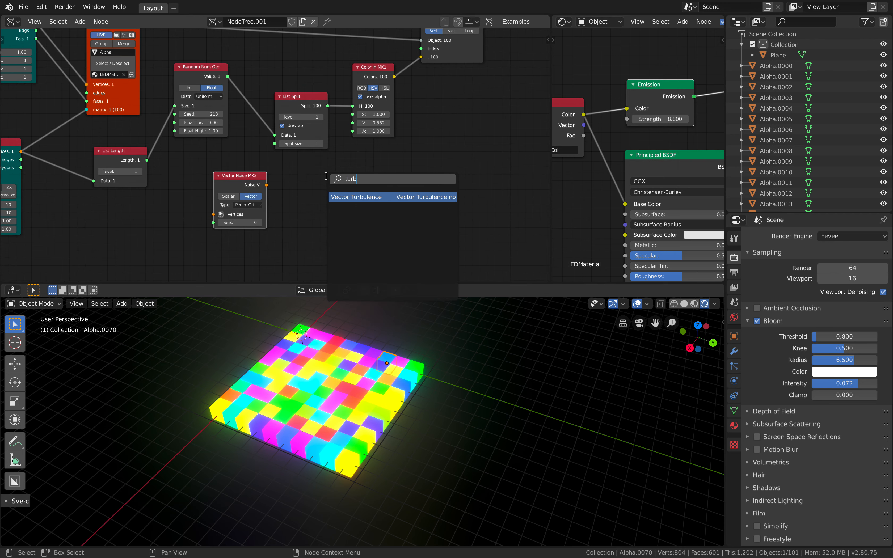
key("Return")
- Try the Pareto distribution on Random Num Gen with a Float Low of 0.06
scroll(290, 163, "up", 3)
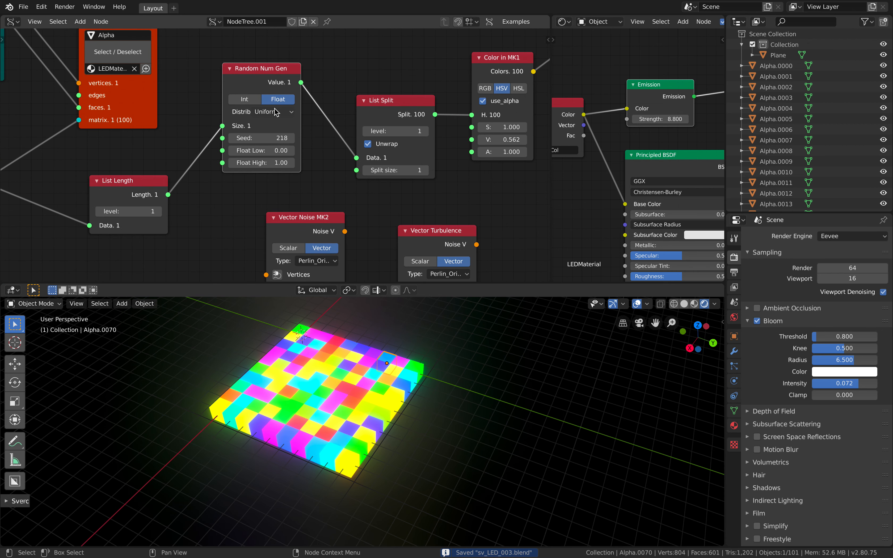
left_click(276, 112)
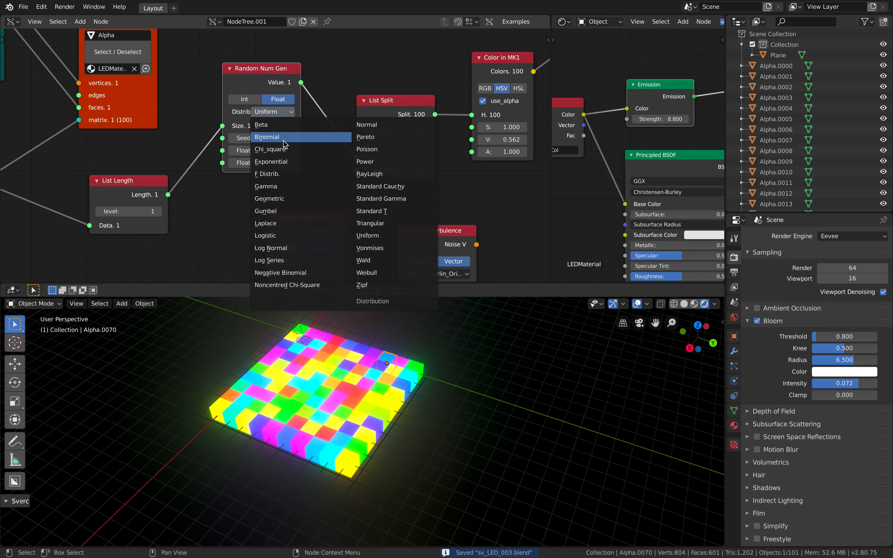
left_click(367, 138)
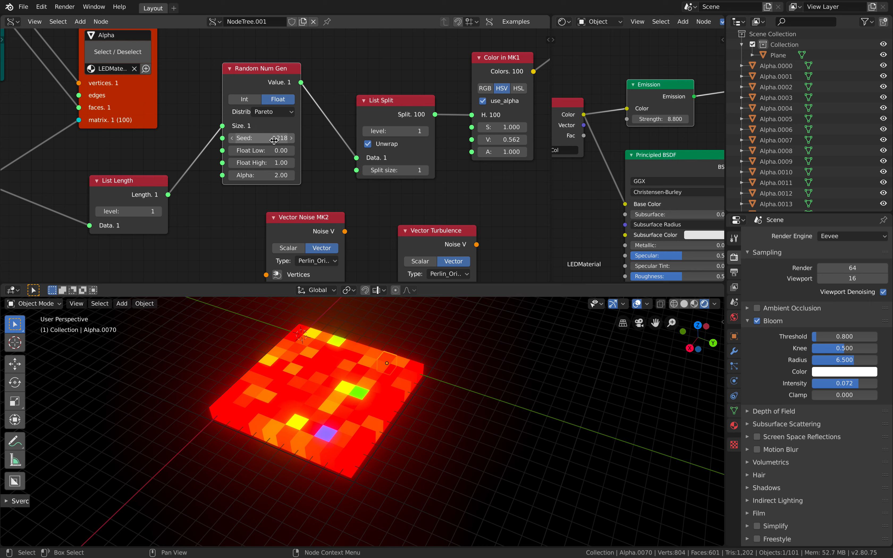
left_click_drag(273, 150, 247, 163)
type("0.06")
key("Return")
- Set Random Num Gen to the Vonmises distribution with Seed 414, Float Low 0.24 and Float High 2.20
left_click(270, 112)
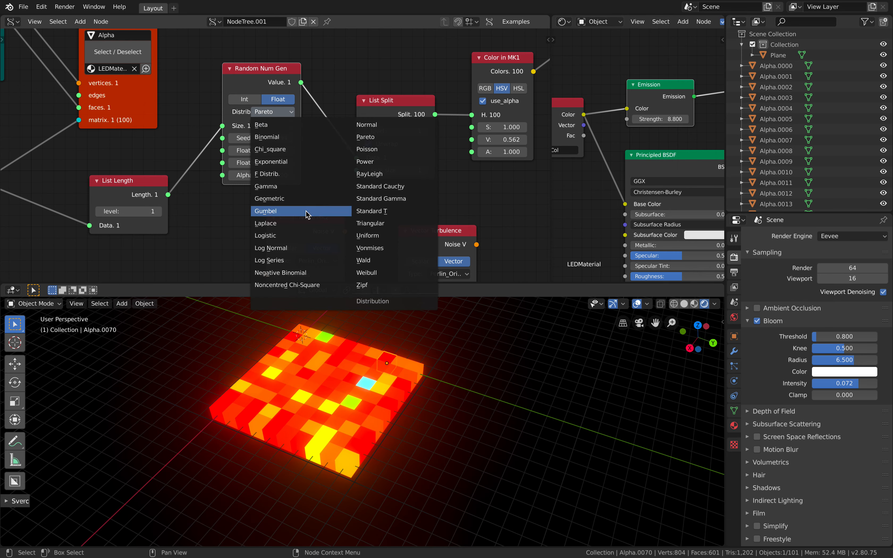
left_click(365, 248)
left_click_drag(263, 151, 337, 162)
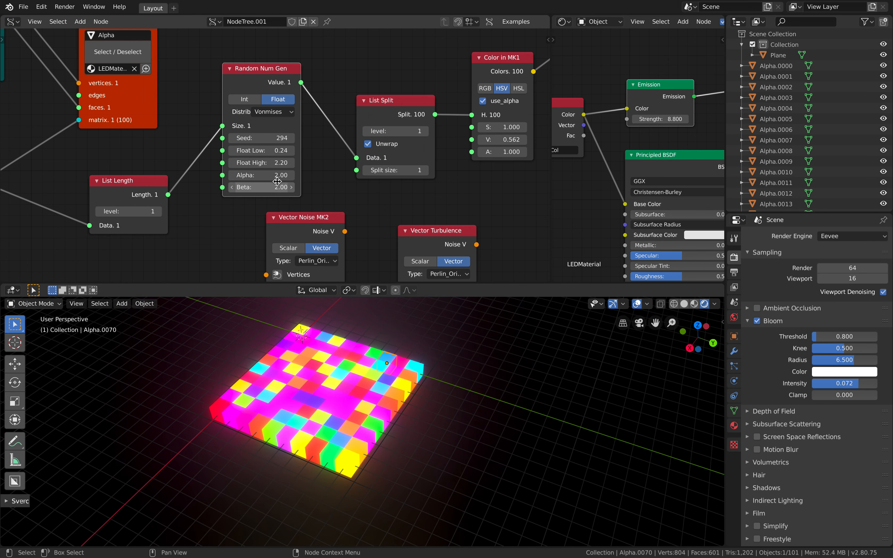
left_click_drag(267, 139, 306, 139)
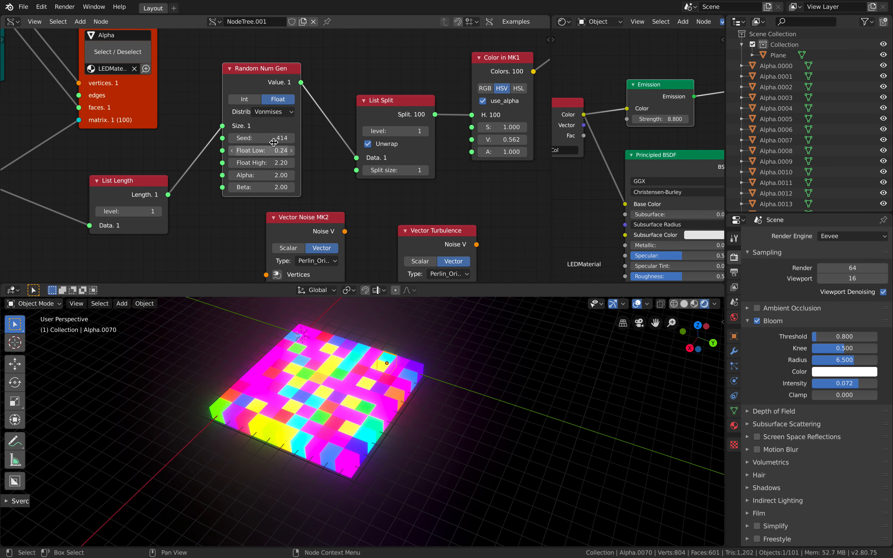
- Nudge Random Num Gen and List Split upward and save the file
left_click_drag(271, 71, 268, 65)
left_click_drag(382, 105, 375, 74)
key("ctrl+s")
scroll(364, 77, "down", 1)
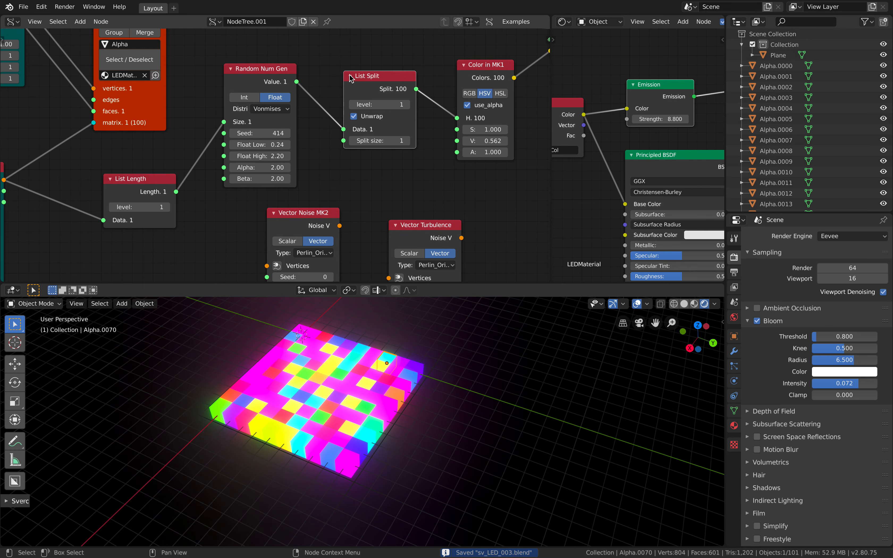
- Examine which texture nodes the shader editor offers for the LED material
middle_click_drag(614, 57, 601, 59)
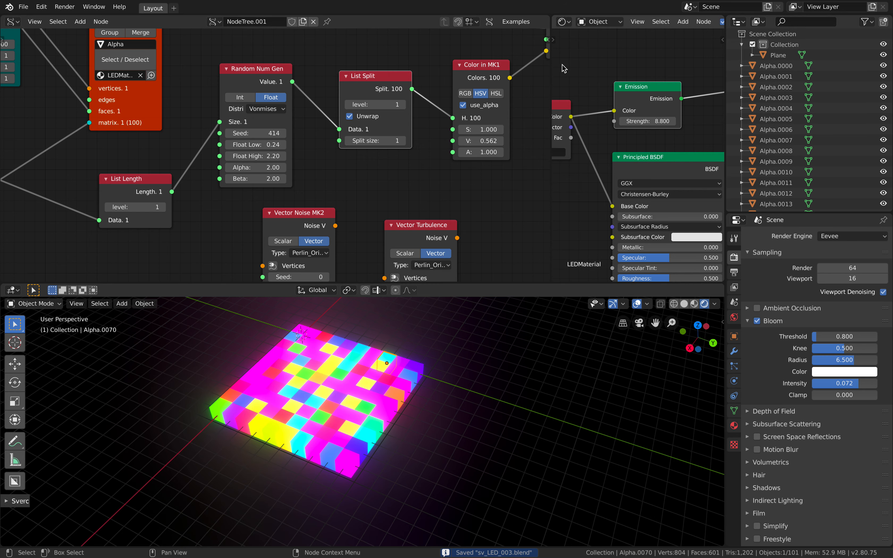
left_click_drag(551, 62, 476, 61)
middle_click_drag(549, 59, 545, 135)
middle_click_drag(585, 117, 635, 123)
key("shift+a")
mouse_move(597, 144)
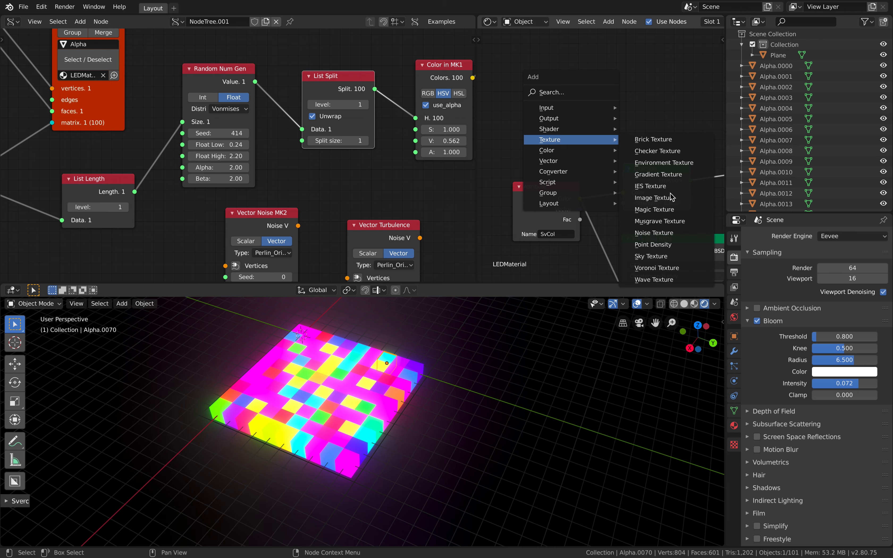
middle_click_drag(655, 99, 681, 71)
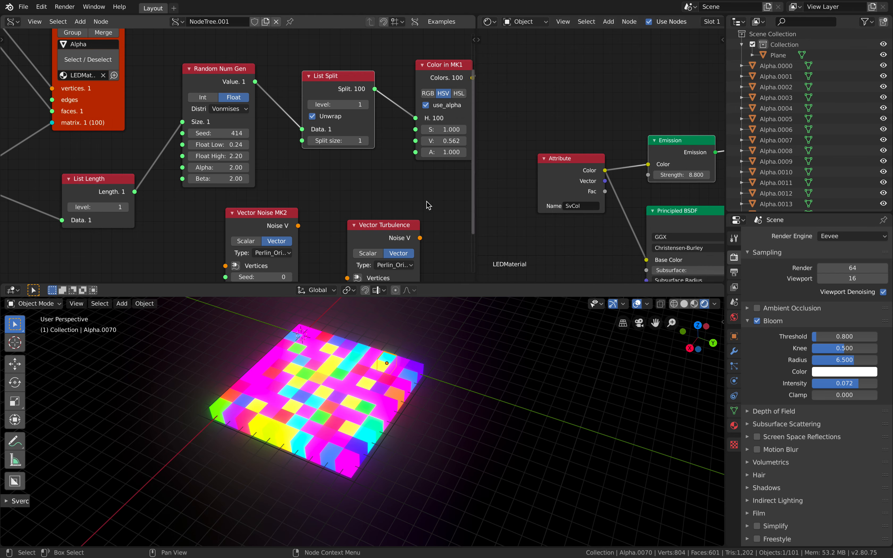
- Widen the Sverchok node editor and reposition Vector Turbulence and Vector Noise MK2 below the random color chain
middle_click_drag(436, 224, 395, 192)
scroll(393, 183, "down", 5)
middle_click_drag(328, 176, 314, 203)
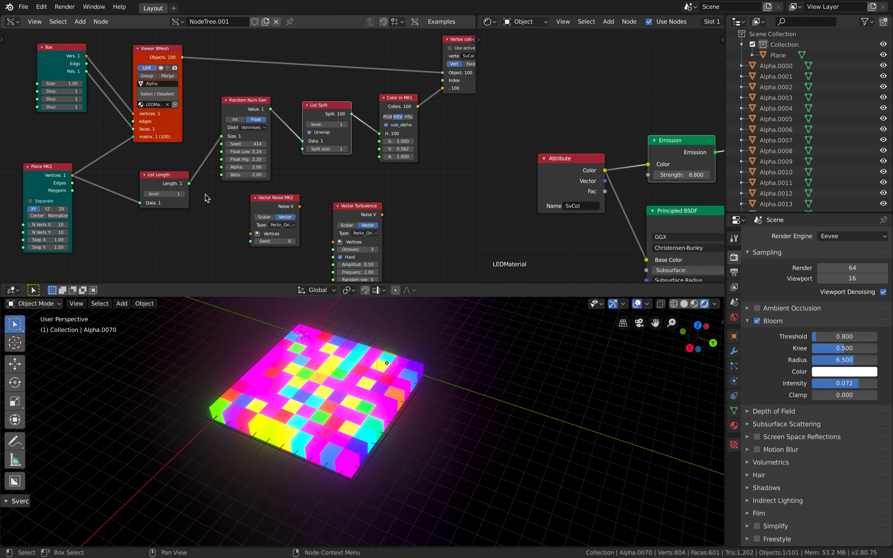
scroll(323, 392, "up", 2)
scroll(319, 200, "down", 2)
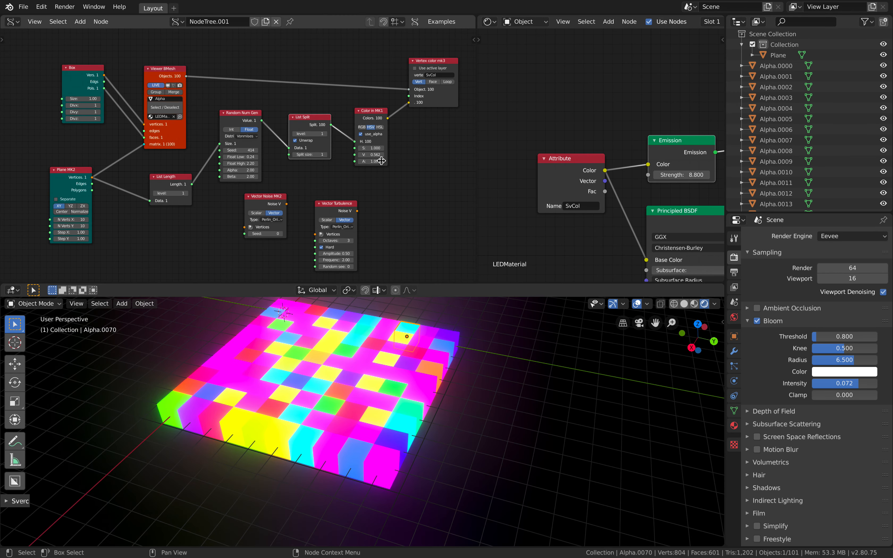
scroll(338, 168, "up", 2)
left_click_drag(477, 141, 568, 138)
middle_click_drag(438, 199, 375, 159)
scroll(351, 161, "up", 2)
mouse_move(346, 175)
left_mouse_down()
mouse_move(337, 174)
mouse_move(344, 156)
left_mouse_up()
middle_click_drag(258, 163, 288, 176)
left_click_drag(286, 175, 282, 172)
- Shift List Length and Random Num Gen aside and connect Plane MK2's Vertices output to Vector Noise MK2's Vertices input
middle_click_drag(222, 175, 254, 187)
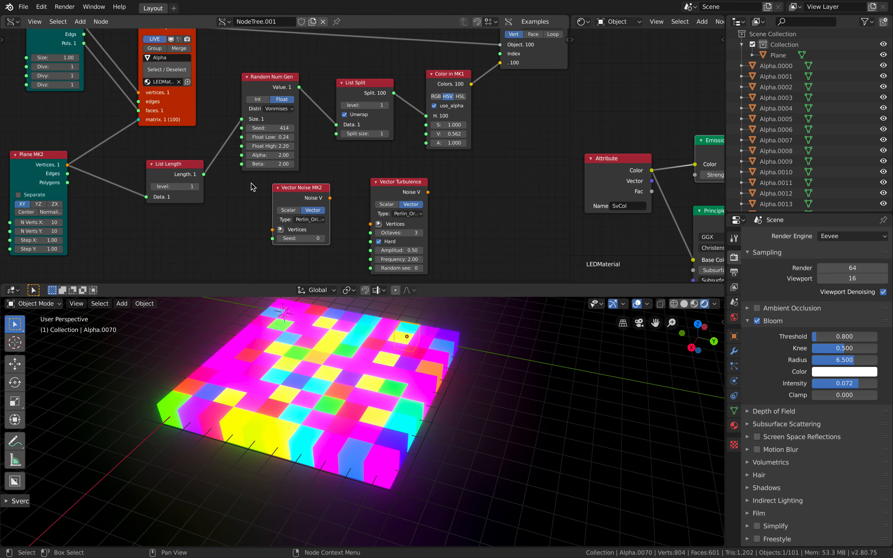
left_click_drag(170, 166, 124, 163)
left_click_drag(260, 78, 239, 81)
middle_click_drag(81, 153, 92, 144)
left_click_drag(28, 157, 96, 108)
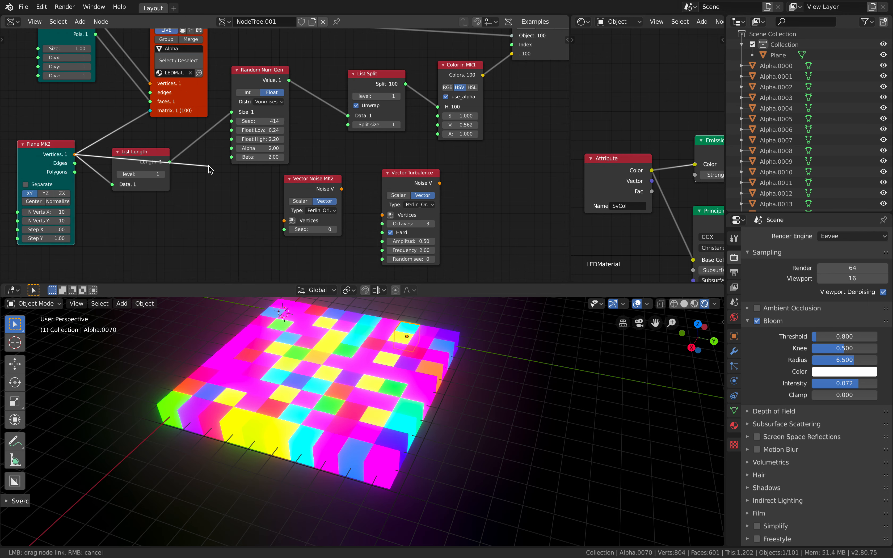
left_click_drag(260, 192, 284, 221)
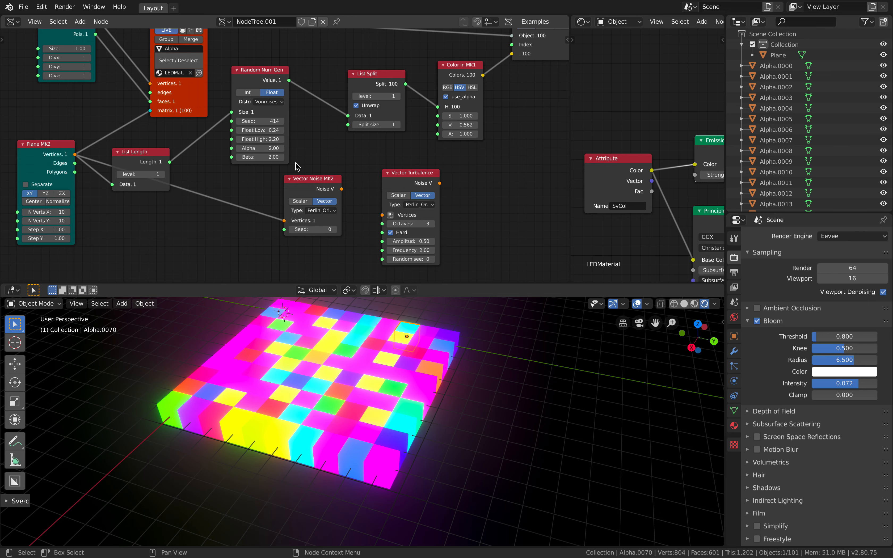
- Switch Vector Noise MK2 to Scalar output and move the node slightly away from Vector Turbulence
middle_click_drag(294, 162, 279, 166)
left_click_drag(328, 192, 352, 147)
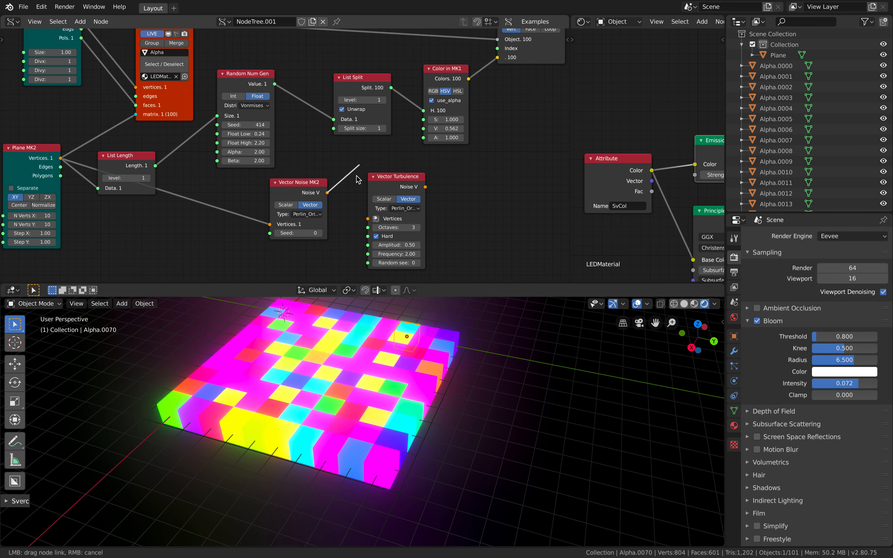
left_click(286, 205)
left_click_drag(317, 182, 300, 178)
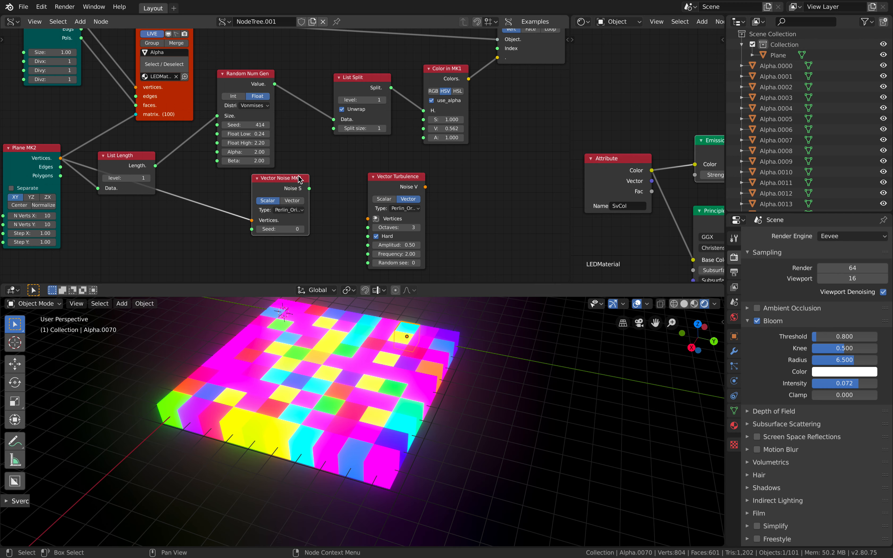
scroll(286, 176, "up", 1)
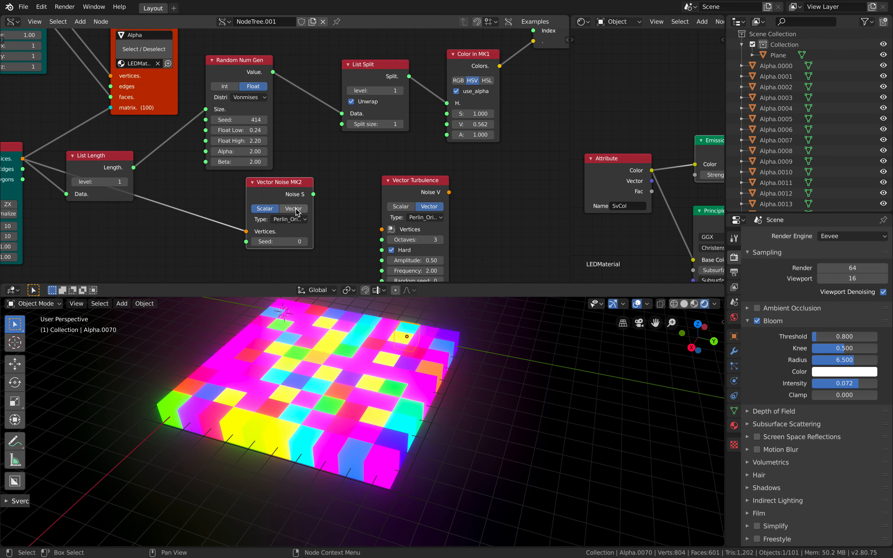
- Rearrange the color nodes and move Vector Turbulence further from Vector Noise MK2 to make room for a new link
left_click_drag(308, 188, 379, 159)
middle_click_drag(370, 158, 266, 186)
left_click_drag(275, 111, 253, 99)
left_click_drag(364, 87, 366, 84)
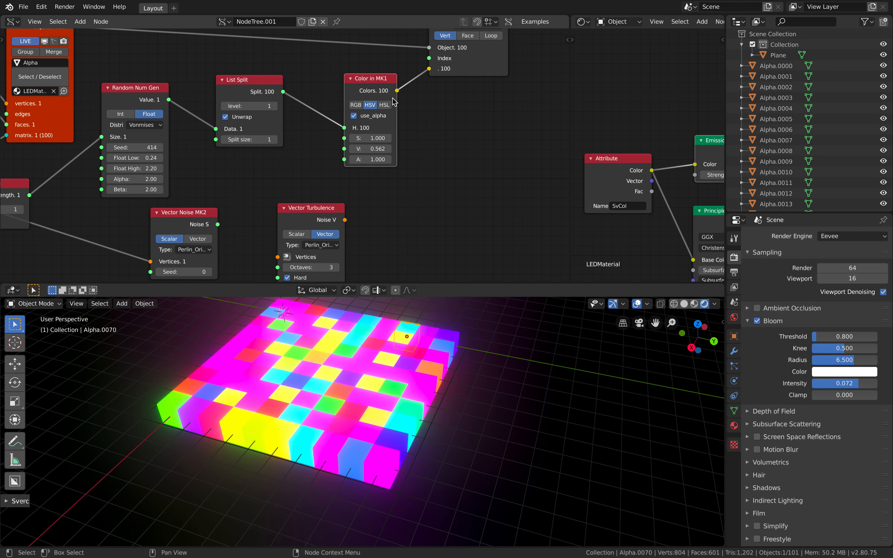
left_click_drag(321, 210, 391, 210)
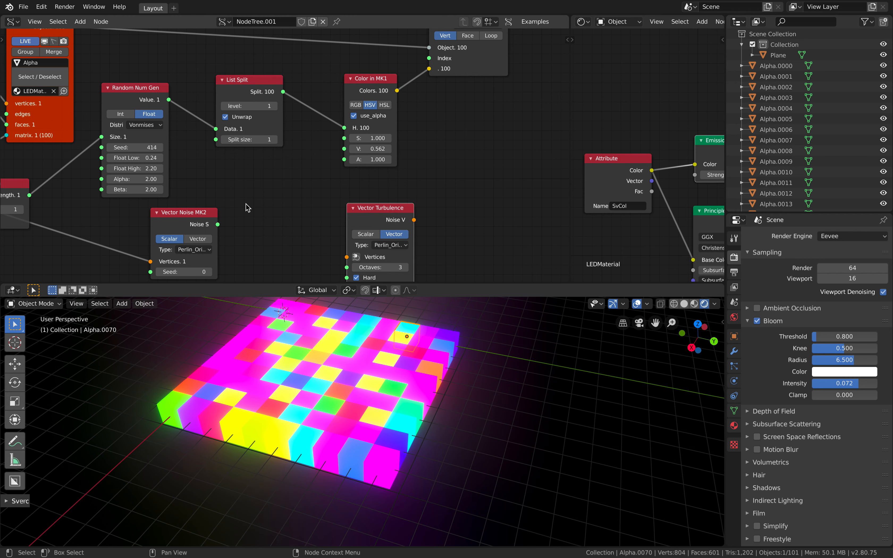
middle_click_drag(248, 203, 250, 197)
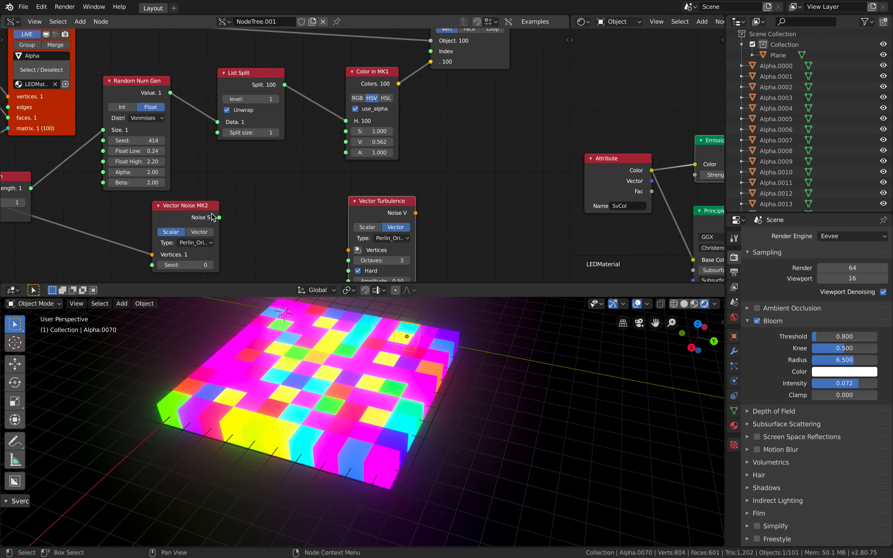
- Connect Vector Noise MK2's Noise S output to H on Color in MK1 and insert a duplicated List Split on that link
left_click_drag(220, 218, 317, 145)
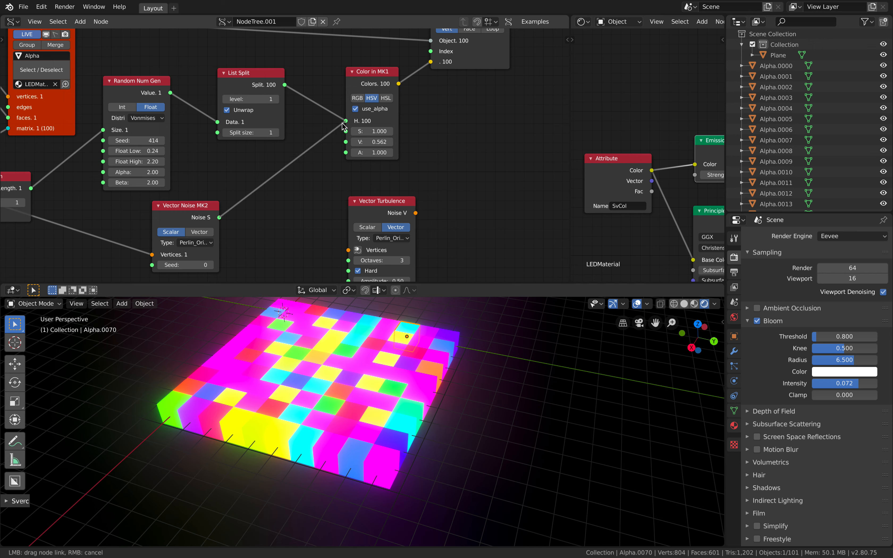
left_click_drag(344, 125, 343, 126)
left_click_drag(253, 73, 243, 65)
key("shift+d")
left_click(268, 154)
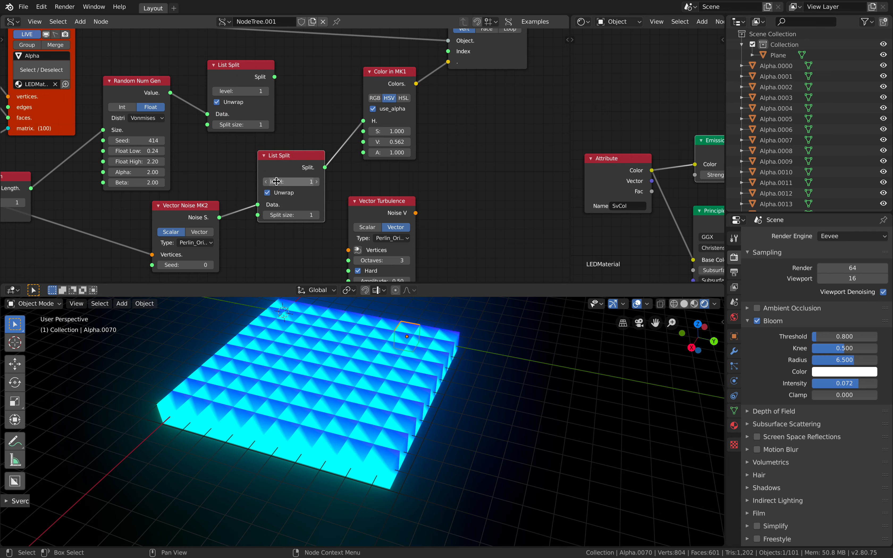
key("Return")
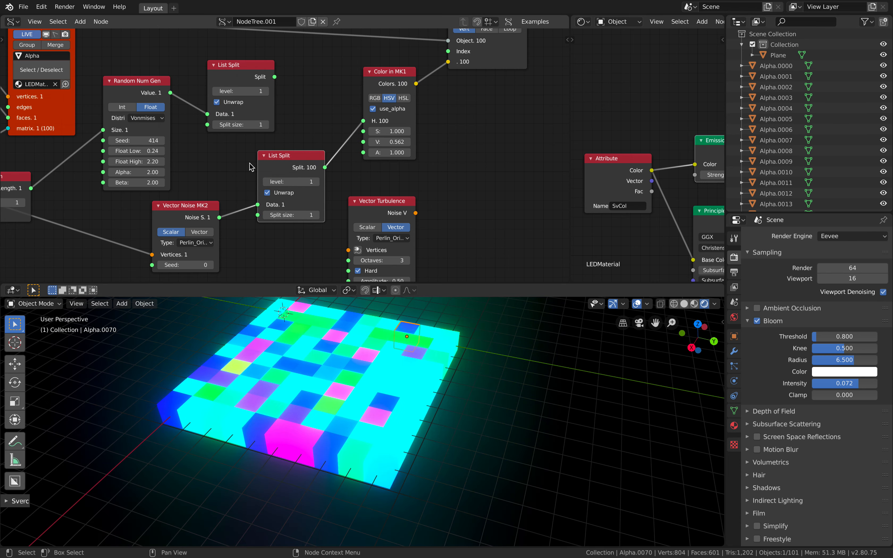
middle_click_drag(229, 256, 251, 240)
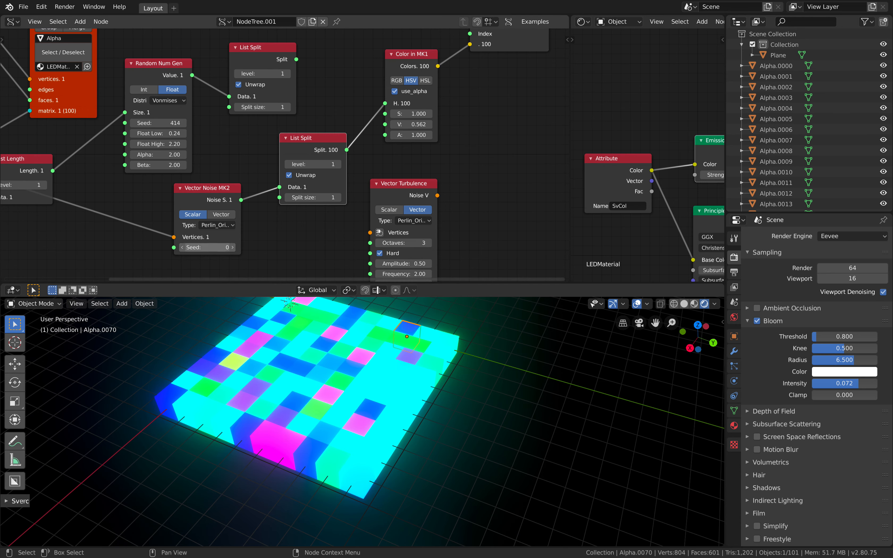
- Set Vector Noise MK2's Seed to 38 and shift the node and its connected List Split away from Color in MK1
left_click_drag(220, 247, 255, 247)
left_click_drag(213, 187, 200, 187)
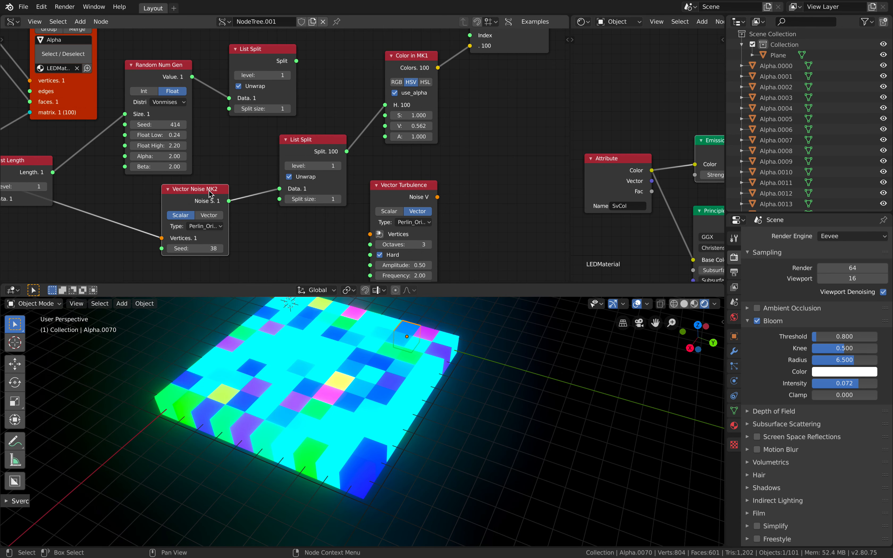
left_click_drag(306, 149, 289, 149)
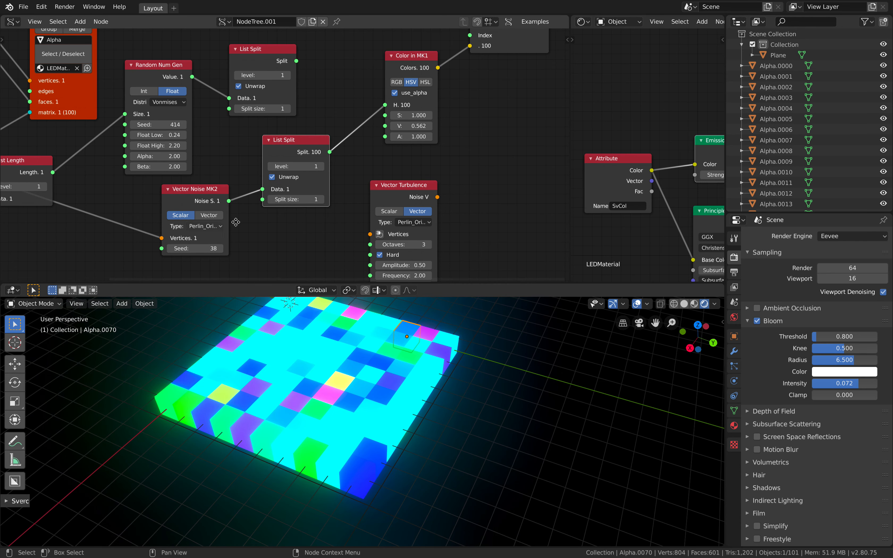
- Insert a Vector Math node on the link between Plane MK2's Vertices output and Vector Noise MK2
middle_click_drag(222, 226, 303, 212)
key("alt+space")
type("vector ma")
key("Return")
left_click(190, 201)
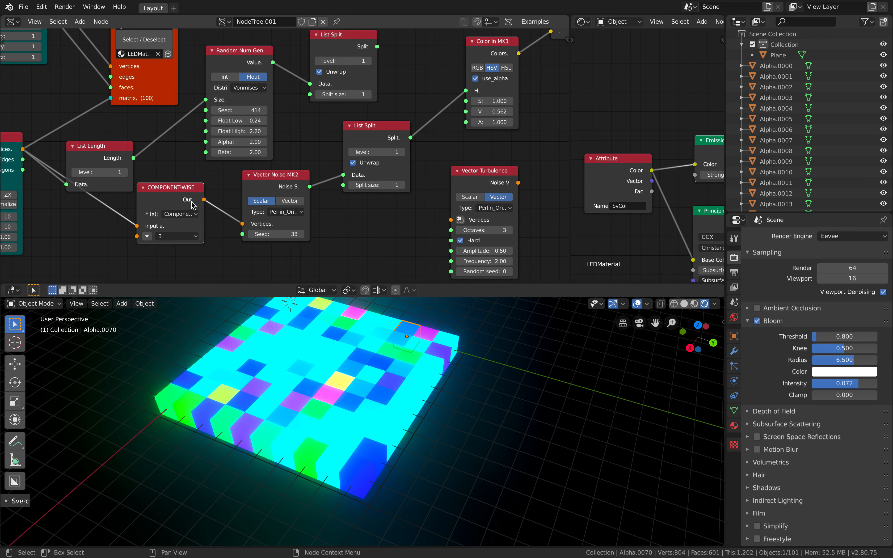
- Change the Vector Math node's function to Multiply 1/Scalar, trying Multiply Scalar first
left_click(180, 214)
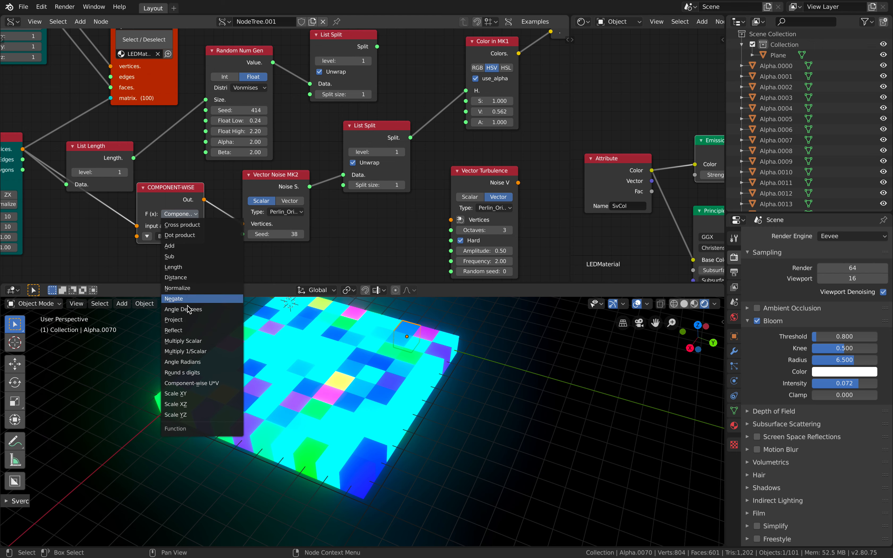
left_click(188, 340)
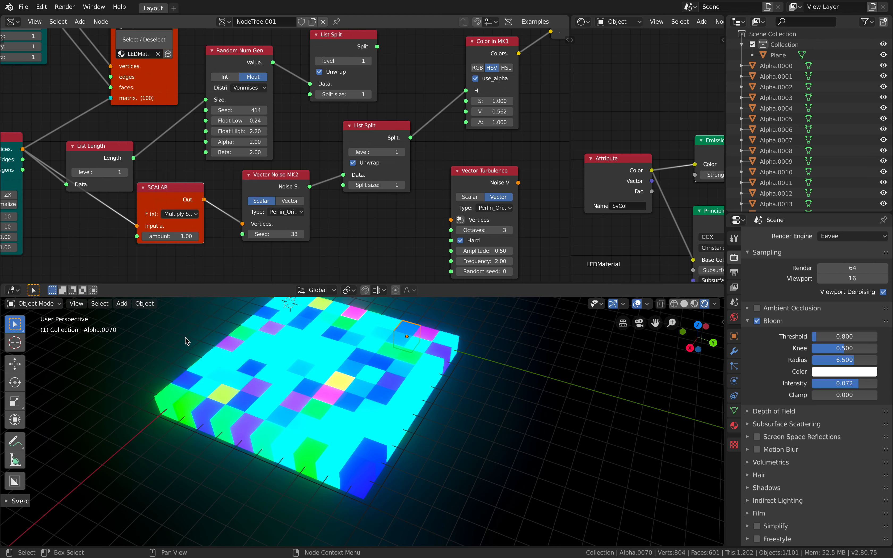
left_click(181, 215)
left_click(194, 351)
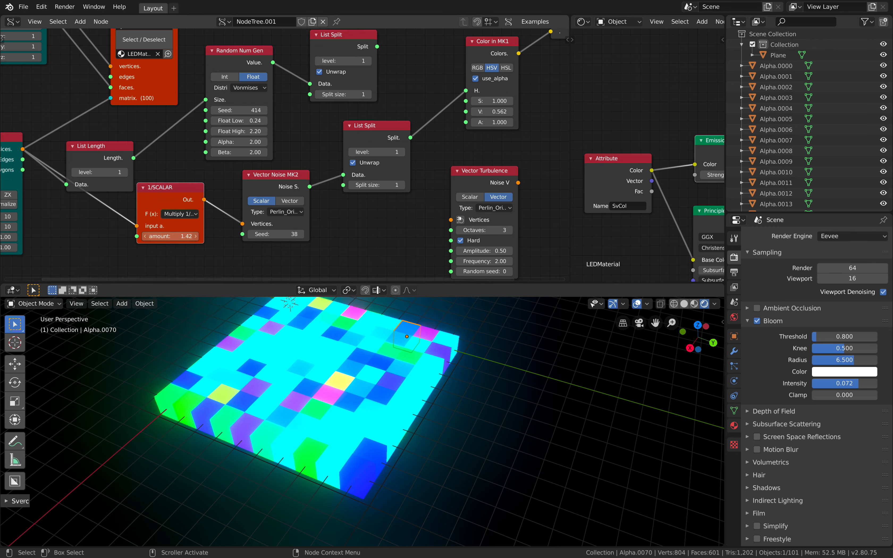
- Set the 1/SCALAR node's amount to 4.54 and save the file
left_click_drag(181, 237, 170, 236)
middle_click_drag(251, 330, 253, 330)
key("Left")
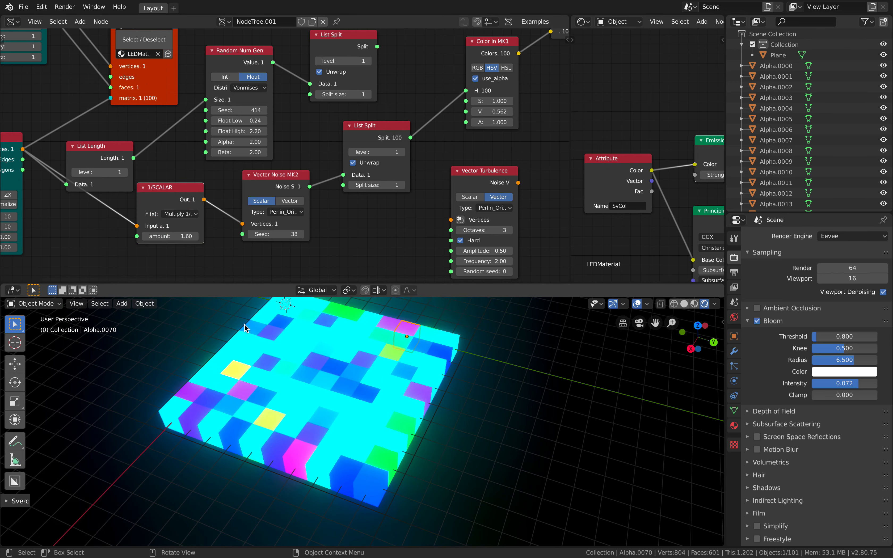
left_click_drag(179, 235, 218, 235)
middle_click_drag(377, 402, 402, 446)
key("ctrl+s")
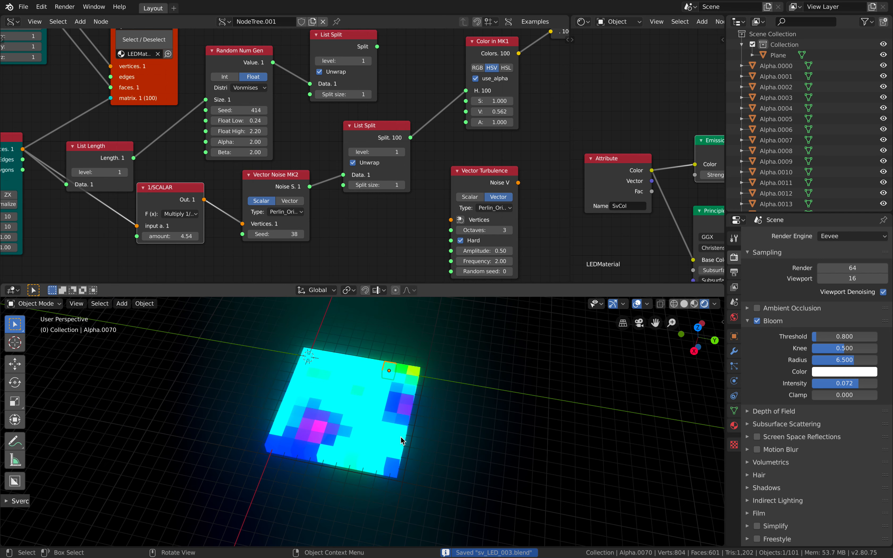
- Delete the large Plane object beneath the LED boxes and save the file
left_click(440, 406)
middle_click_drag(440, 406, 416, 394, "shift")
scroll(418, 393, "down", 2)
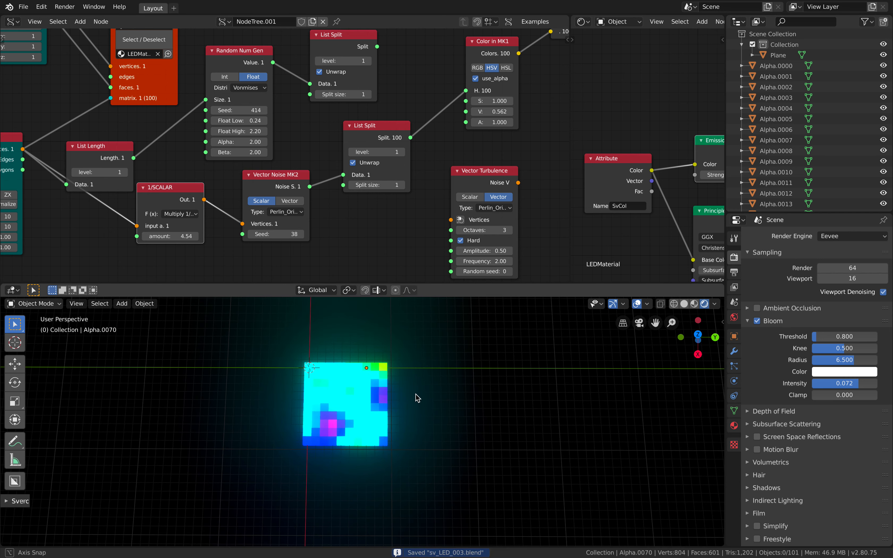
key("a")
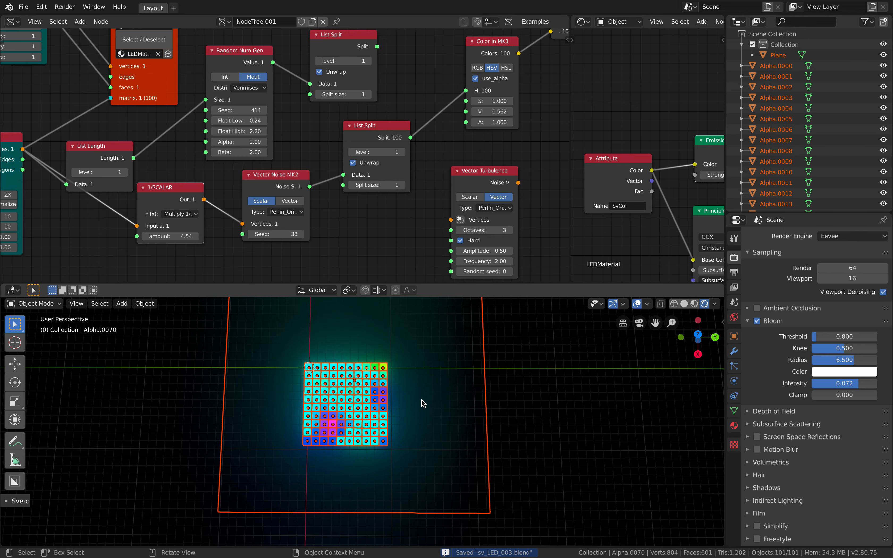
key("alt+a")
left_click(420, 396)
key("x")
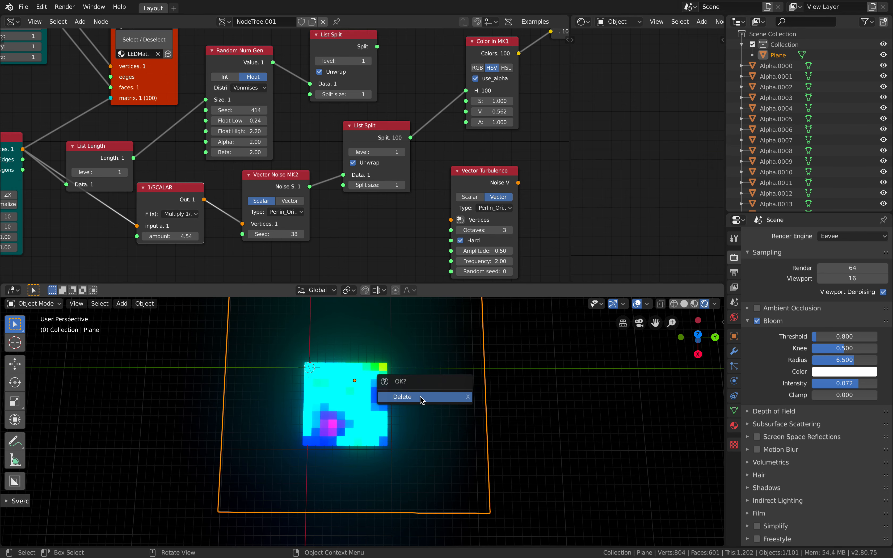
left_click(420, 397)
middle_click_drag(422, 396, 406, 373)
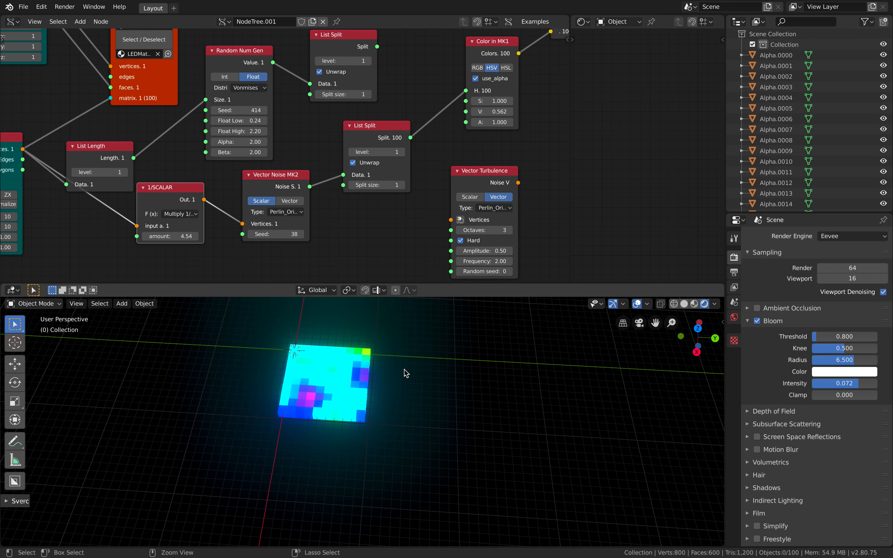
key("ctrl+s")
- Set both N Verts X and N Verts Y on Plane MK2 to 40 and save the file
middle_click_drag(26, 154, 118, 153)
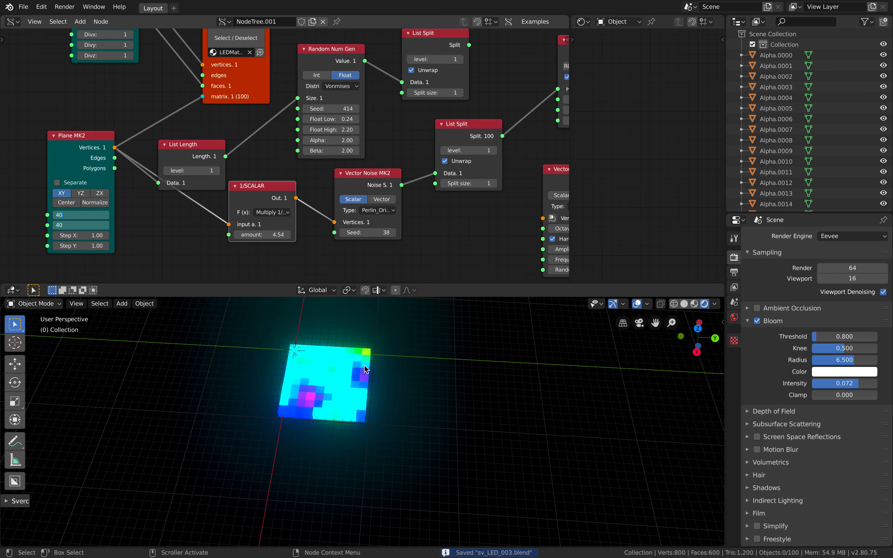
key("Return")
scroll(369, 371, "down", 3)
scroll(378, 372, "up", 2)
scroll(378, 375, "down", 2)
key("ctrl+s")
scroll(322, 247, "up", 1)
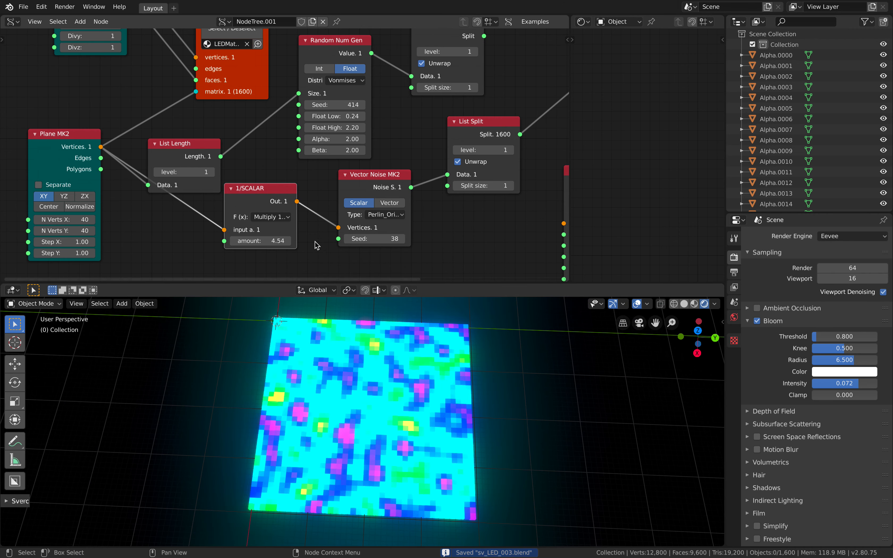
- Widen the Vector Noise MK2 node and set its Seed to 54
middle_click_drag(322, 247, 289, 239)
mouse_move(308, 190)
left_mouse_down()
mouse_move(281, 190)
mouse_move(291, 191)
left_mouse_up()
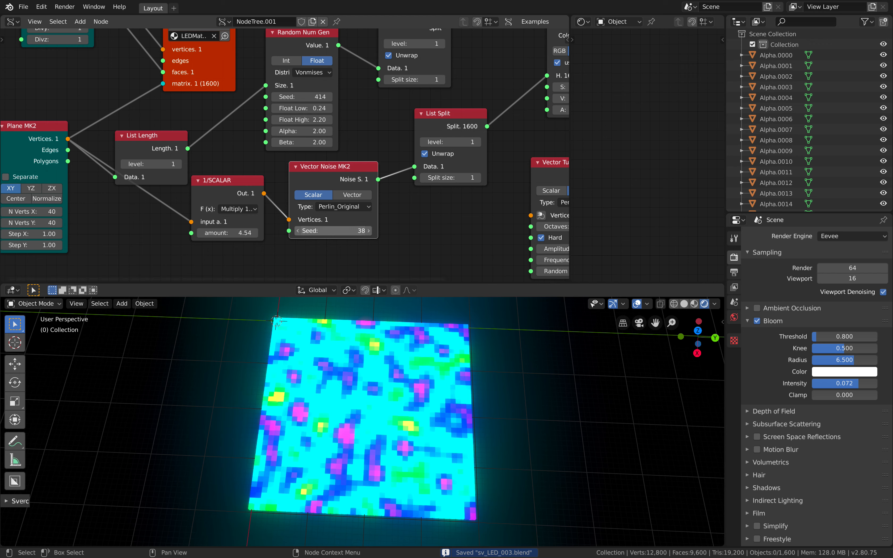
left_click_drag(331, 231, 334, 230)
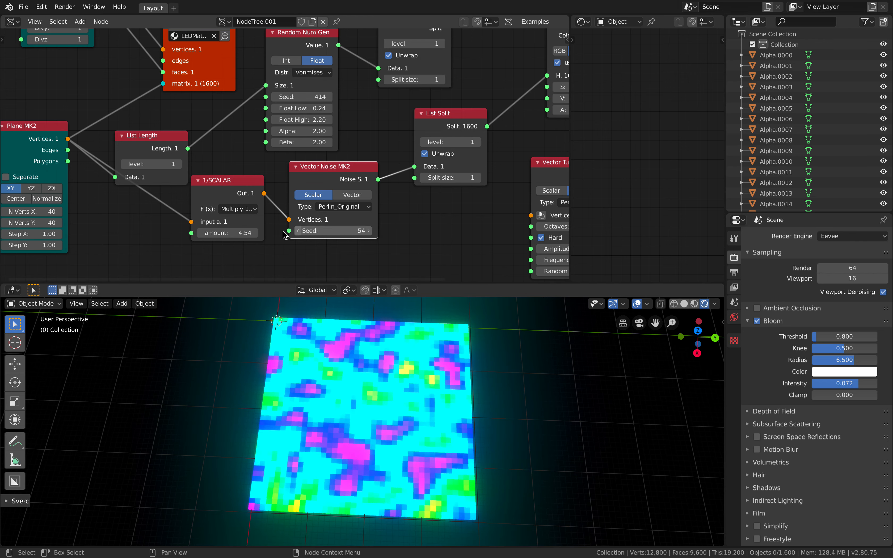
- Set the 1/SCALAR node's amount to 4.78 and widen the Sverchok node editor slightly
mouse_move(227, 232)
left_mouse_down()
mouse_move(238, 232)
mouse_move(214, 233)
mouse_move(236, 233)
left_mouse_up()
mouse_move(890, 43)
left_mouse_down()
mouse_move(889, 231)
mouse_move(889, 37)
left_mouse_up()
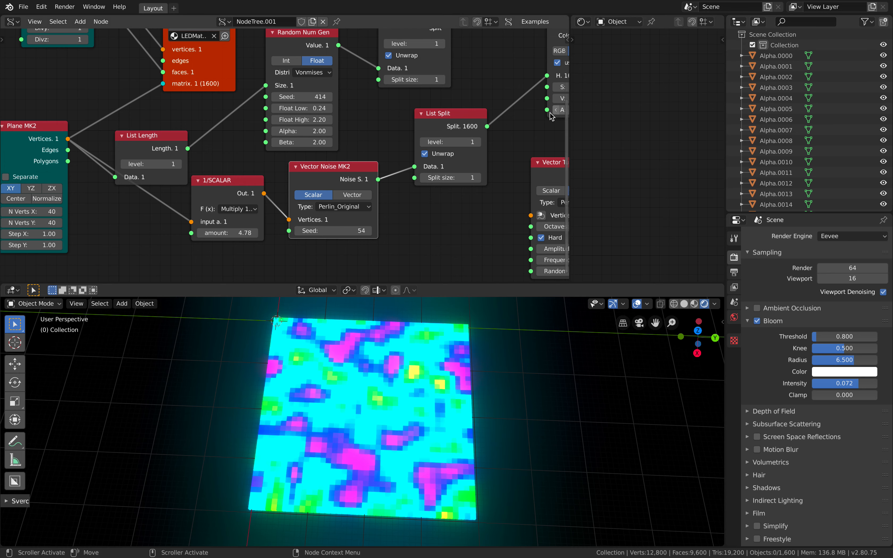
middle_click_drag(551, 113, 502, 121)
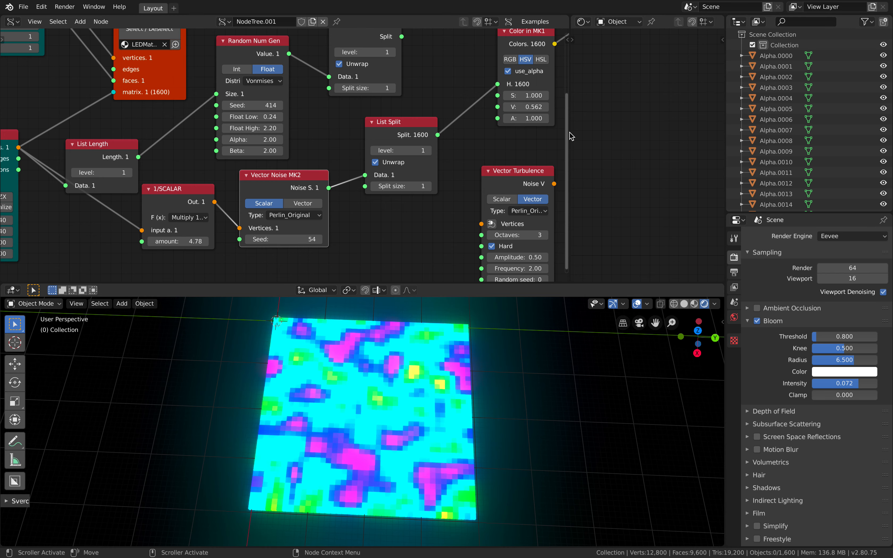
middle_click_drag(571, 132, 495, 140)
mouse_move(429, 412)
middle_mouse_down()
mouse_move(419, 381)
mouse_move(419, 402)
middle_mouse_up()
middle_click_drag(393, 237, 353, 221)
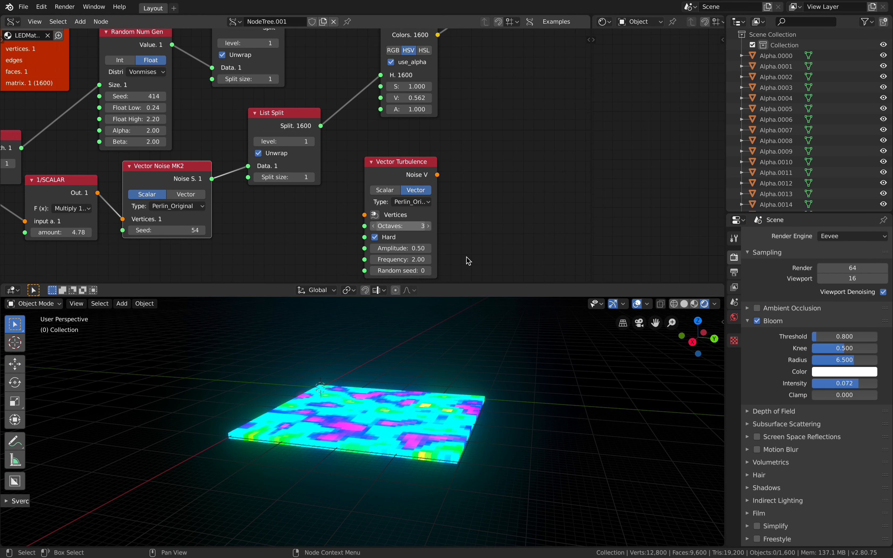
- Switch the 3D viewport to Solid shading with Cavity enabled and Color set to Vertex
left_click(684, 304)
middle_click_drag(555, 376, 557, 379)
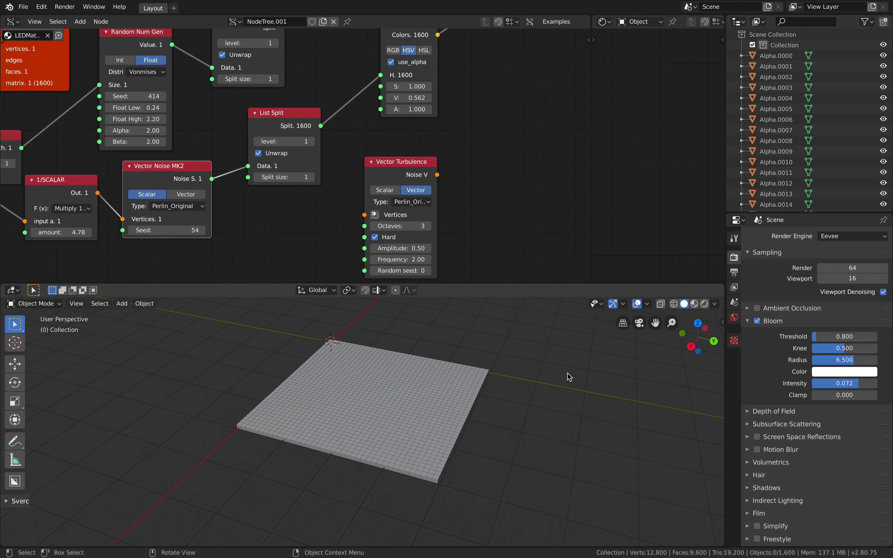
left_click(714, 304)
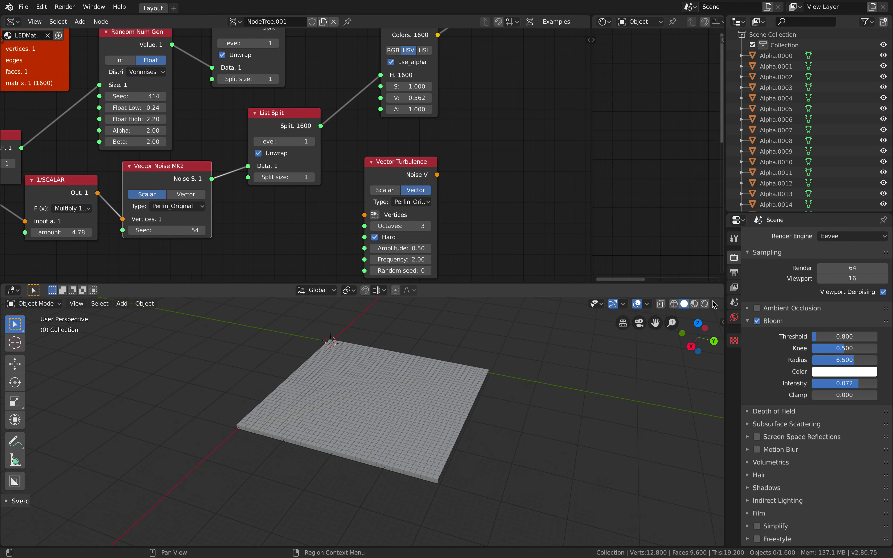
left_click(714, 304)
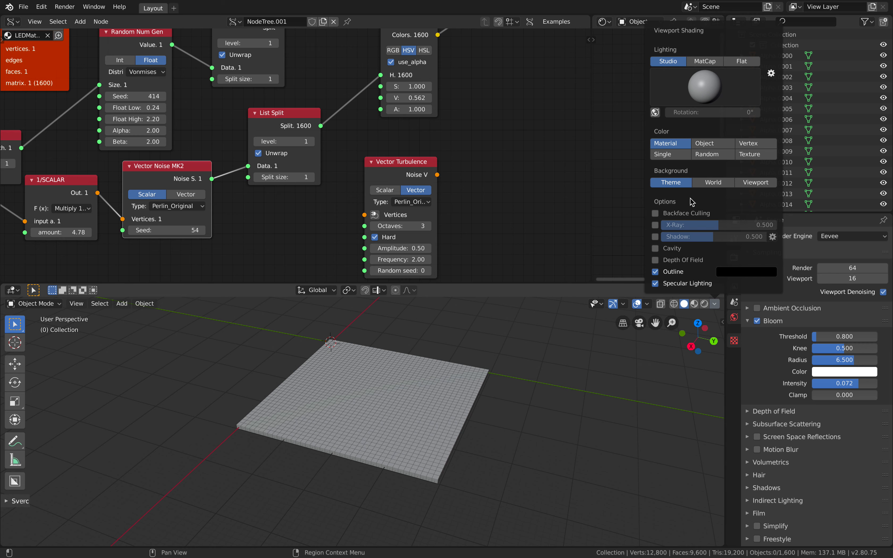
left_click(660, 249)
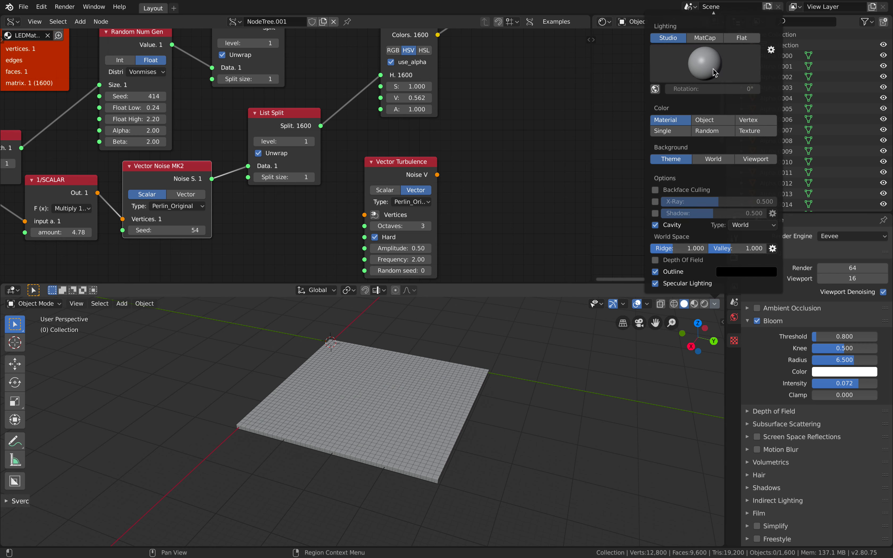
left_click(748, 132)
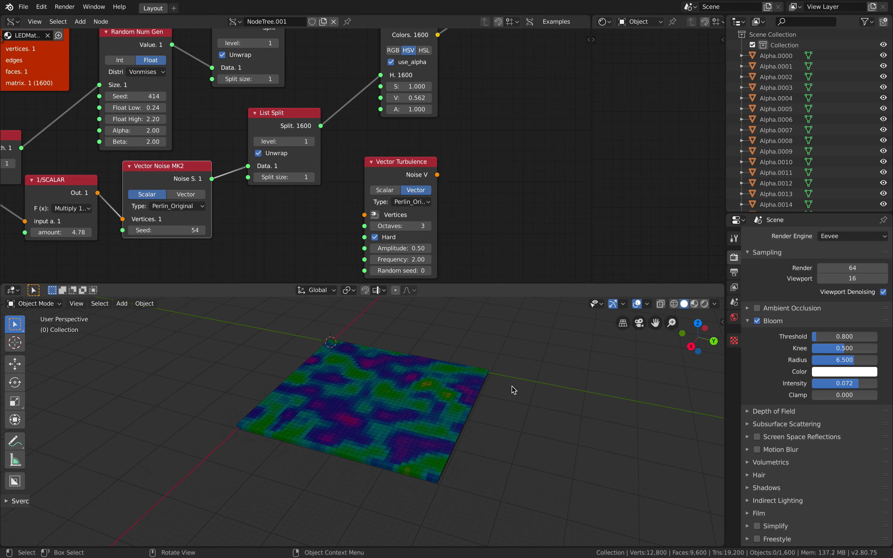
- Use MatCap lighting with Shadow enabled for the viewport's Solid shading and save the file
scroll(515, 385, "up", 5)
middle_click_drag(512, 376, 520, 382)
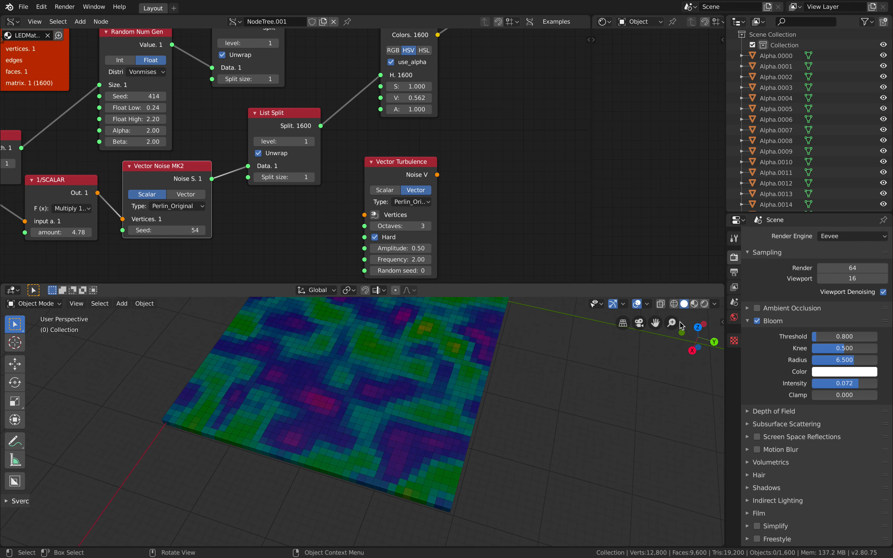
left_click(716, 305)
left_click(703, 51)
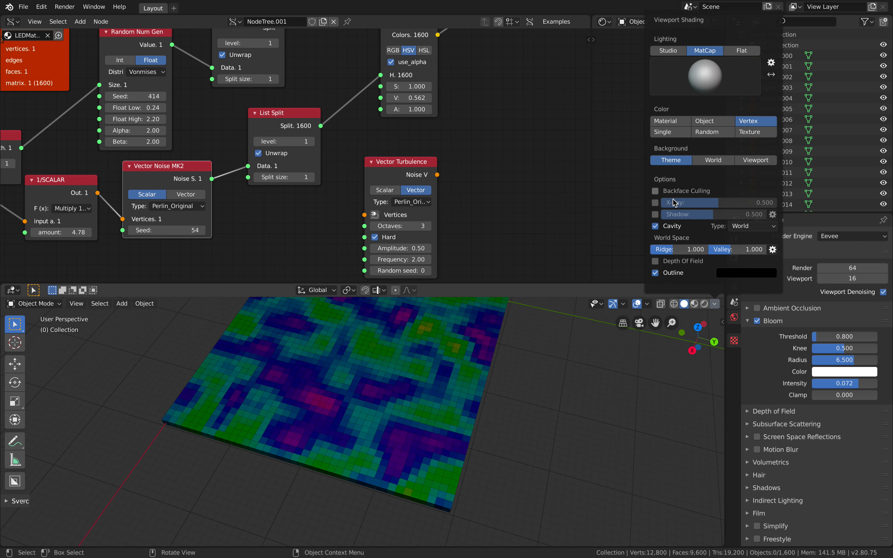
left_click(658, 224)
left_click(658, 223)
left_click(655, 215)
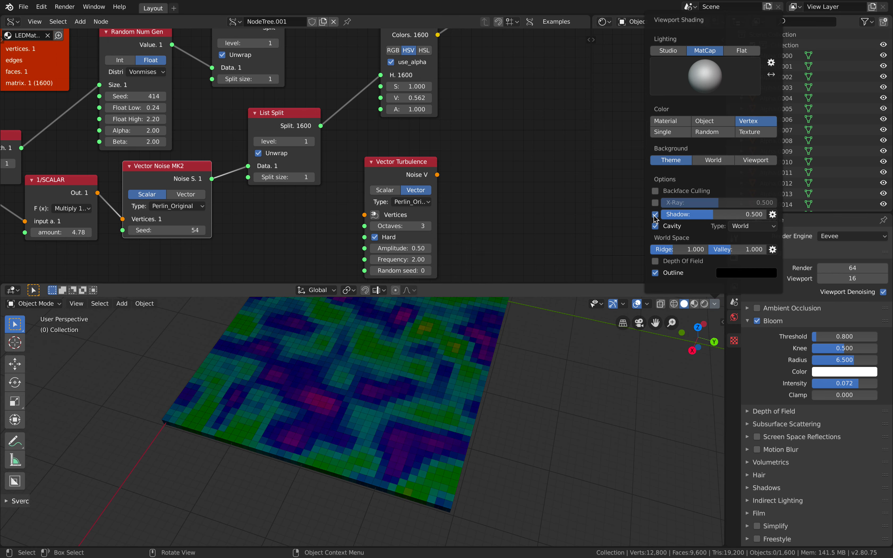
mouse_move(443, 379)
middle_mouse_down()
mouse_move(456, 354)
mouse_move(475, 354)
mouse_move(458, 371)
middle_mouse_up()
key("ctrl+s")
scroll(467, 362, "up", 5)
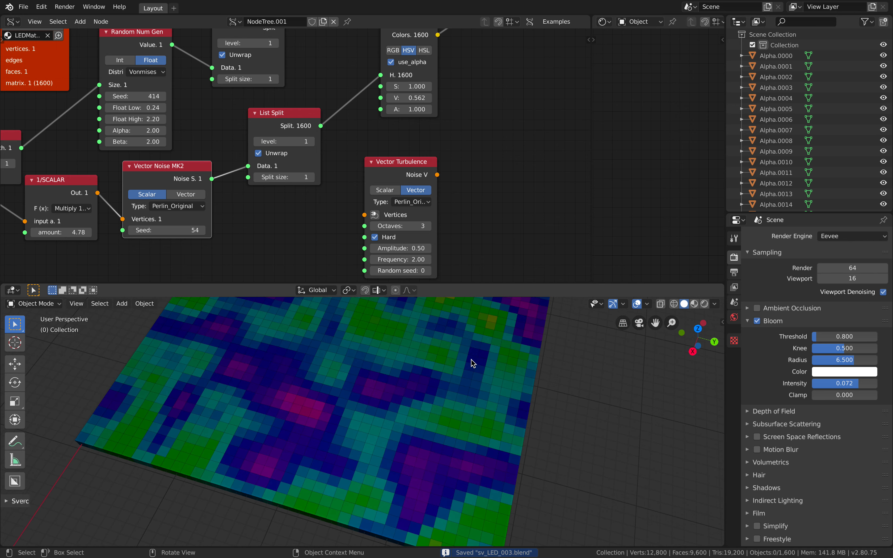
- Enlarge the 3D viewport by reducing the height of the node editors
left_click_drag(495, 284, 493, 199)
scroll(431, 318, "down", 4)
middle_click_drag(423, 321, 325, 219)
scroll(267, 160, "down", 2)
middle_click_drag(267, 160, 281, 140)
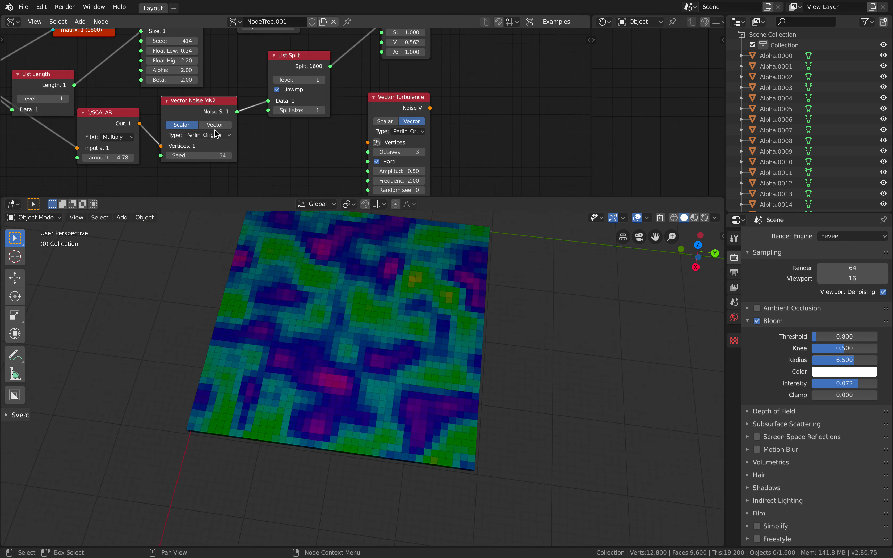
- Try the Voronoi_F1, Voronoi_F4 and Voronoi_Crackle noise types on Vector Noise MK2
left_click(212, 135)
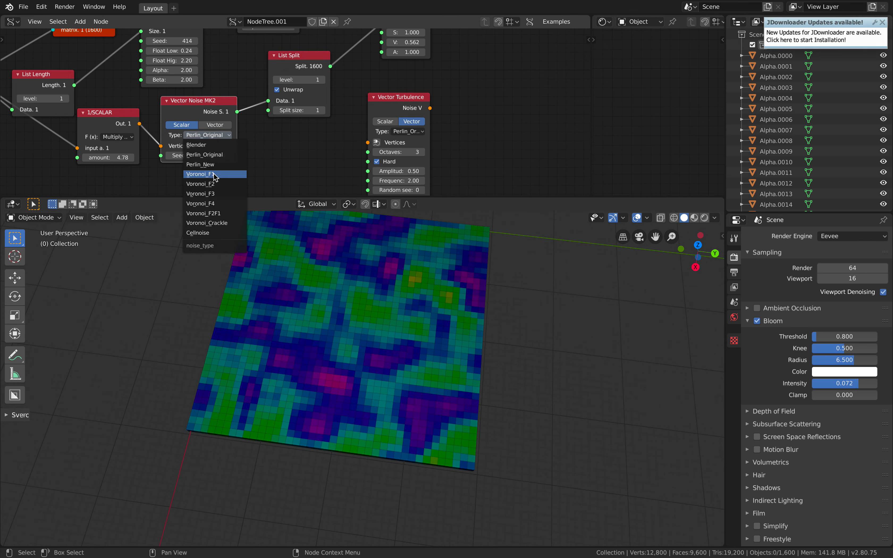
left_click(214, 174)
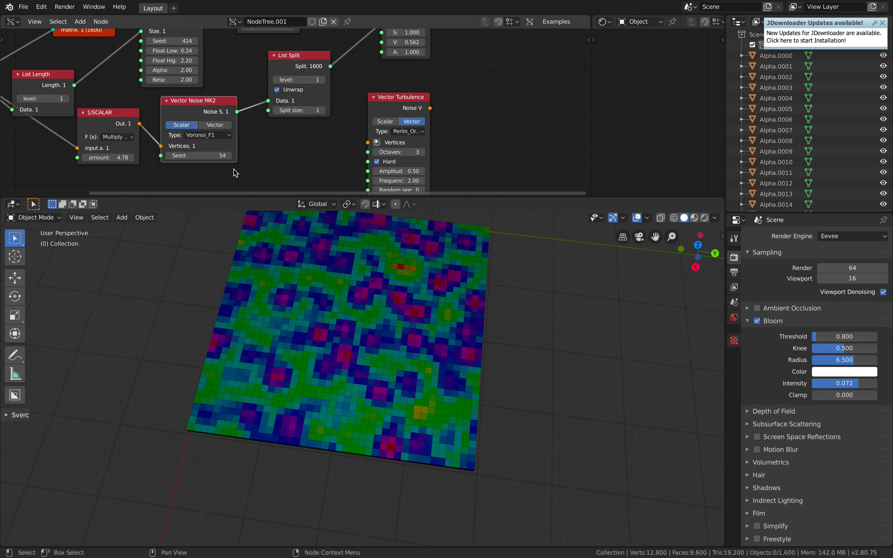
left_click(217, 136)
left_click(201, 203)
left_click(216, 135)
middle_click_drag(373, 299, 362, 294)
middle_click_drag(408, 315, 417, 308)
- Set Vector Noise MK2's type to Cellnoise with Seed 116, saving the file before changing the seed
left_click(222, 135)
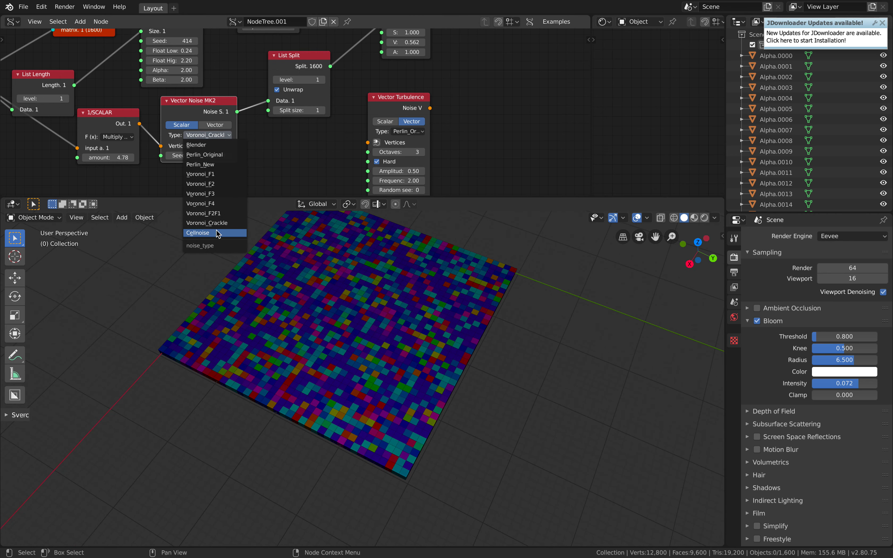
middle_click_drag(386, 290, 395, 291)
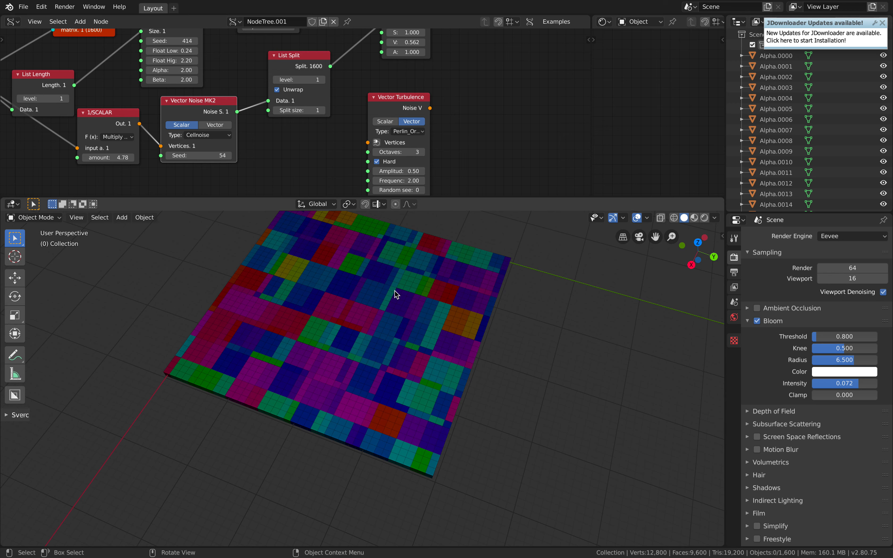
key("ctrl+s")
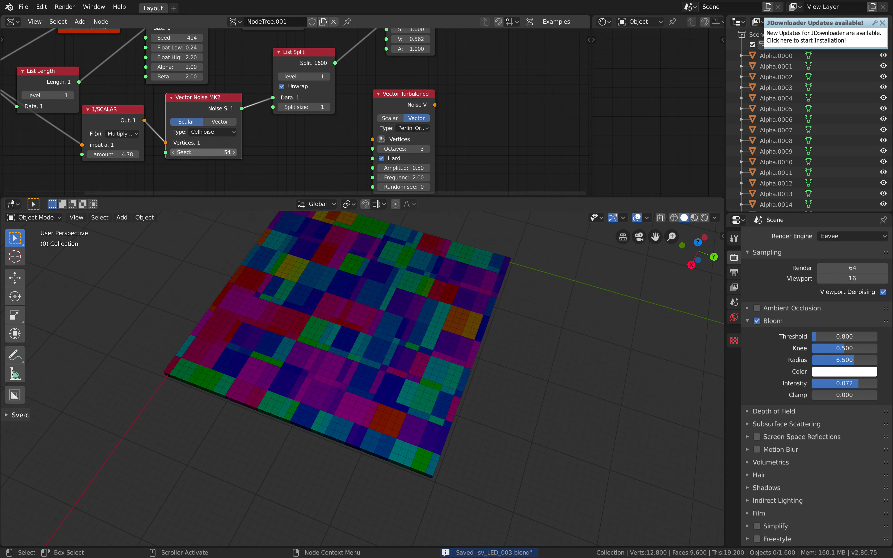
left_click_drag(214, 151, 236, 152)
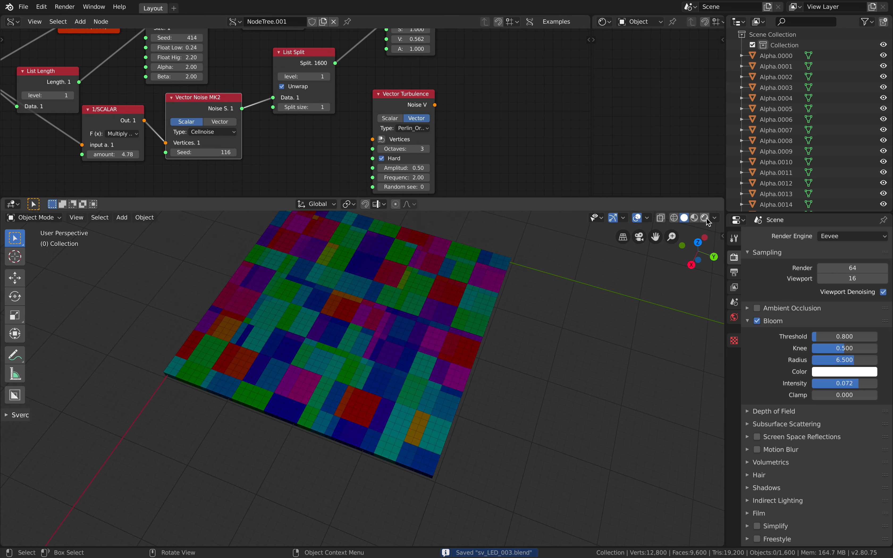
- Switch the viewport to Rendered shading, set Vector Noise MK2's Seed to 190 and save the file
left_click(704, 218)
middle_click_drag(521, 259, 406, 232)
left_click_drag(211, 152, 237, 152)
middle_click_drag(319, 175, 280, 170)
scroll(281, 171, "down", 1)
key("ctrl+s")
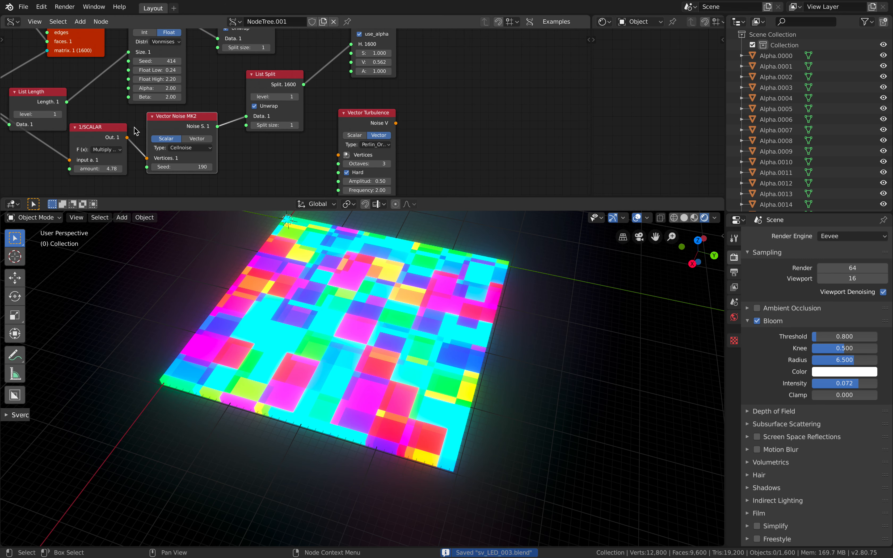
- Feed the 1/SCALAR output into Vector Turbulence's Vertices input and switch Vector Turbulence to Scalar output
middle_click_drag(128, 138, 145, 133)
left_click_drag(145, 133, 357, 153)
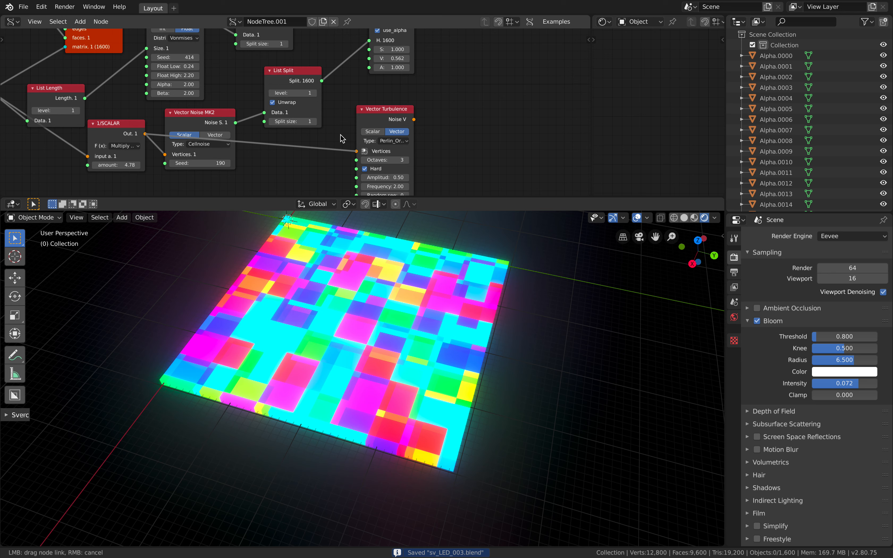
middle_click_drag(341, 135, 274, 138)
left_click_drag(331, 115, 324, 118)
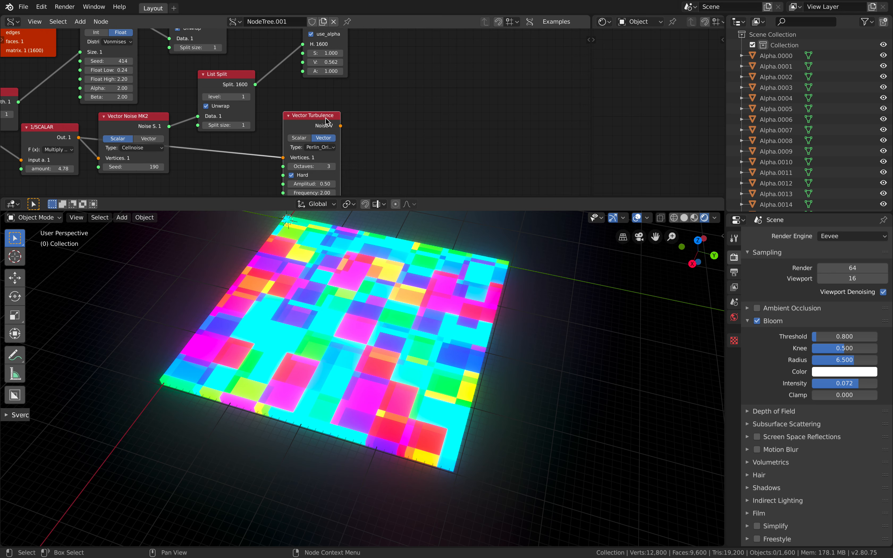
left_click(299, 138)
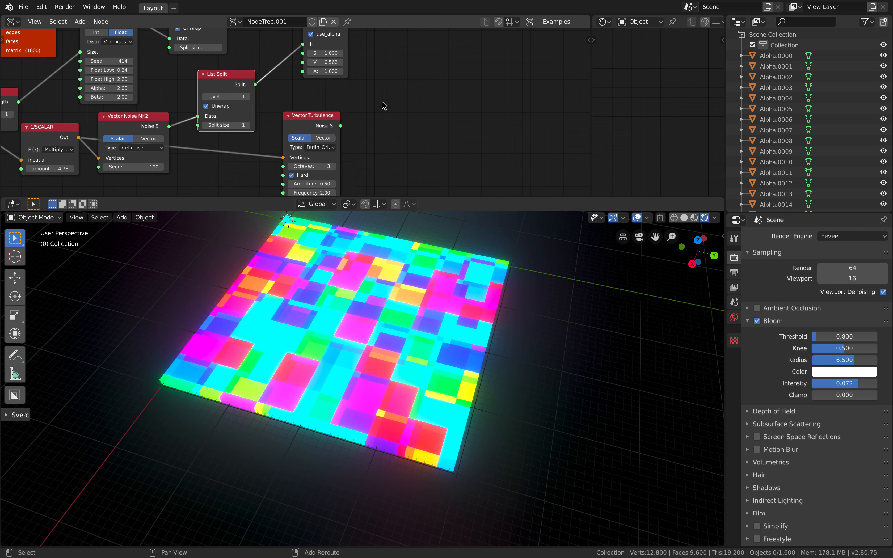
- Duplicate the List Split node beside Vector Turbulence and connect the turbulence's scalar noise to its Data input
left_click(362, 119)
left_click_drag(341, 126, 352, 150)
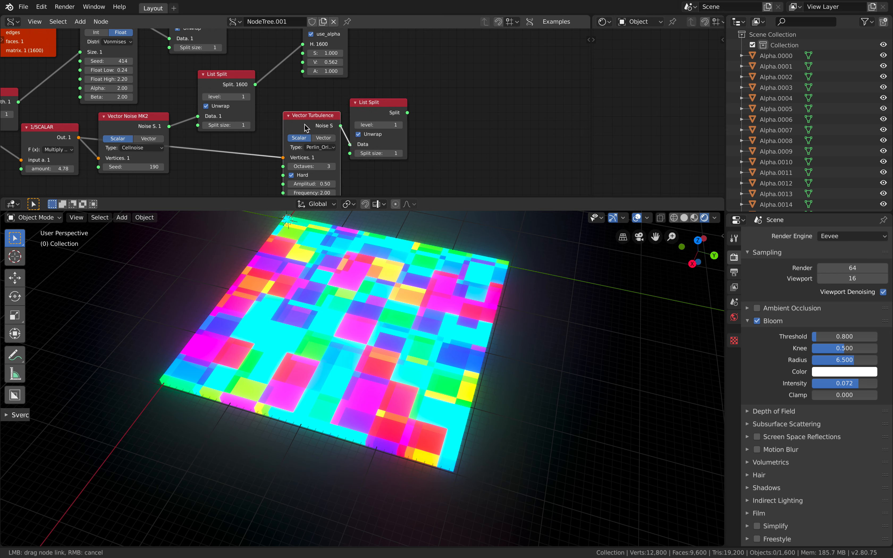
left_click_drag(408, 109, 409, 110)
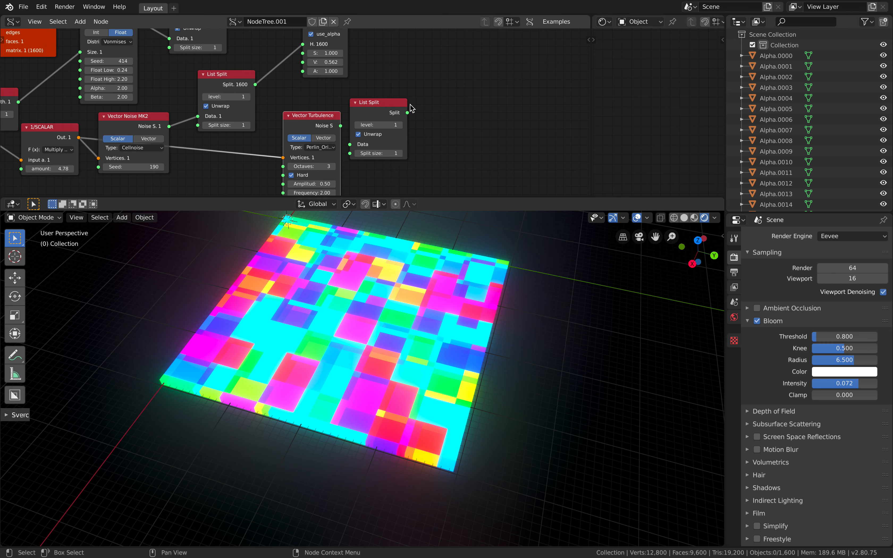
middle_click_drag(416, 108, 412, 123)
left_click_drag(334, 142, 346, 166)
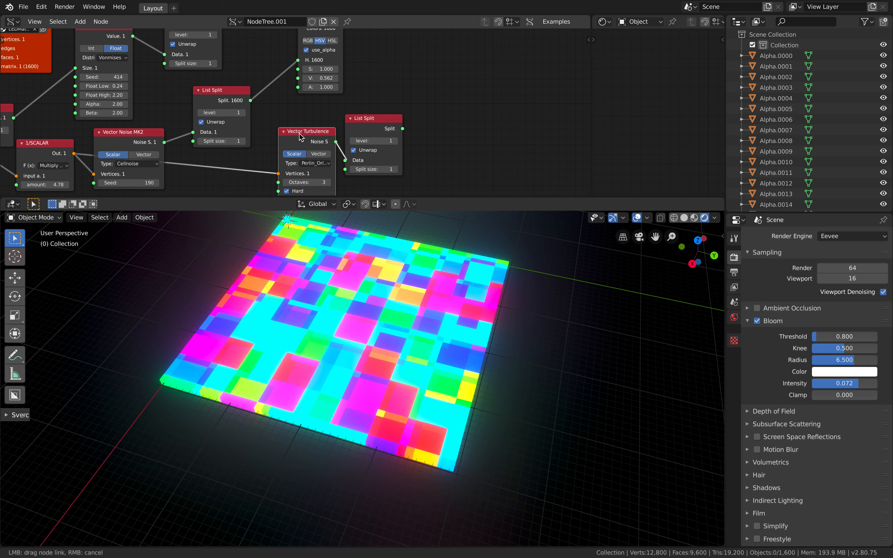
left_click_drag(300, 136, 344, 162)
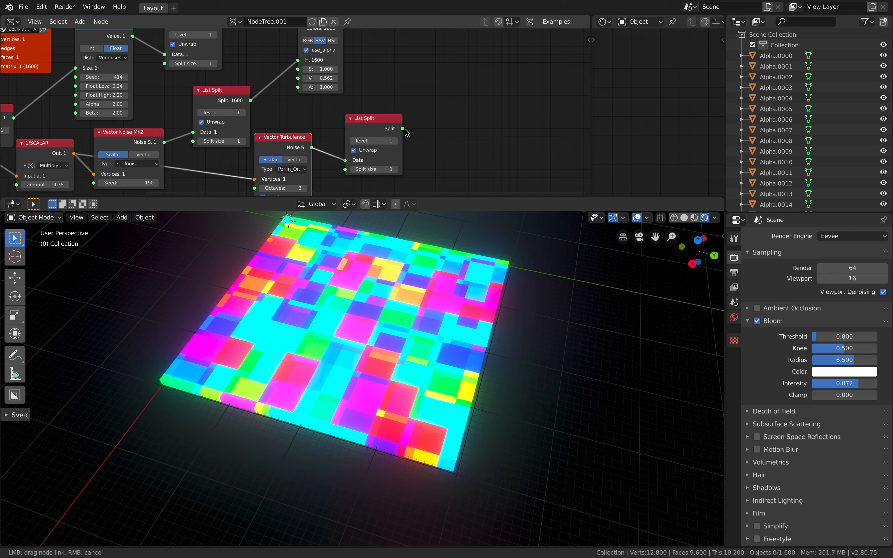
- Connect the duplicated List Split's output to the H input of Color in MK1, replacing the cell noise link
left_click_drag(403, 129, 305, 62)
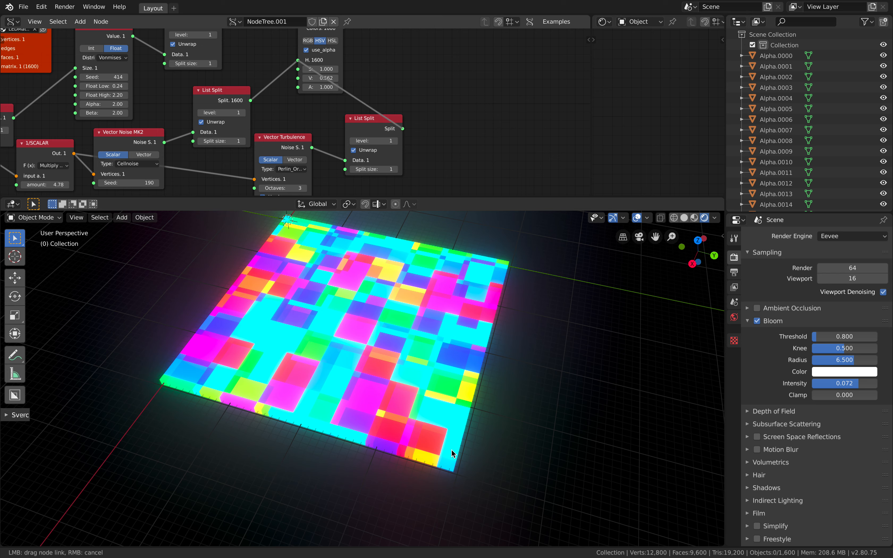
left_click_drag(304, 63, 298, 60)
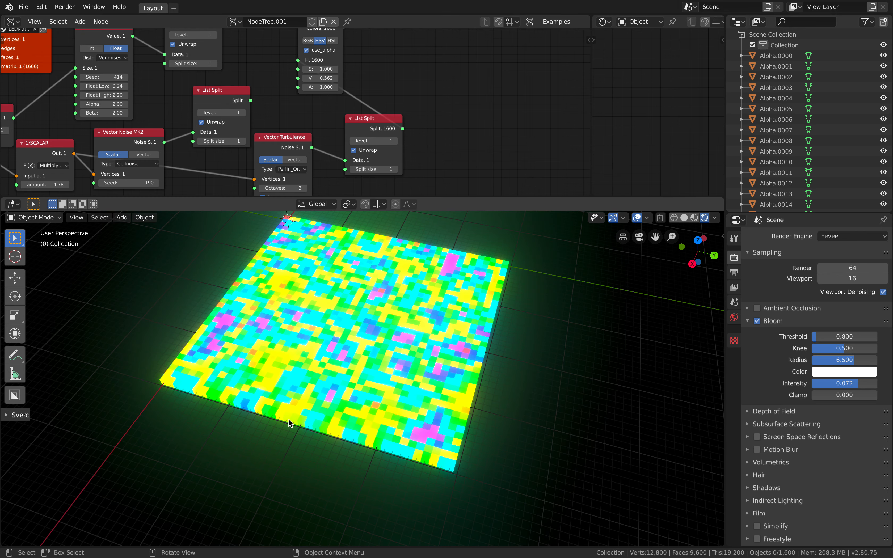
middle_click_drag(329, 329, 347, 329)
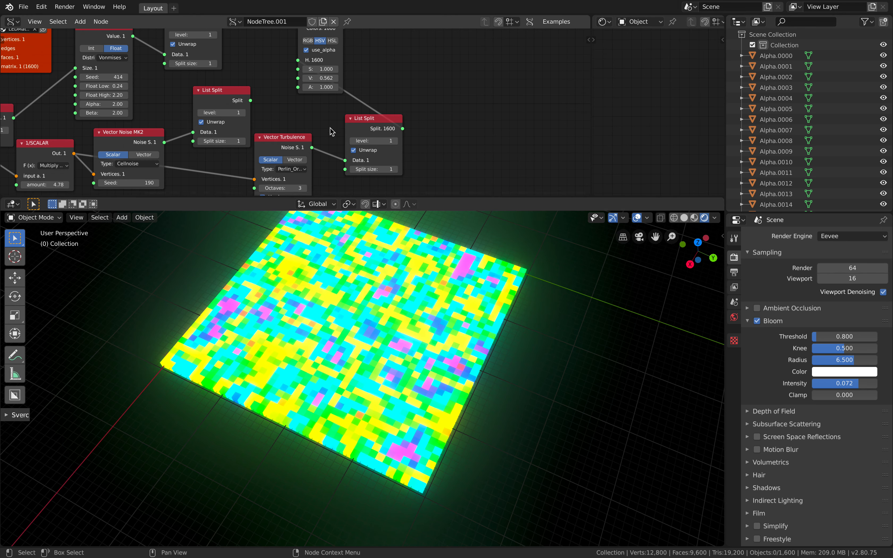
- Set Vector Turbulence's Amplitude to 0.84 and save the file
middle_click_drag(326, 125, 324, 84)
left_click(303, 165)
left_click(304, 166)
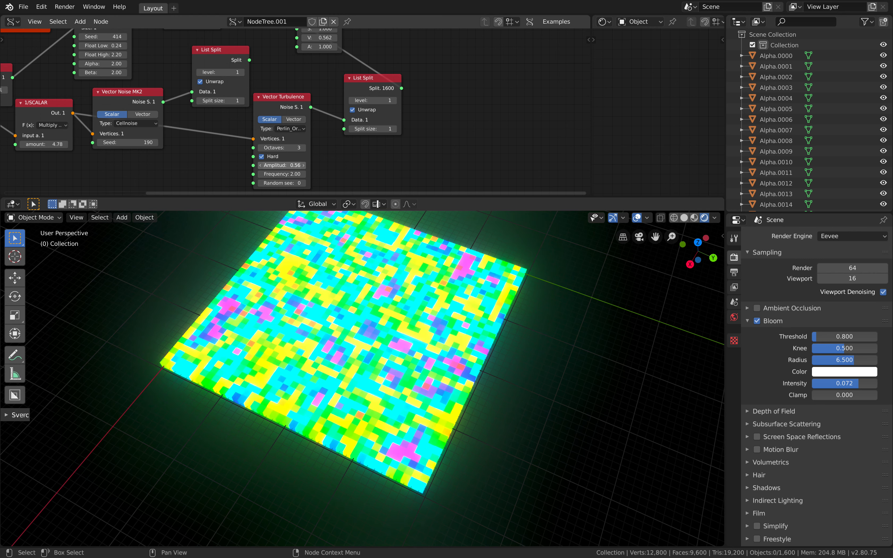
mouse_move(282, 165)
left_mouse_down()
mouse_move(311, 165)
mouse_move(278, 165)
mouse_move(292, 165)
left_mouse_up()
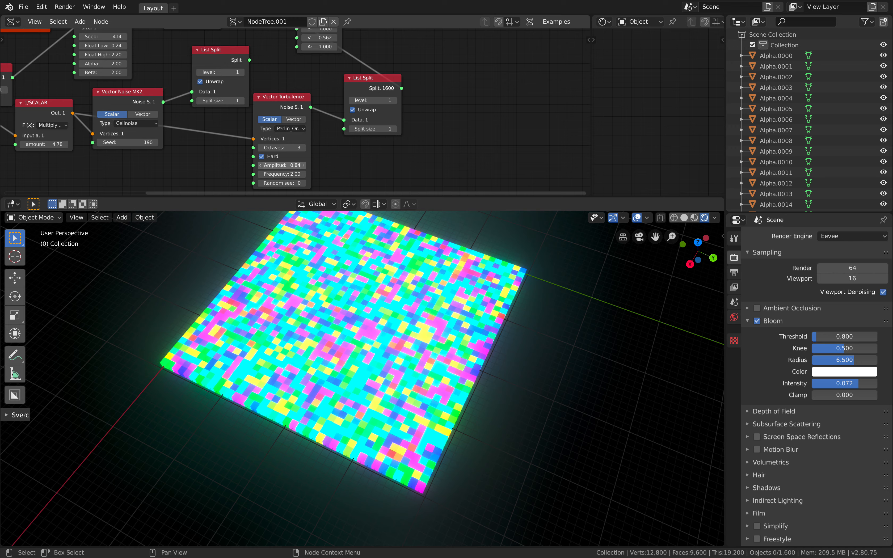
mouse_move(366, 362)
middle_mouse_down()
mouse_move(387, 317)
mouse_move(362, 343)
middle_mouse_up()
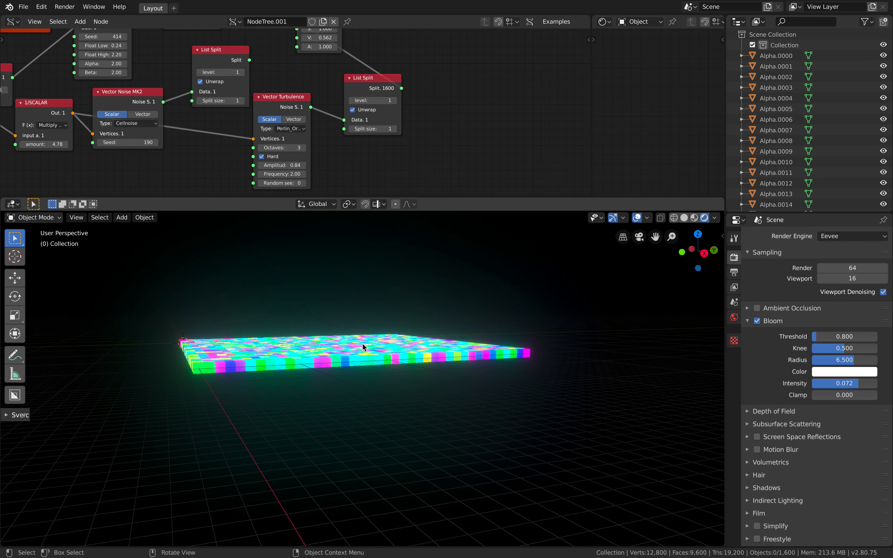
key("ctrl+s")
- Move the Plane MK2 node farther left, away from the List Length and 1/SCALAR nodes
scroll(332, 163, "down", 3)
middle_click_drag(275, 144, 334, 141)
middle_click_drag(121, 130, 200, 133)
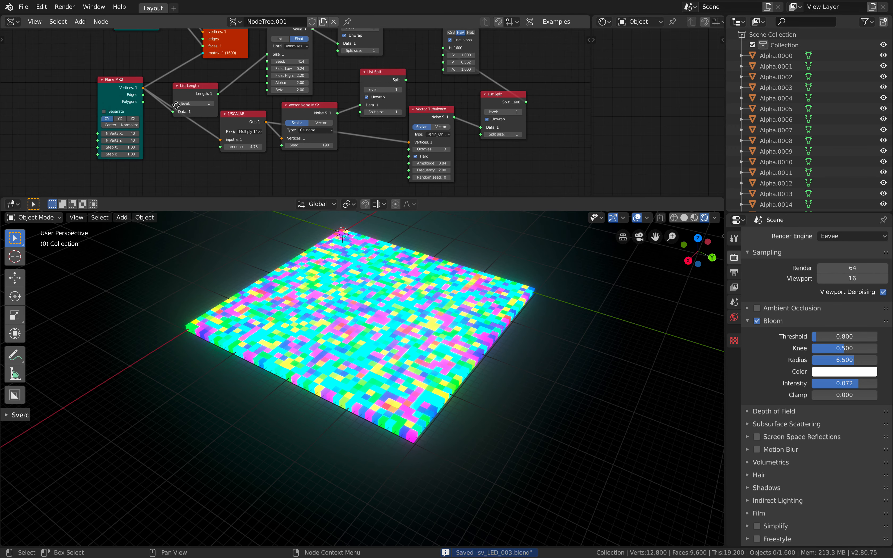
middle_click_drag(119, 95, 217, 108)
left_click_drag(212, 100, 151, 93)
middle_click_drag(167, 93, 163, 127)
left_click_drag(163, 127, 113, 133)
middle_click_drag(123, 123, 136, 155)
- Save the project as a new version named sv_LED_004.blend
left_click(23, 7)
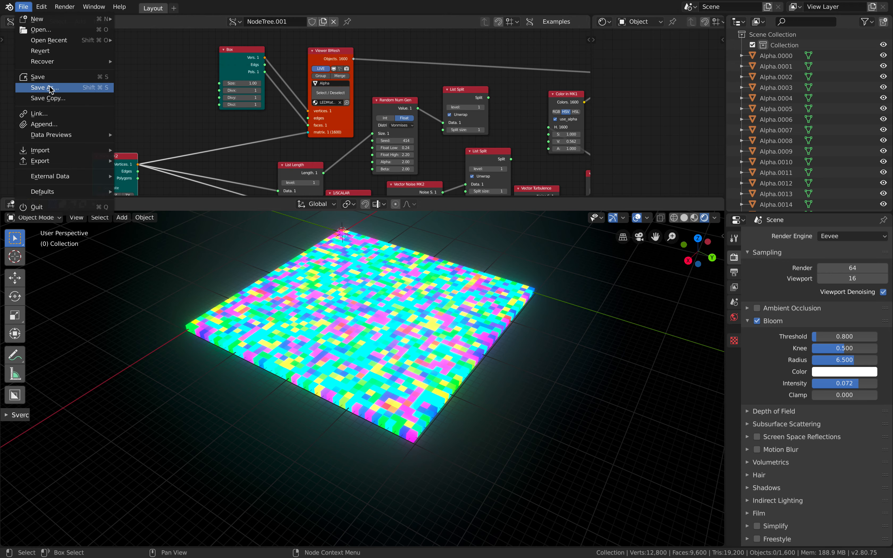
left_click(39, 88)
left_click(838, 36)
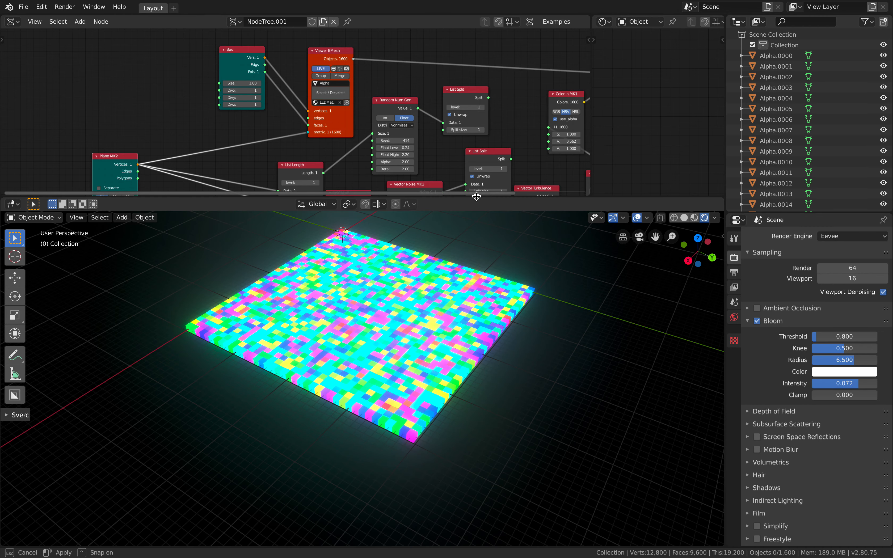
- Make the node editors taller and shift the Plane MK2 node slightly upward
left_click_drag(479, 197, 476, 268)
scroll(192, 157, "up", 2)
scroll(193, 157, "up", 2)
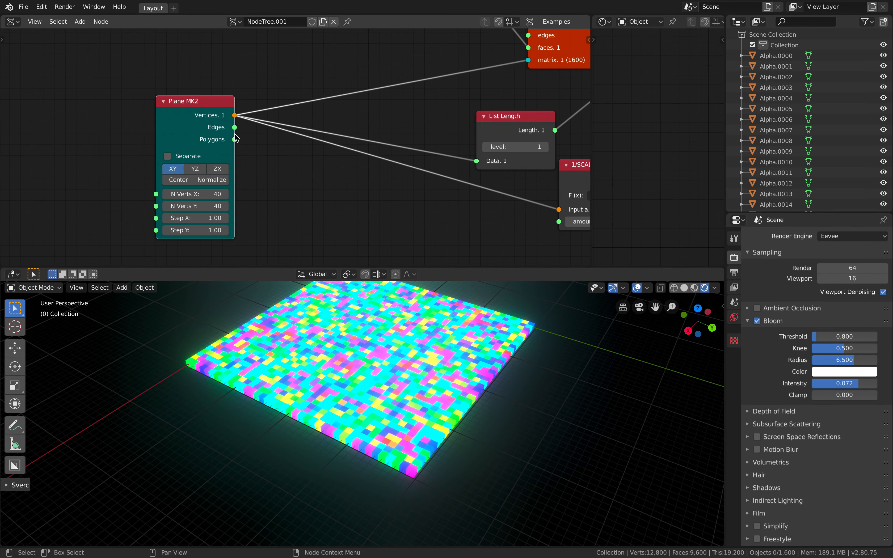
left_click_drag(187, 110, 211, 110)
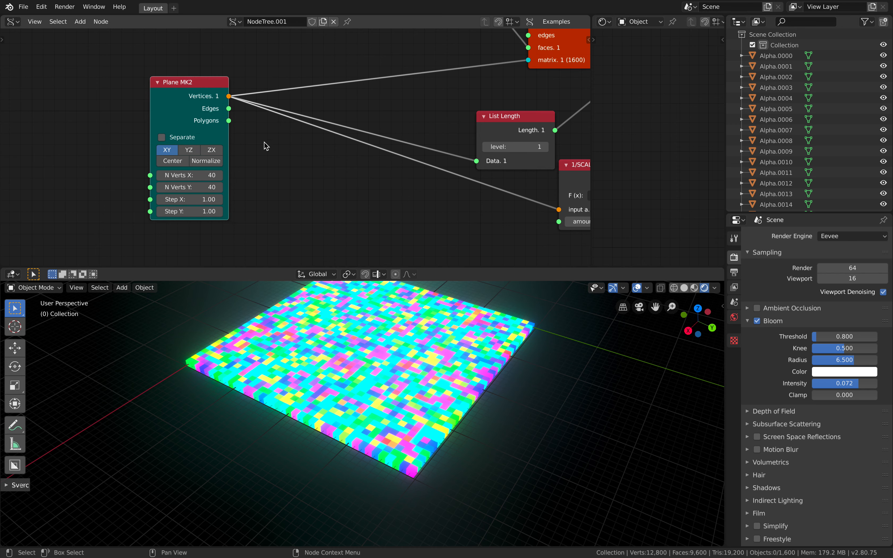
middle_click_drag(270, 164, 239, 164)
key("alt+space")
type("vector p")
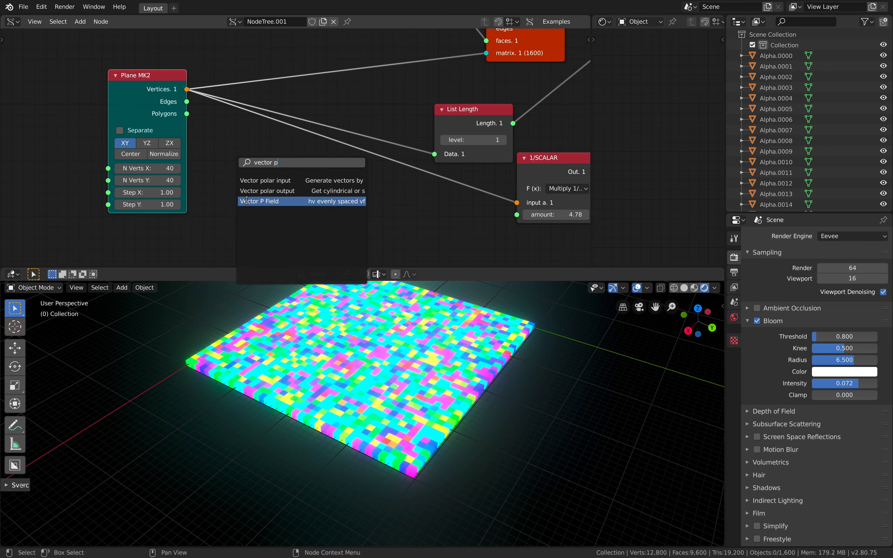
- Widen the shader editor and select one of the LED boxes to display the LEDMaterial nodes
mouse_move(348, 351)
middle_mouse_down()
mouse_move(354, 345)
mouse_move(356, 355)
middle_mouse_up()
scroll(578, 88, "down", 2)
middle_click_drag(578, 88, 487, 103)
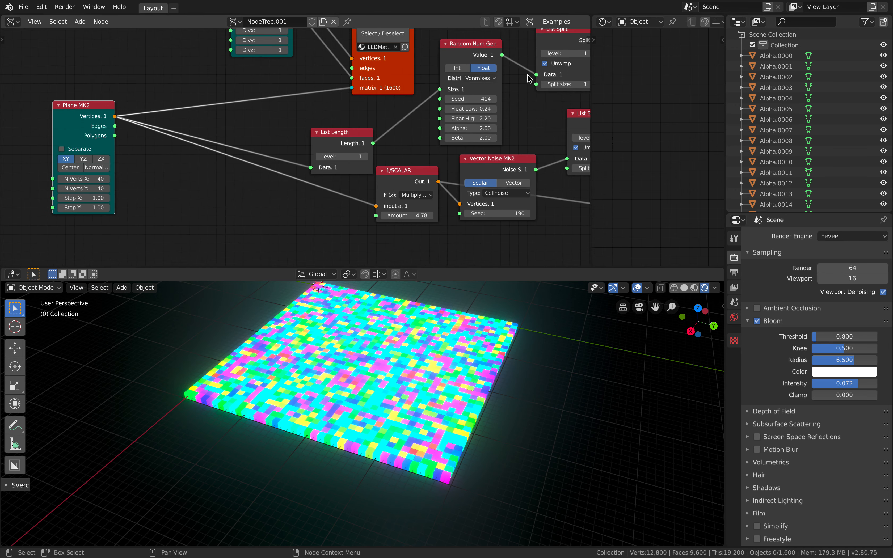
left_click_drag(592, 55, 369, 55)
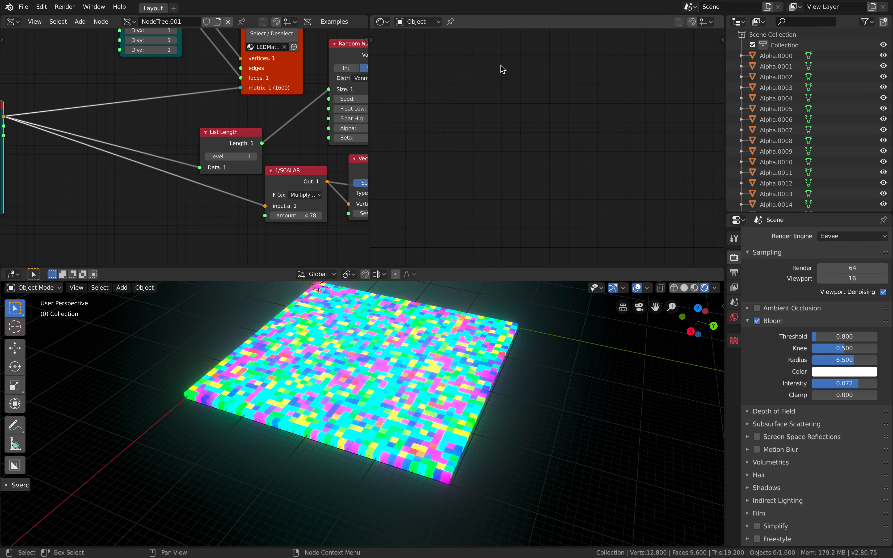
left_click(444, 398)
- Rearrange the LEDMaterial nodes compactly, with Emission above Principled BSDF and Material Output to their right
middle_click_drag(501, 172, 465, 119)
left_click_drag(466, 119, 441, 113)
left_click_drag(518, 111, 498, 83)
left_click_drag(527, 159, 506, 128)
middle_click_drag(506, 128, 479, 168)
scroll(482, 165, "up", 3)
left_click_drag(599, 126, 554, 117)
left_click_drag(523, 155, 511, 148)
- Try Eevee's Ambient Occlusion setting on the LED grid and save the file
middle_click_drag(438, 360, 419, 369)
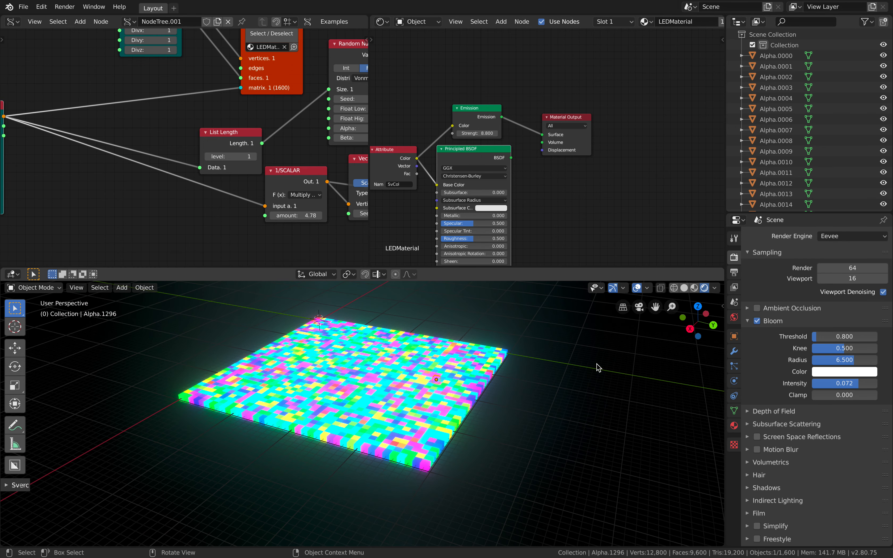
middle_click_drag(648, 369, 645, 383)
left_click(757, 308)
middle_click_drag(530, 379, 538, 371)
key("ctrl+s")
- Widen the Sverchok node editor and set Plane MK2's N Verts X and N Verts Y to 20
scroll(189, 182, "down", 1)
middle_click_drag(189, 181, 252, 179)
left_click_drag(370, 118, 492, 118)
middle_click_drag(285, 139, 228, 138)
middle_click_drag(141, 169, 239, 154)
scroll(240, 154, "up", 2)
middle_click_drag(168, 174, 245, 167)
scroll(243, 165, "up", 3)
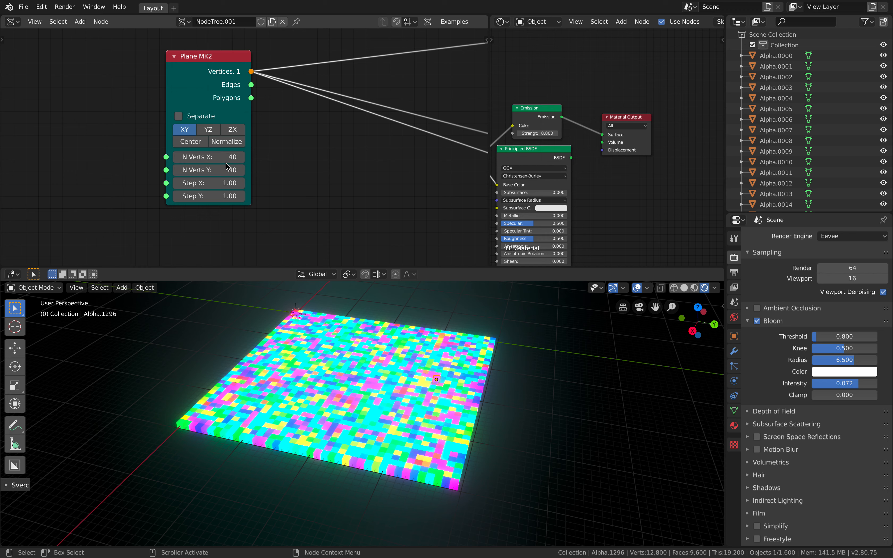
left_click(220, 157)
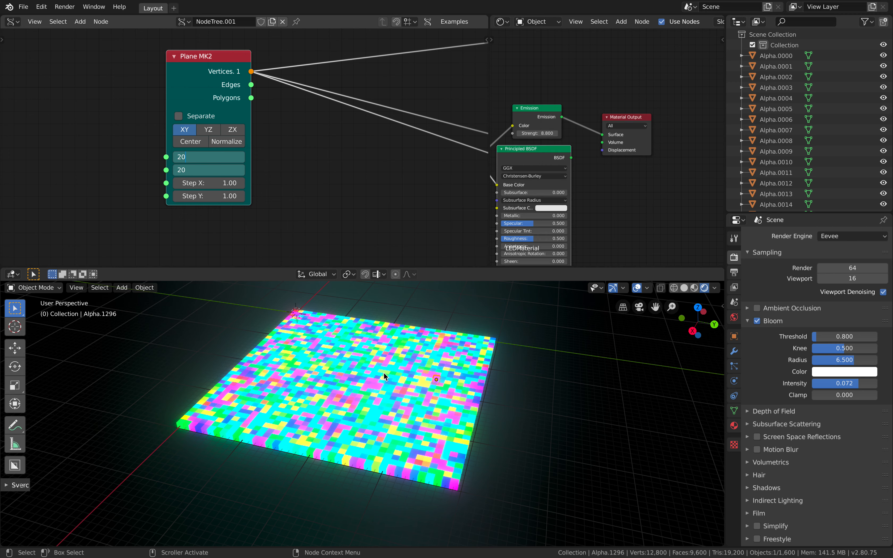
key("Return")
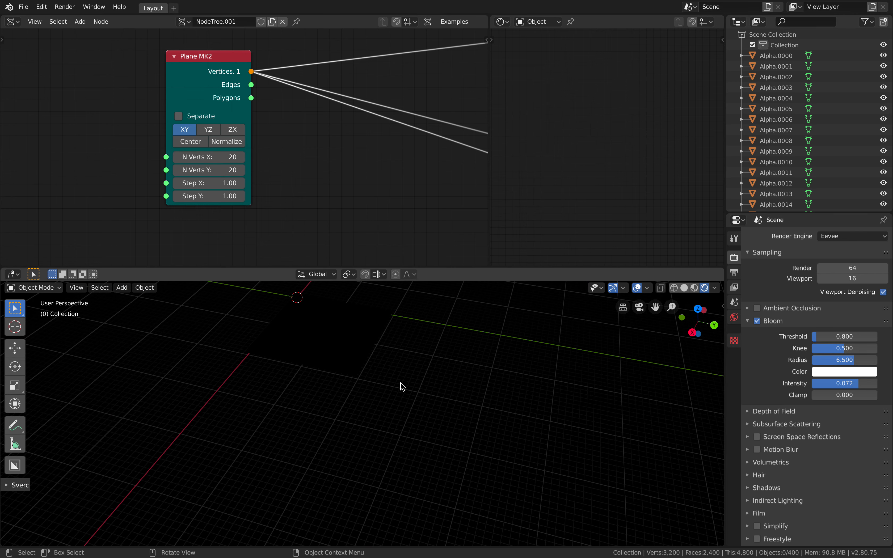
- Advance the scene to frame 1 to refresh the colors of the smaller LED grid
middle_click_drag(521, 357, 520, 362, "shift")
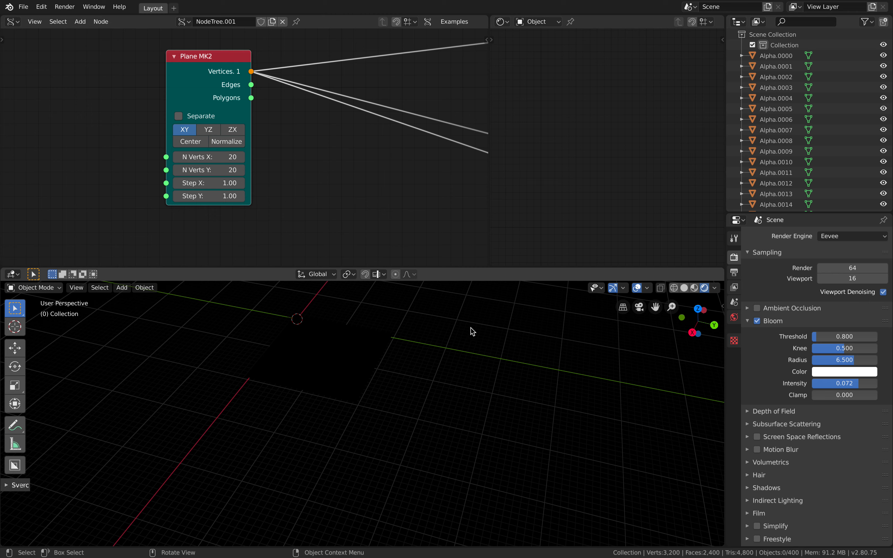
key("Right")
middle_click_drag(380, 346, 425, 373)
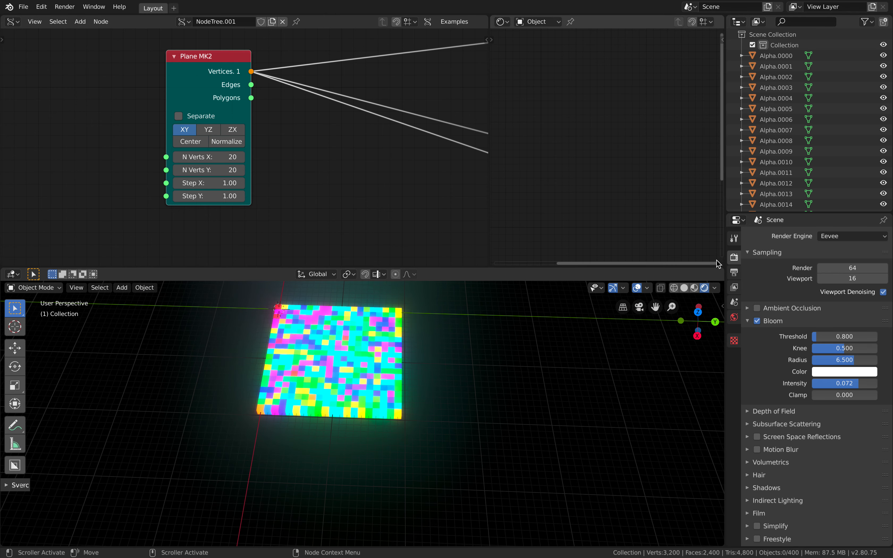
- Split the 3D viewport and turn the new strip beneath the node editors into a Timeline
left_click_drag(719, 268, 722, 322)
left_click(13, 274)
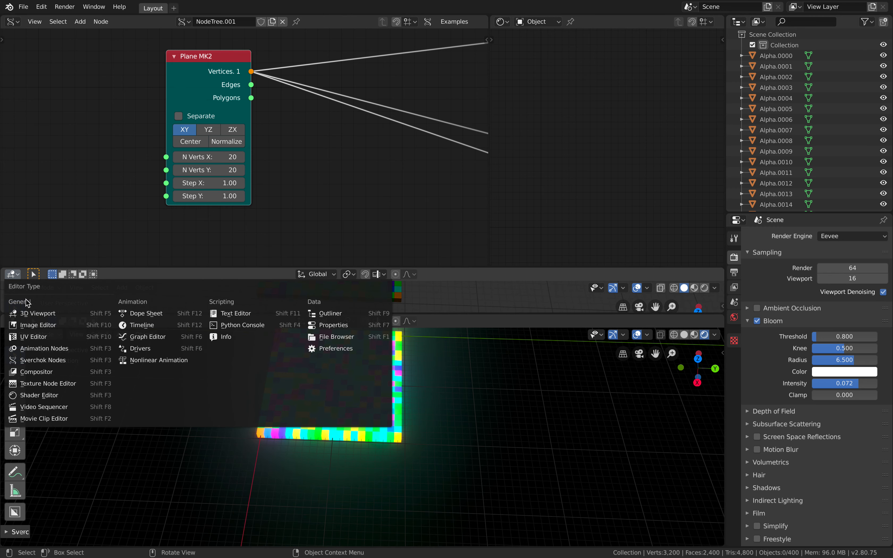
left_click(153, 325)
left_click_drag(182, 266, 181, 261)
- Save the file and move the Vector Noise MK2 node closer to the 1/SCALAR node
middle_click_drag(306, 163, 135, 154)
key("ctrl+s")
scroll(255, 155, "down", 2)
scroll(155, 149, "down", 1)
left_click_drag(314, 137, 254, 148)
middle_click_drag(305, 141, 212, 154)
mouse_move(298, 142)
left_mouse_down()
mouse_move(234, 176)
mouse_move(291, 143)
left_mouse_up()
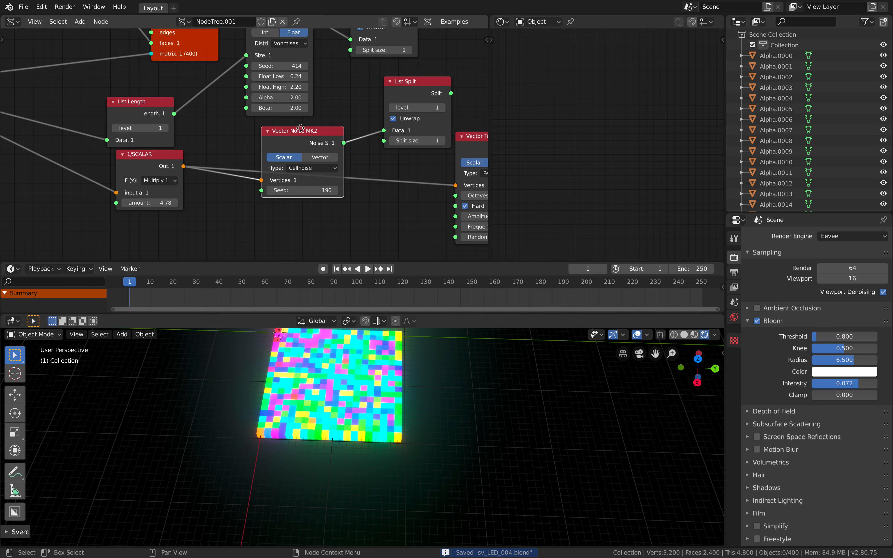
- Place Vector Turbulence below Vector Noise MK2 and tuck both List Split nodes close beside their noise nodes
middle_click_drag(392, 104, 318, 130)
left_click_drag(331, 114, 314, 140)
middle_click_drag(313, 143, 231, 94)
left_click_drag(329, 119, 140, 196)
scroll(194, 180, "down", 3)
left_click_drag(396, 106, 293, 158)
middle_click_drag(305, 150, 195, 224)
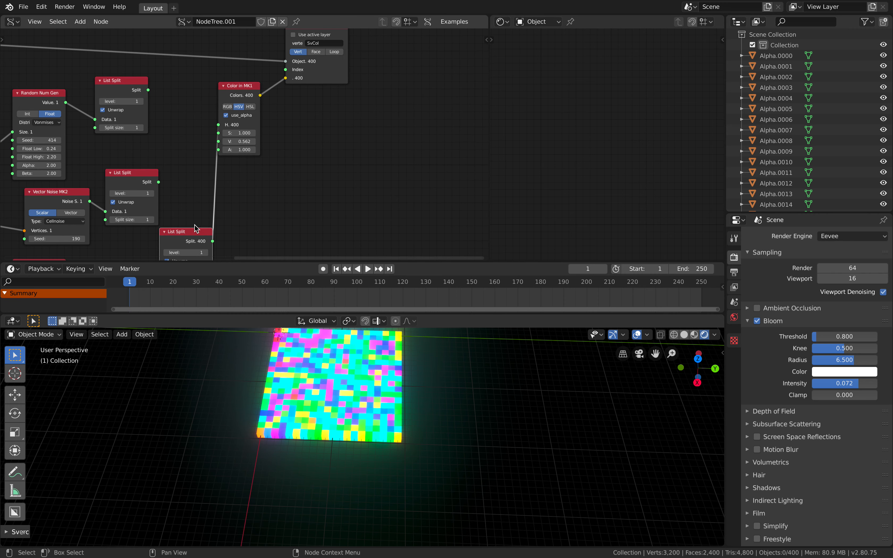
left_click_drag(199, 230, 152, 239)
- Move Color in MK1 and the vertex color node farther right to free space after the List Split nodes
middle_click_drag(249, 109, 212, 139)
scroll(211, 139, "up", 2)
left_click_drag(206, 120, 226, 158)
left_click_drag(292, 96, 358, 110)
middle_click_drag(277, 139, 346, 71)
left_click_drag(296, 88, 329, 101)
- Move the turbulence List Split link from Color in MK1's H input to V and set H to 0
middle_click_drag(297, 132, 302, 53)
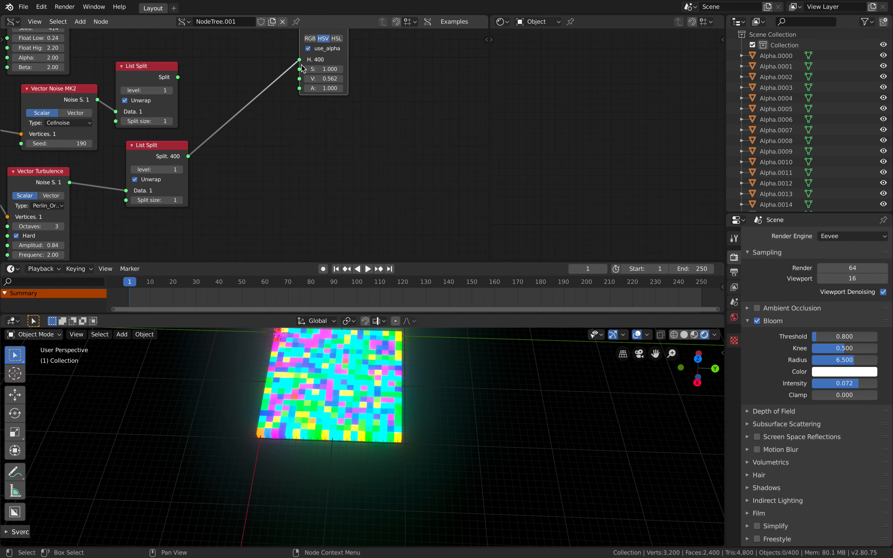
mouse_move(300, 60)
left_mouse_down()
mouse_move(302, 81)
mouse_move(355, 60)
mouse_move(315, 60)
left_mouse_up()
left_click(315, 61)
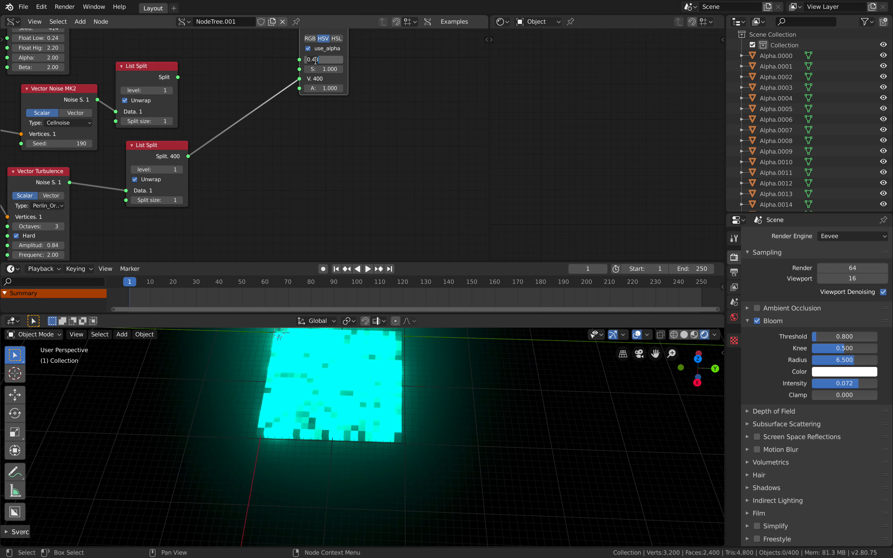
key("Return")
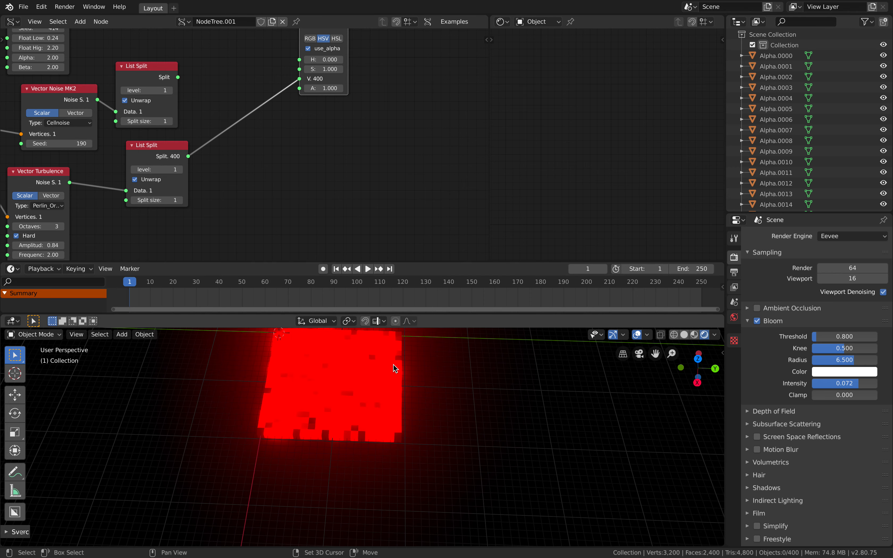
- Shift the color output nodes slightly right, leaving more room between them and the List Split nodes
middle_click_drag(384, 384, 399, 390)
middle_click_drag(284, 157, 341, 142)
middle_click_drag(363, 86, 355, 106)
middle_click_drag(364, 422, 360, 402)
middle_click_drag(391, 88, 350, 139)
left_click_drag(416, 49, 435, 53)
left_click_drag(300, 105, 306, 100)
scroll(245, 176, "up", 1)
middle_click_drag(241, 182, 297, 104)
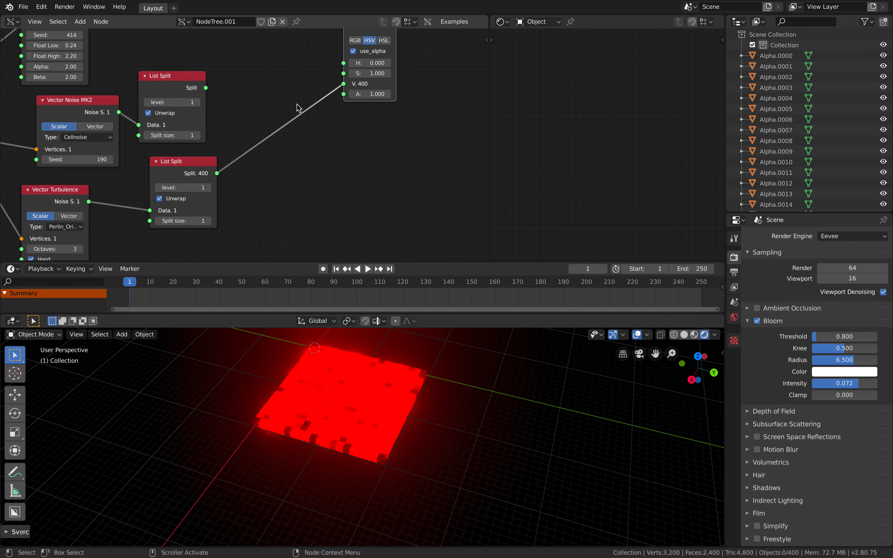
- Insert a Map Range node between the turbulence List Split and Color in MK1's V input, and set New Max to 1
key("alt+space")
type("map")
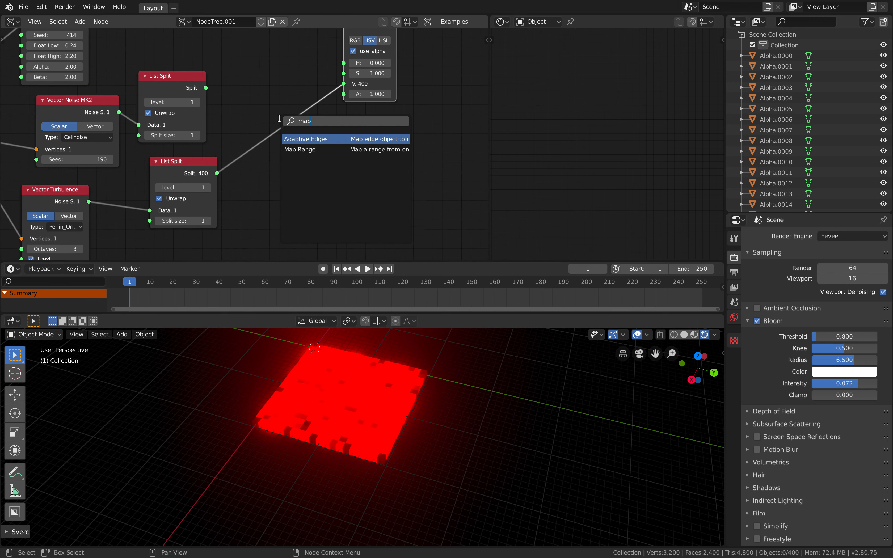
key("Down")
key("Return")
left_click(260, 111)
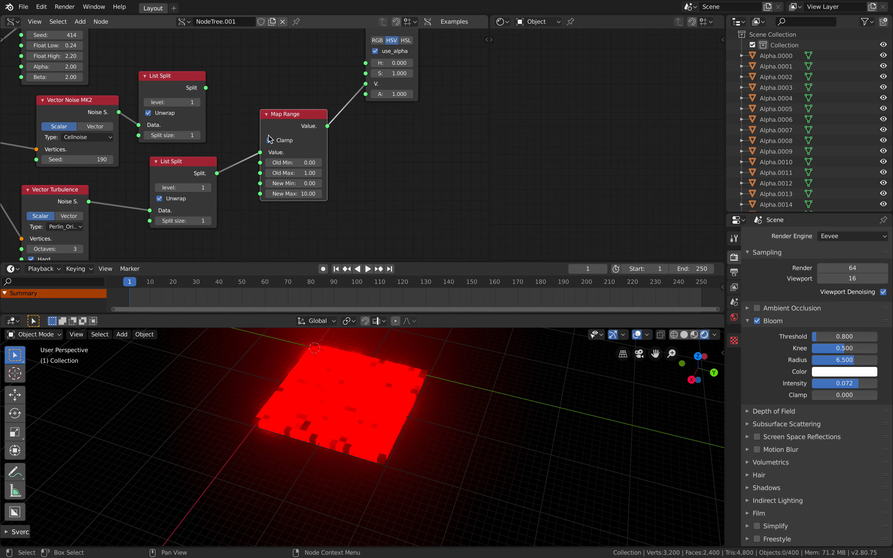
left_click(320, 193)
type("1")
key("Return")
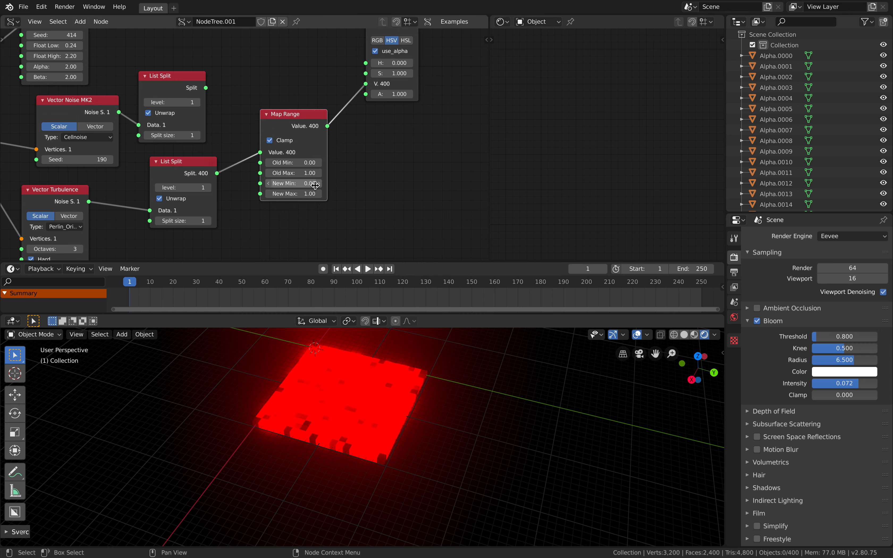
- Turn off Clamp on Map Range and set Old Min to 0.24 and Old Max to 1.84
left_click_drag(307, 163, 283, 148)
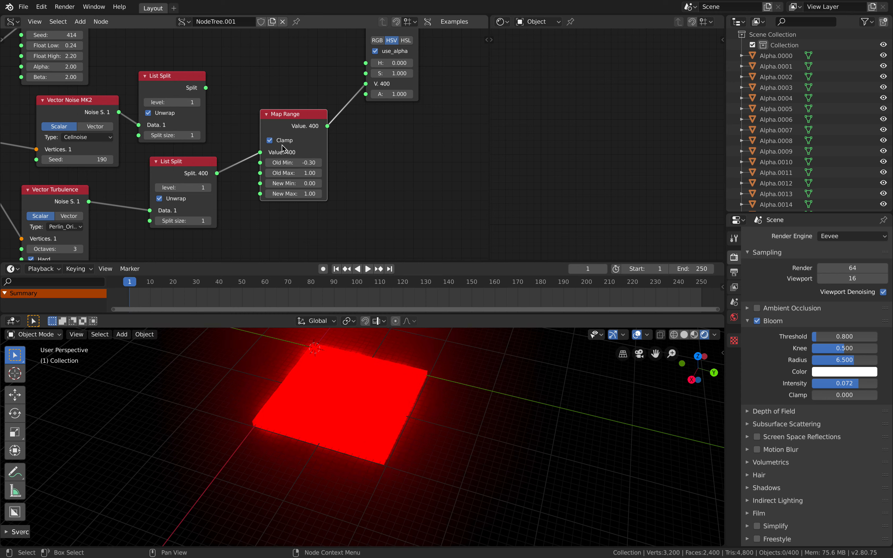
left_click(278, 142)
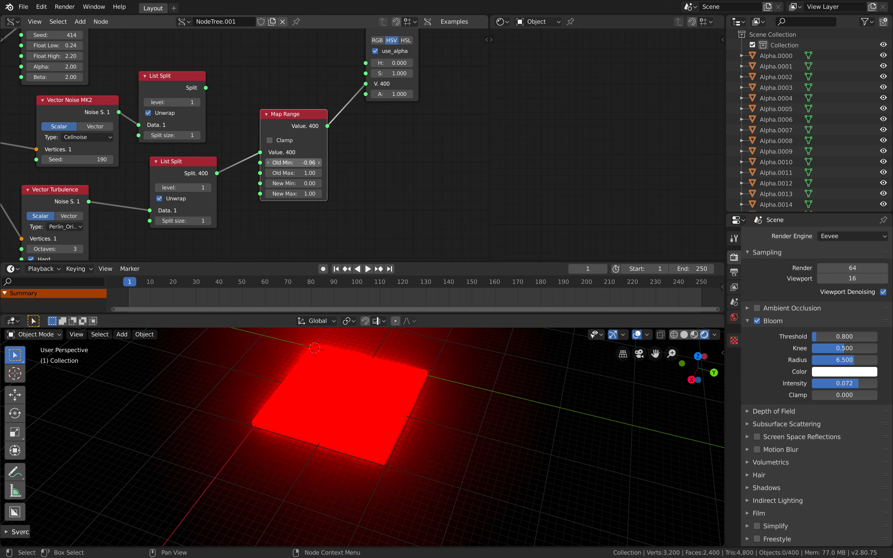
left_click_drag(295, 162, 304, 173)
- Set the Vector Turbulence amplitude to 1 and save the file
scroll(285, 203, "left", 5)
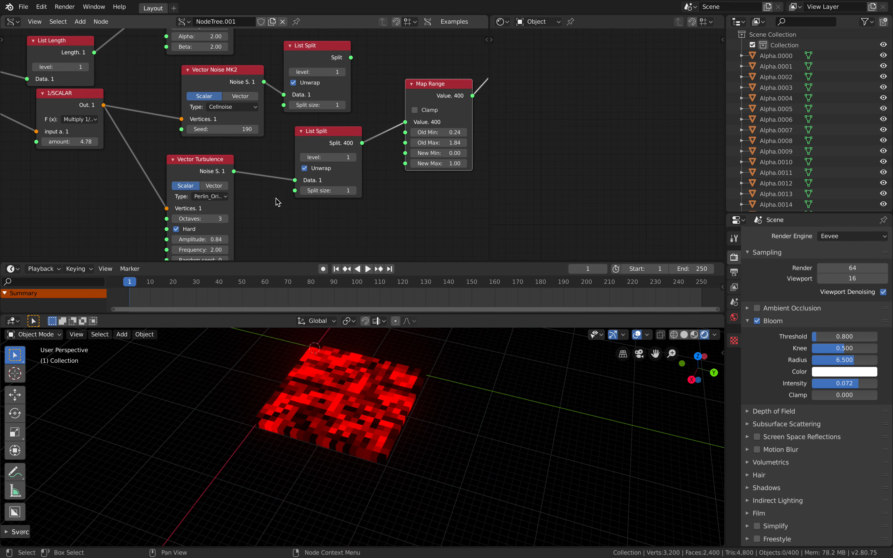
scroll(236, 199, "down", 2)
left_click(221, 213)
type("1")
key("Return")
middle_click_drag(145, 203, 189, 208)
key("ctrl+s")
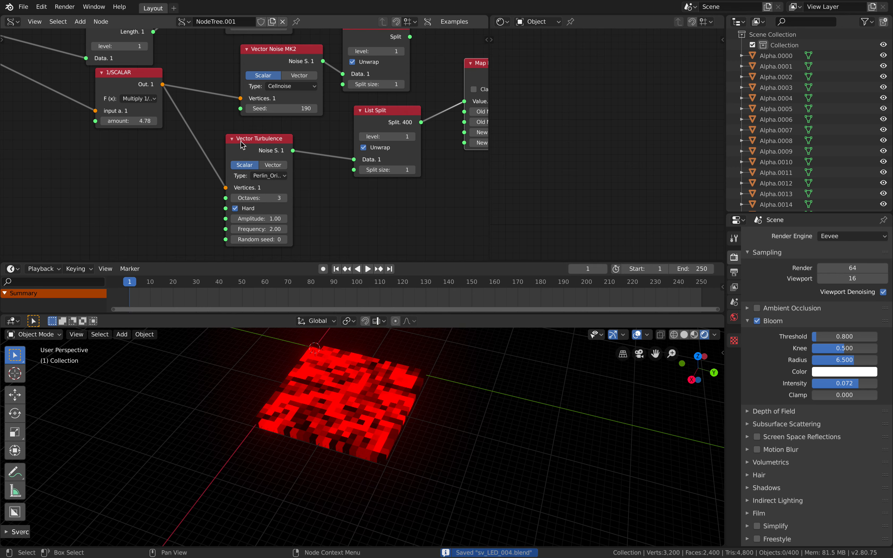
- Insert a Vector Math node between 1/SCALAR and Vector Turbulence, and set its function to Add
left_click_drag(241, 142, 253, 147)
key("alt+space")
type("vector ma")
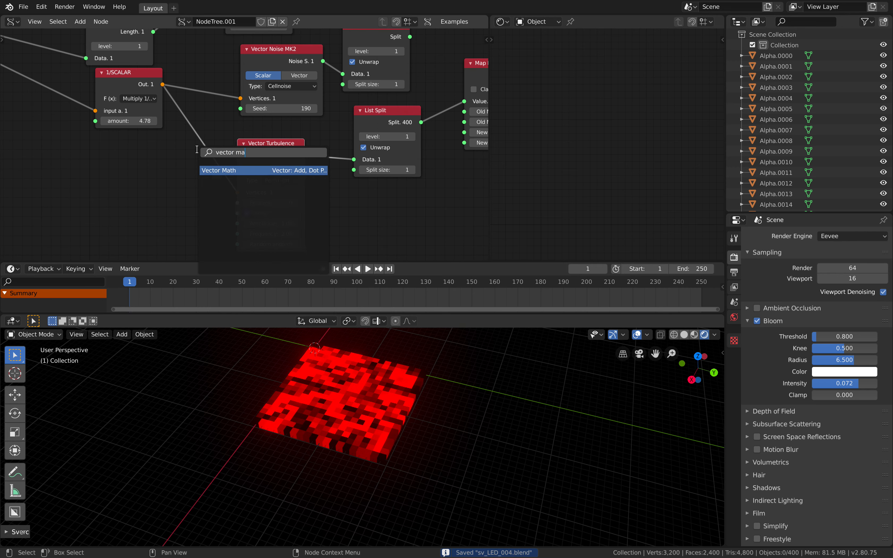
key("Return")
left_click(232, 167)
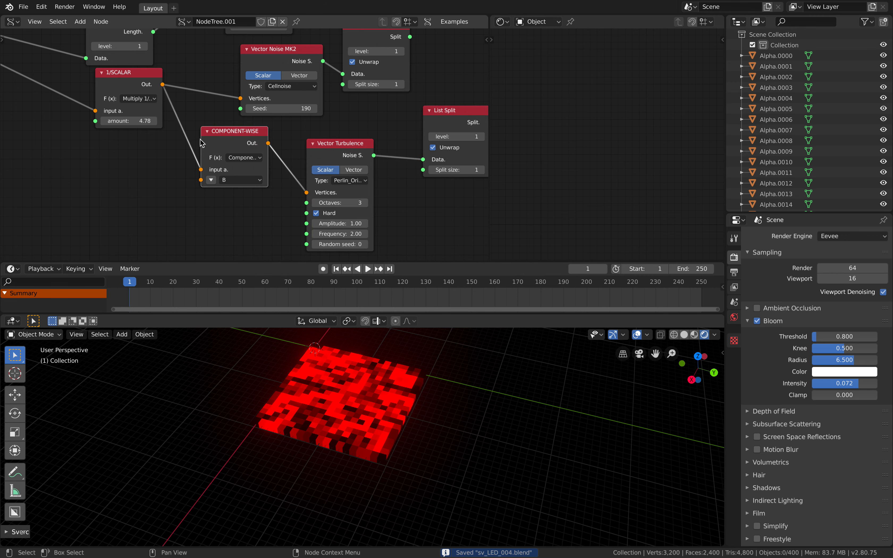
left_click(243, 158)
left_click(251, 194)
- Add a Vector in node below 1/SCALAR and link its output to the ADD node's second input
middle_click_drag(170, 173, 192, 153)
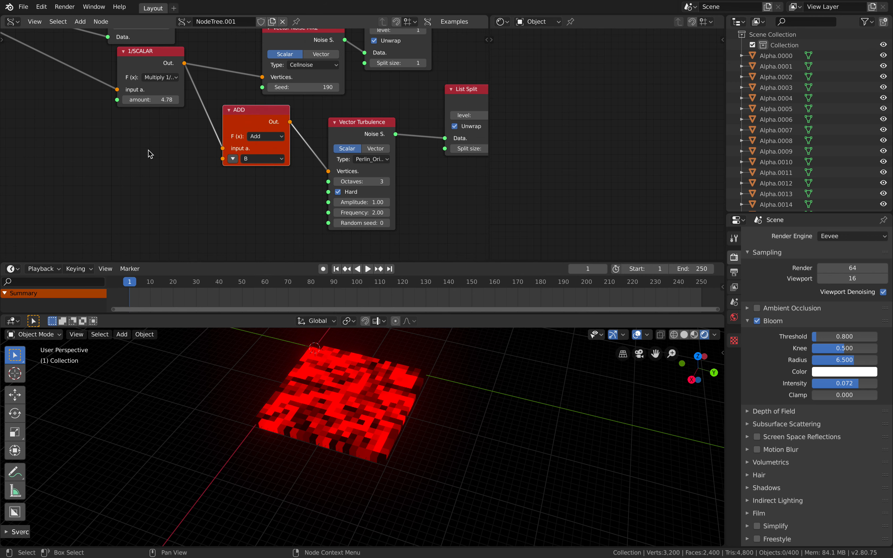
key("alt+space")
type("vector in")
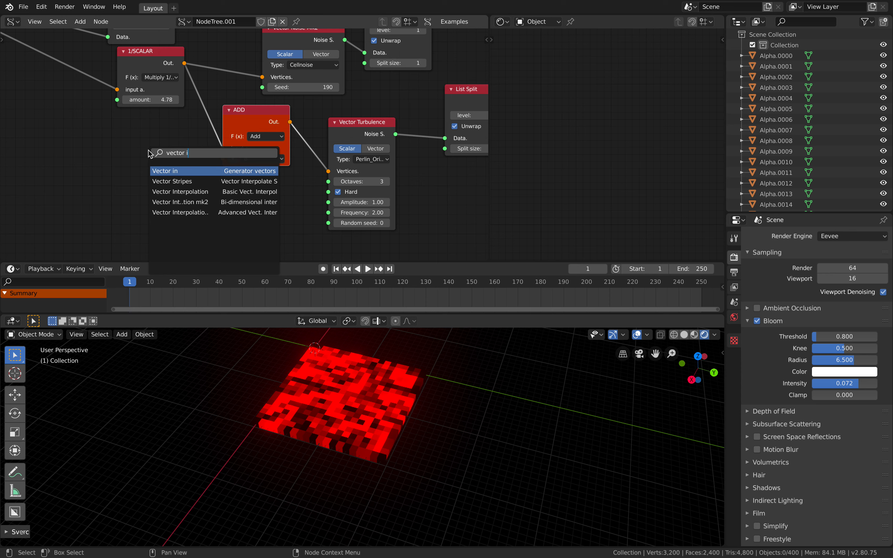
key("Return")
left_click(133, 146)
mouse_move(180, 162)
left_mouse_down()
mouse_move(219, 164)
mouse_move(186, 171)
left_mouse_up()
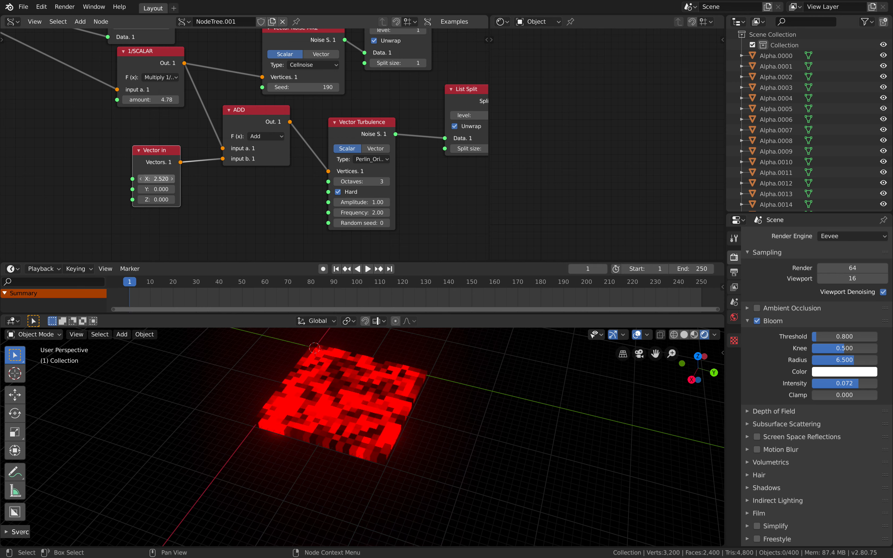
- Offset the turbulence by setting Vector in to X 7.5, Y 3.66 and Z 2.58, and save the file
left_click_drag(156, 179, 165, 179)
scroll(290, 432, "up", 1)
middle_click_drag(283, 437, 261, 423)
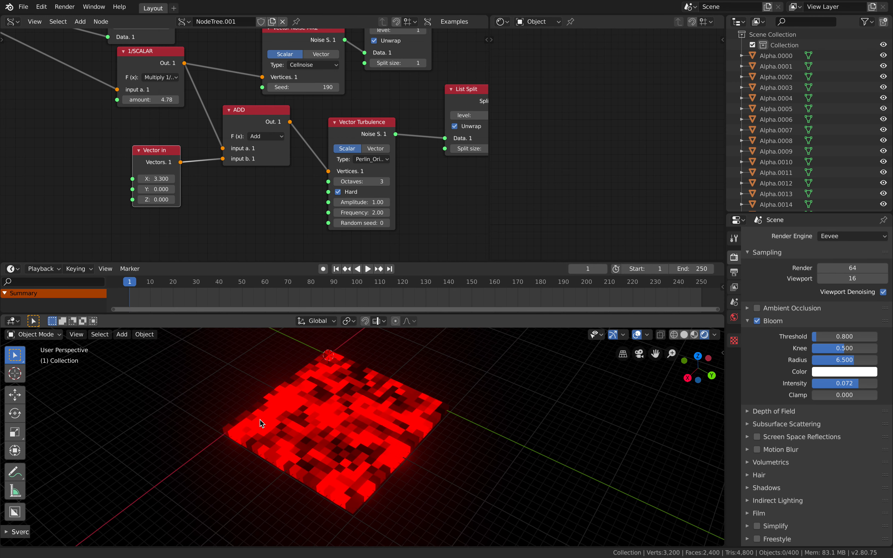
left_click_drag(156, 179, 271, 178)
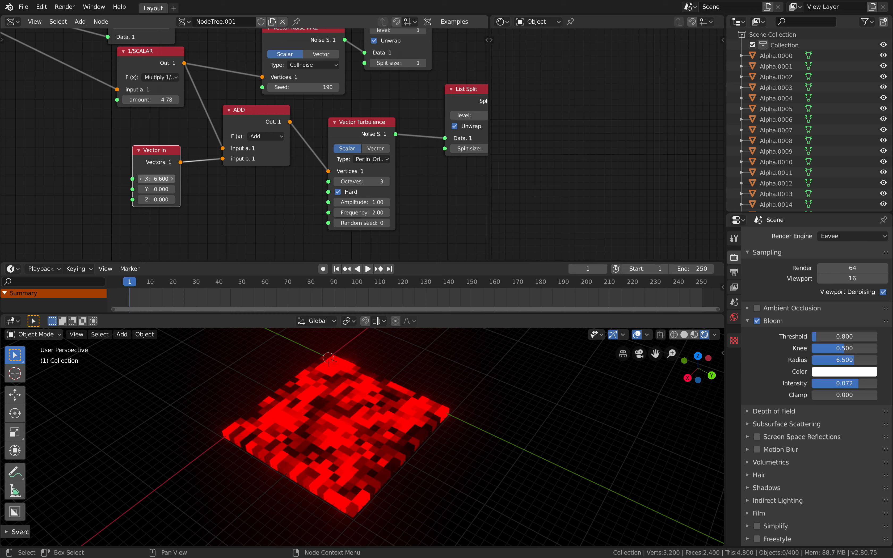
left_click_drag(156, 179, 245, 197)
scroll(98, 163, "down", 1)
middle_click_drag(99, 163, 121, 151)
middle_click_drag(374, 419, 372, 431)
key("ctrl+s")
- Set Map Range's Old Min to 0.28 and Old Max to 2.45, and save the file
scroll(413, 165, "down", 1)
middle_click_drag(469, 155, 248, 203)
scroll(260, 169, "up", 5)
middle_click_drag(260, 131, 236, 149)
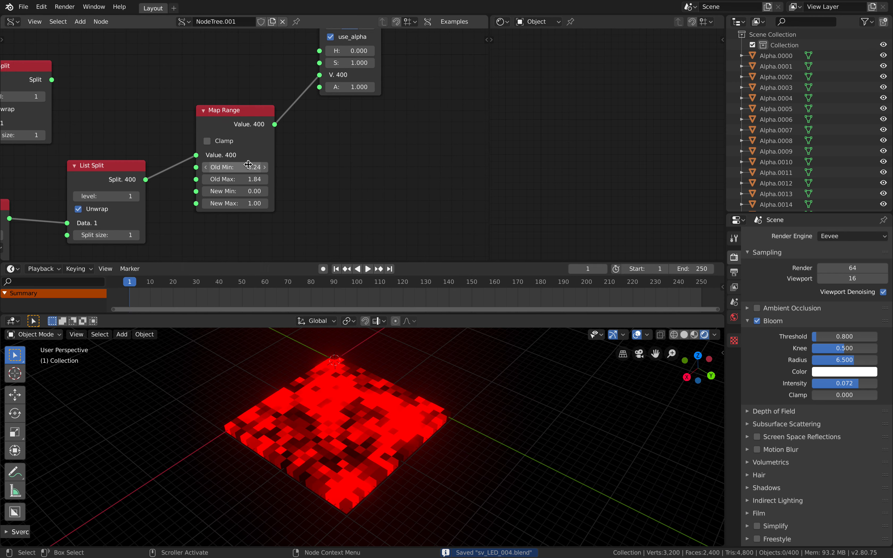
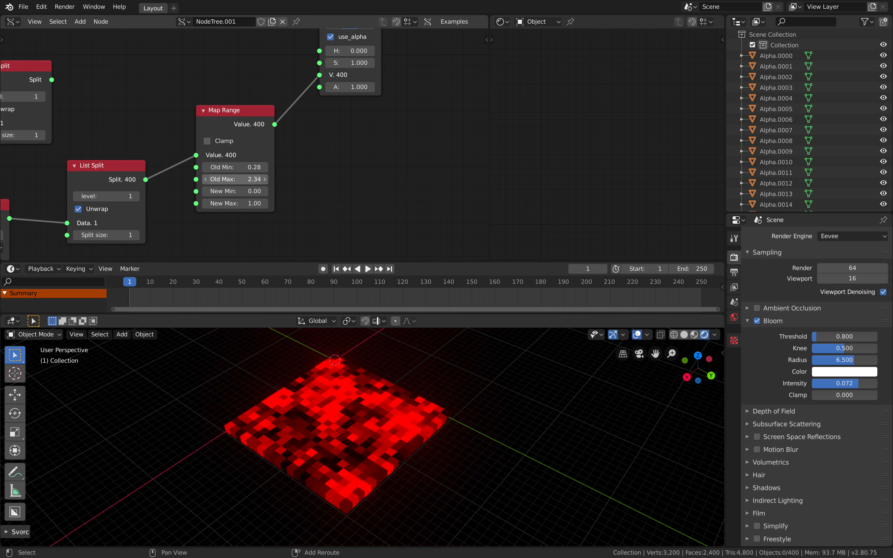
middle_click_drag(355, 188, 330, 214)
key("ctrl+s")
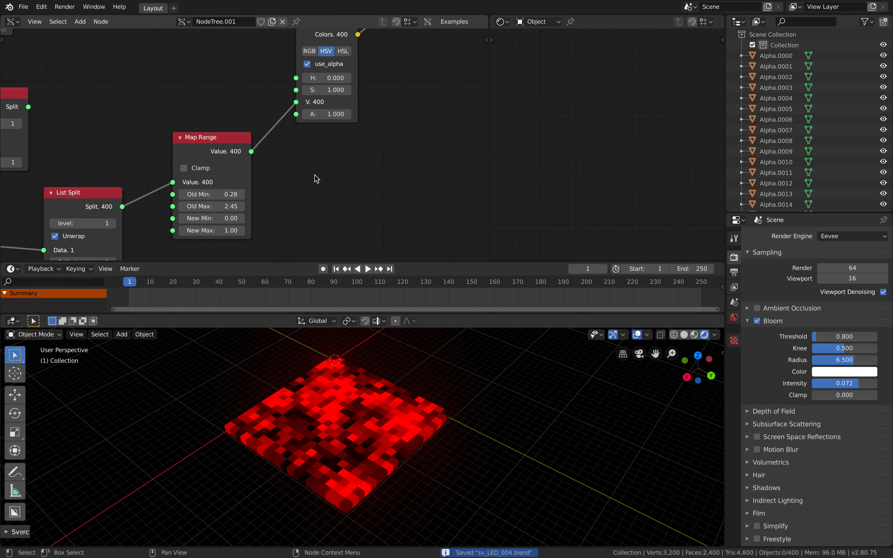
- Move the Map Range link from Color in MK1's V input to H, set V to 0.544, and save the file
left_click_drag(334, 89, 298, 80)
type("1")
key("Return")
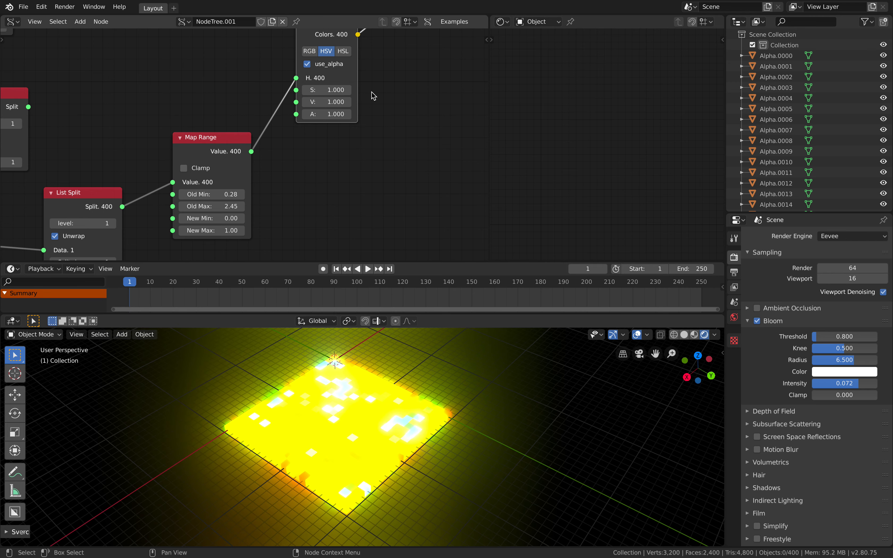
middle_click_drag(359, 377, 365, 402)
key("ctrl+s")
middle_click_drag(312, 219, 315, 215)
left_click_drag(331, 98, 297, 98)
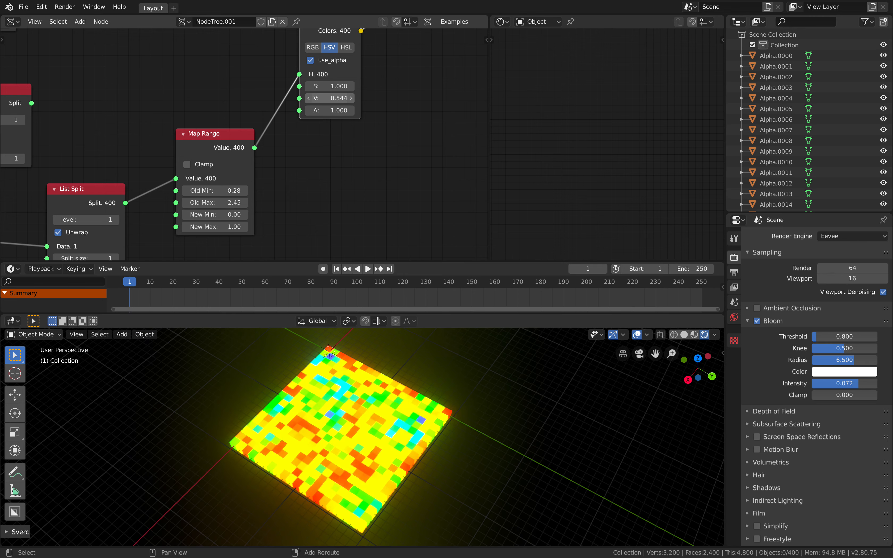
middle_click_drag(438, 369, 461, 439)
key("ctrl+s")
- Play the animation briefly and vary the X and Z offsets of the Vector in node feeding the turbulence
key("space")
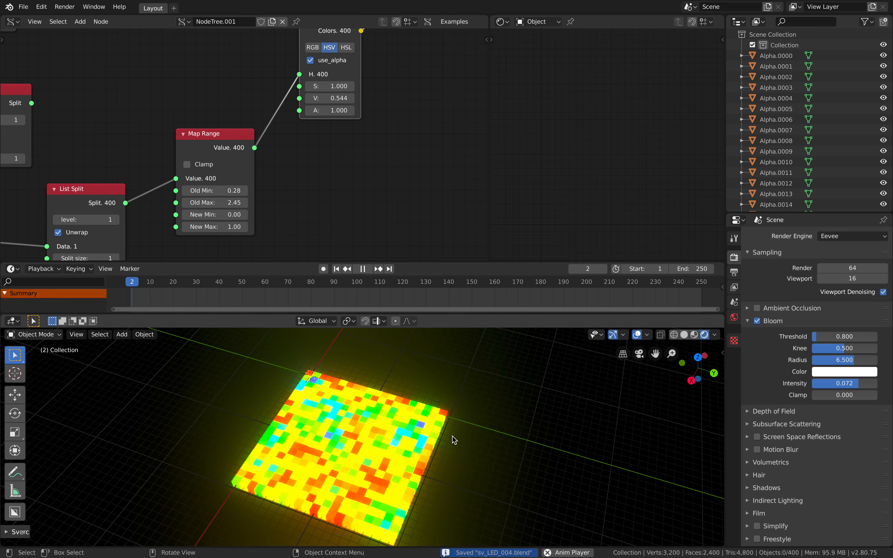
key("space")
scroll(452, 437, "down", 1)
middle_click_drag(400, 416, 386, 398)
middle_click_drag(166, 196, 342, 142)
middle_click_drag(180, 162, 315, 78)
middle_click_drag(146, 140, 315, 124)
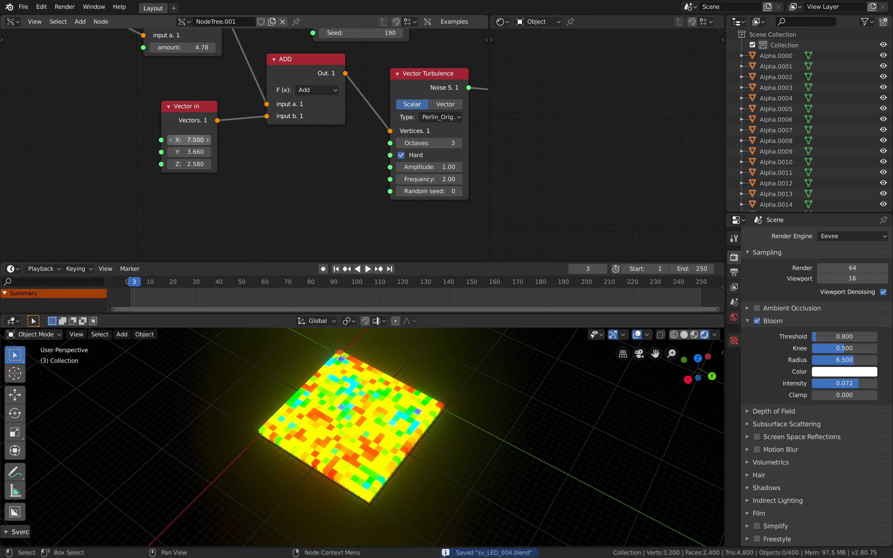
left_click_drag(189, 140, 341, 152)
left_click_drag(185, 163, 269, 170)
- Set Color in MK1's V to 0.514 and Map Range's Old Max to 1.01
middle_click_drag(347, 149, 61, 195)
middle_click_drag(413, 105, 314, 126)
left_click_drag(310, 115, 295, 103)
left_click_drag(326, 139, 326, 139)
key("Return")
middle_click_drag(364, 149, 287, 226)
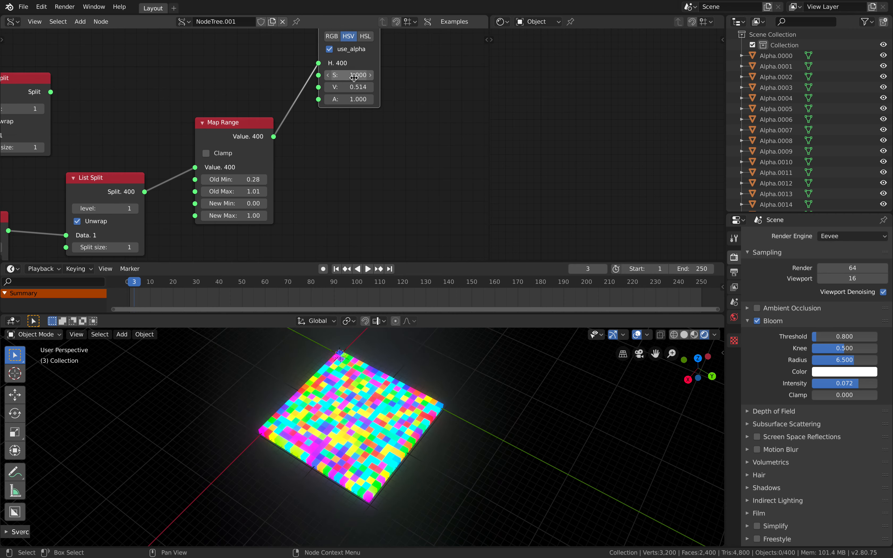
mouse_move(349, 75)
left_mouse_down()
mouse_move(337, 75)
mouse_move(350, 75)
left_mouse_up()
- Examine the node chain leading to Color in MK1 and the colors of the LED grid up close
mouse_move(357, 178)
middle_mouse_down()
mouse_move(388, 171)
mouse_move(386, 154)
mouse_move(374, 165)
mouse_move(455, 97)
middle_mouse_up()
middle_click_drag(311, 167, 360, 148)
mouse_move(301, 168)
middle_mouse_down()
mouse_move(377, 158)
mouse_move(328, 175)
middle_mouse_up()
middle_click_drag(384, 99, 254, 188)
middle_click_drag(312, 124, 173, 196)
scroll(209, 175, "up", 3)
middle_click_drag(244, 113, 212, 149)
scroll(264, 130, "up", 1)
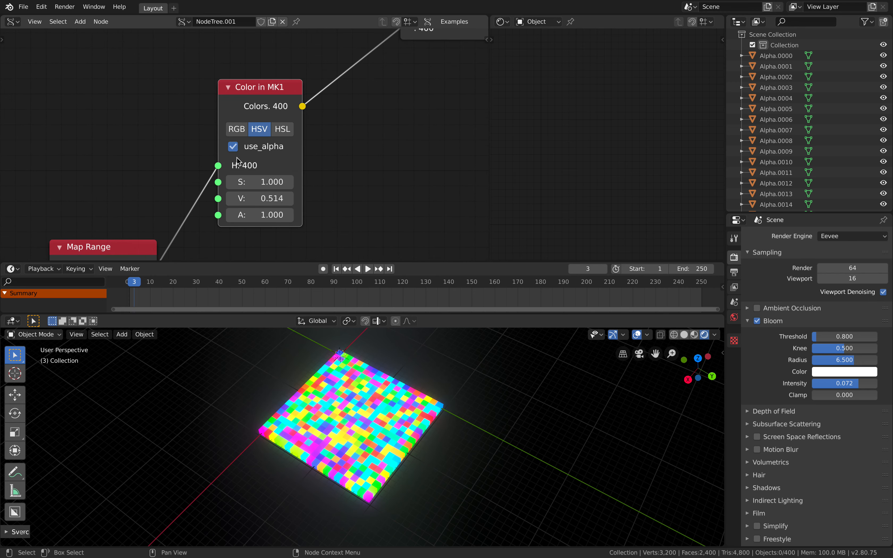
scroll(354, 374, "up", 5)
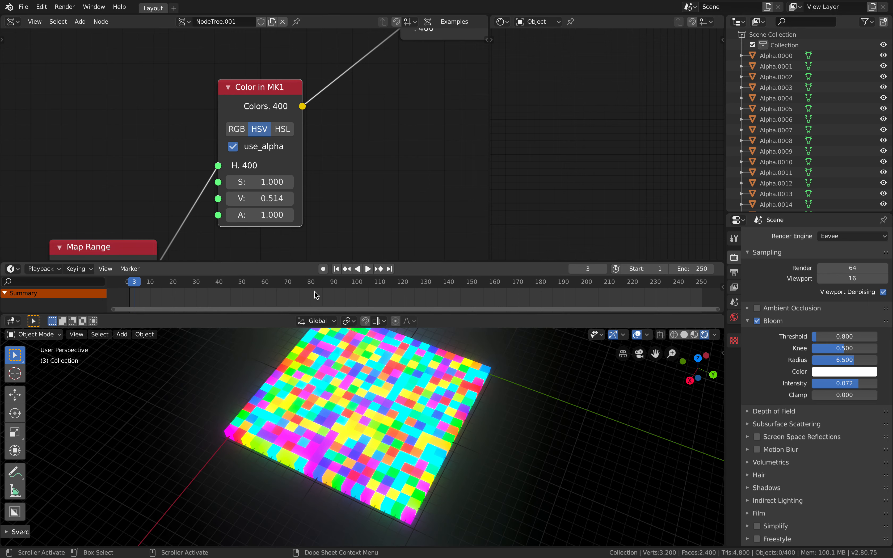
- Switch Color in MK1 to RGB and move the Map Range node up beside it
scroll(246, 127, "down", 1)
middle_click_drag(232, 150, 263, 144)
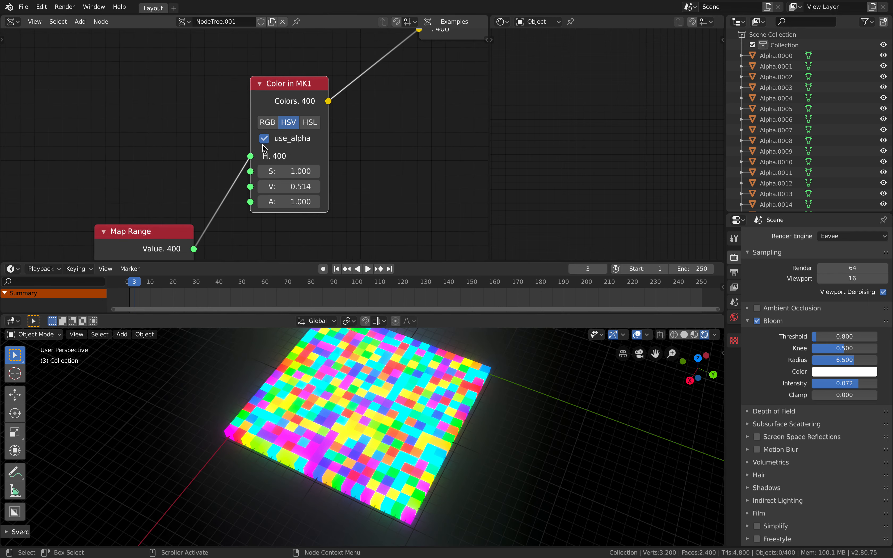
left_click(268, 122)
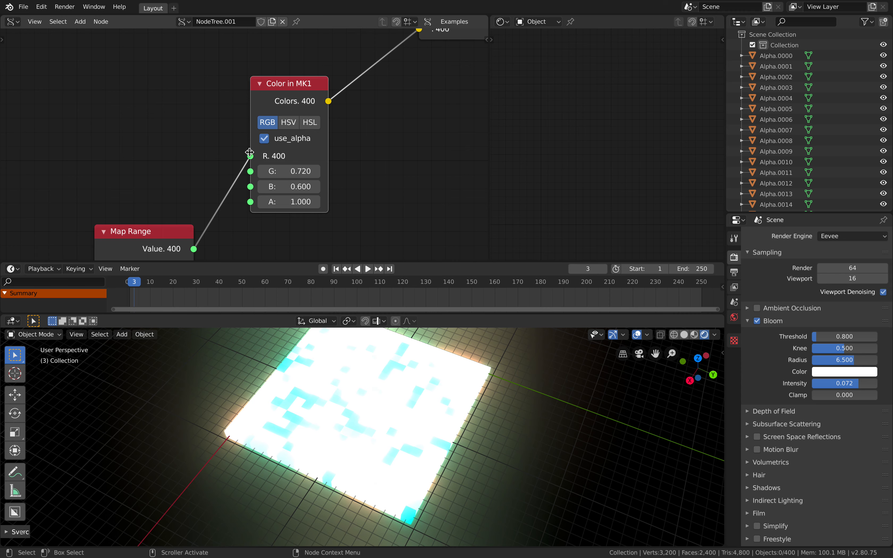
middle_click_drag(250, 153, 261, 102)
scroll(248, 114, "down", 2)
left_click_drag(188, 174, 167, 108)
middle_click_drag(176, 120, 214, 111)
scroll(248, 114, "down", 3)
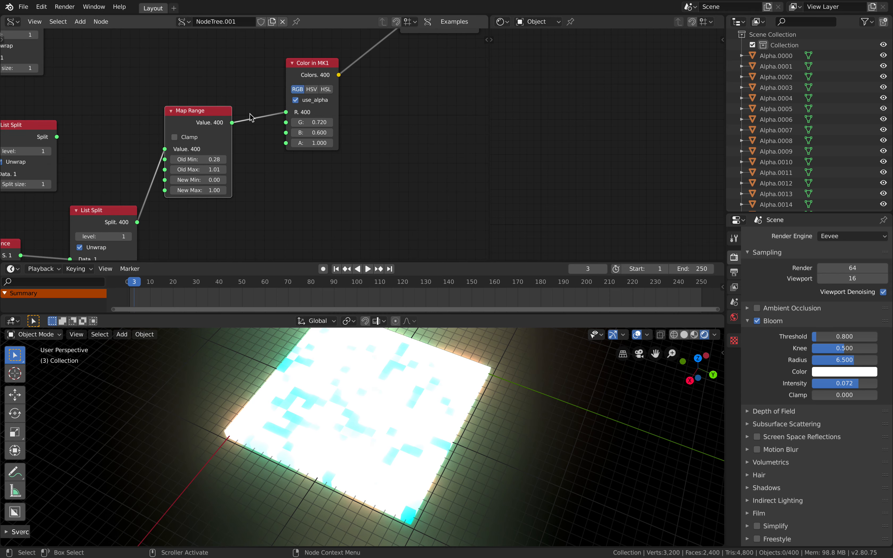
- Reposition the Vector Turbulence node directly beneath Vector Noise MK2, close to its List Split node
middle_click_drag(174, 158, 226, 119)
middle_click_drag(122, 175, 208, 145)
left_click_drag(139, 174, 132, 168)
middle_click_drag(109, 185, 103, 187)
scroll(116, 209, "down", 1)
left_click_drag(108, 150, 122, 145)
middle_click_drag(130, 139, 217, 141)
scroll(206, 165, "up", 1)
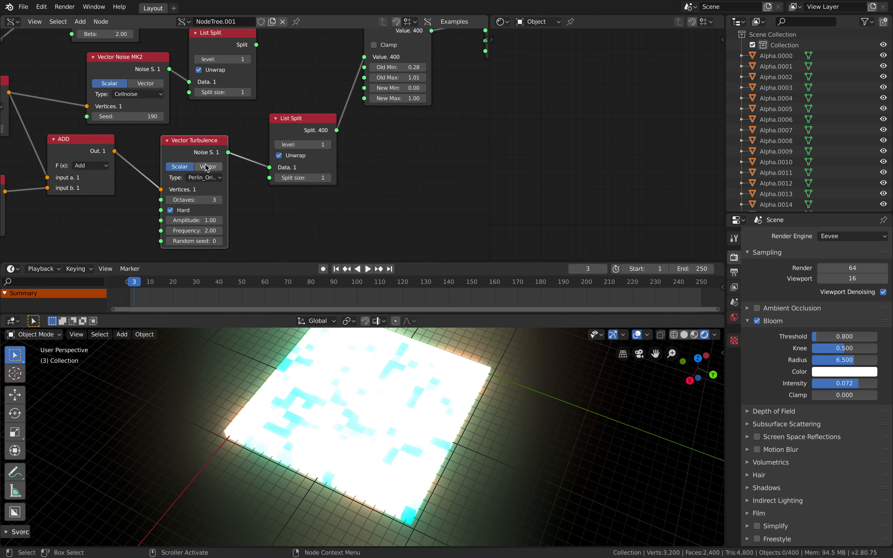
left_click_drag(198, 147, 225, 123)
middle_click_drag(207, 133, 174, 170)
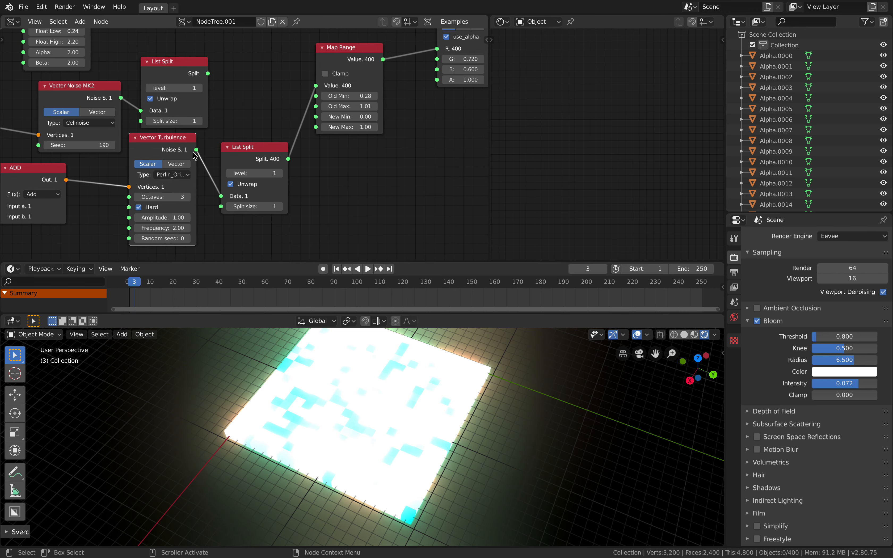
- Duplicate Vector Turbulence below the original, feed the copy's Vertices from ADD, and switch it to Vector output
middle_click_drag(434, 90, 380, 110)
scroll(286, 91, "down", 1)
middle_click_drag(286, 91, 346, 4)
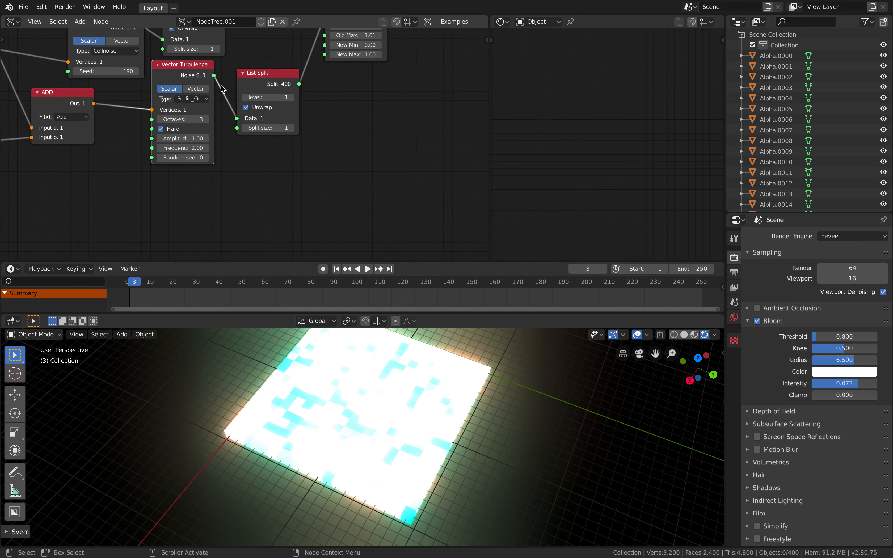
key("shift+d")
left_click(234, 167)
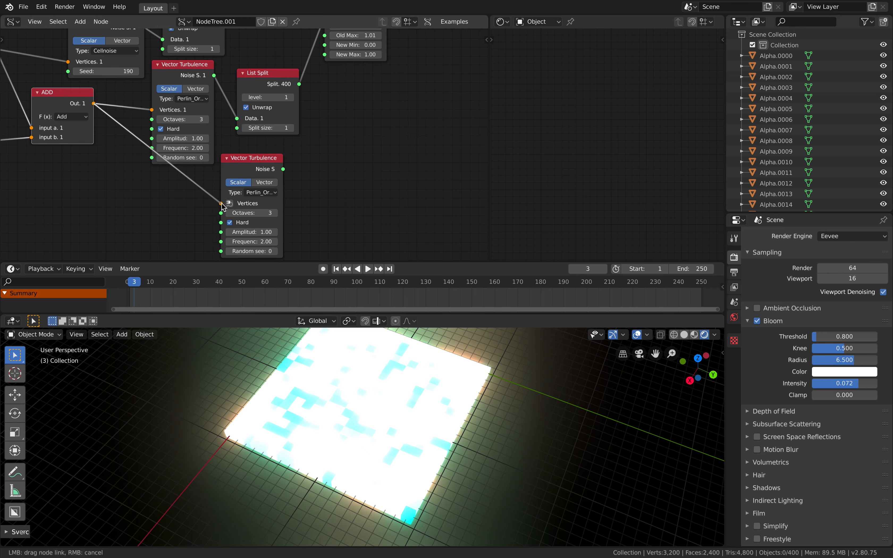
middle_click_drag(274, 178, 255, 179)
left_click_drag(248, 163, 241, 161)
- Add a Vector out node below Map Range and feed it from the duplicated Vector Turbulence's Noise V output
middle_click_drag(332, 143, 246, 191)
key("alt+space")
type("vector o")
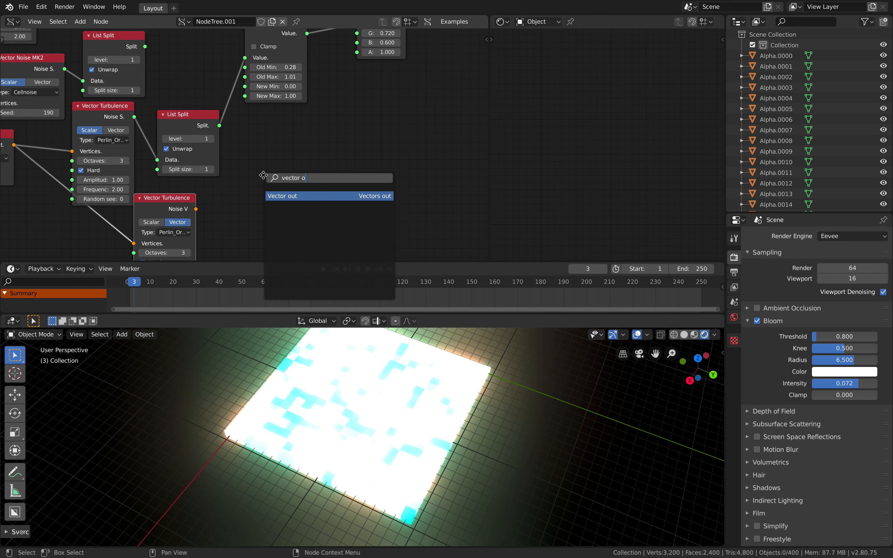
key("Return")
left_click(263, 175)
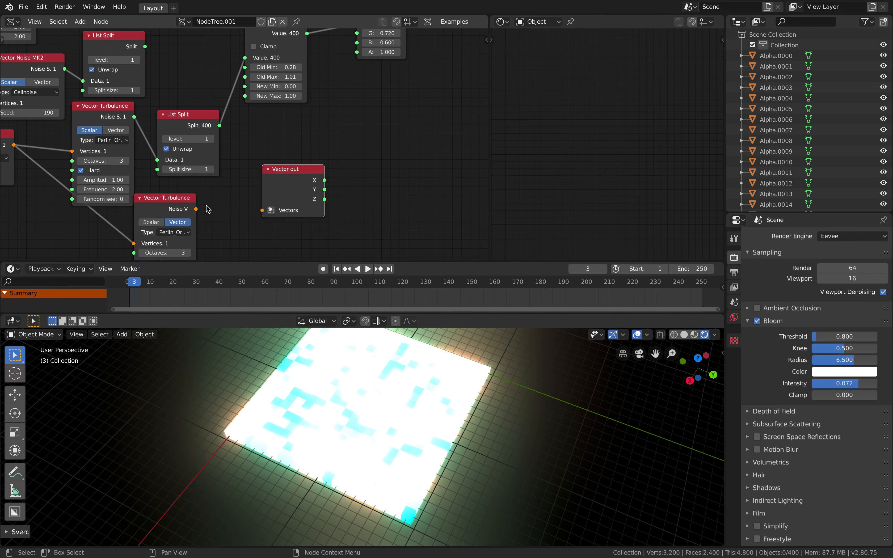
left_click_drag(291, 180, 272, 146)
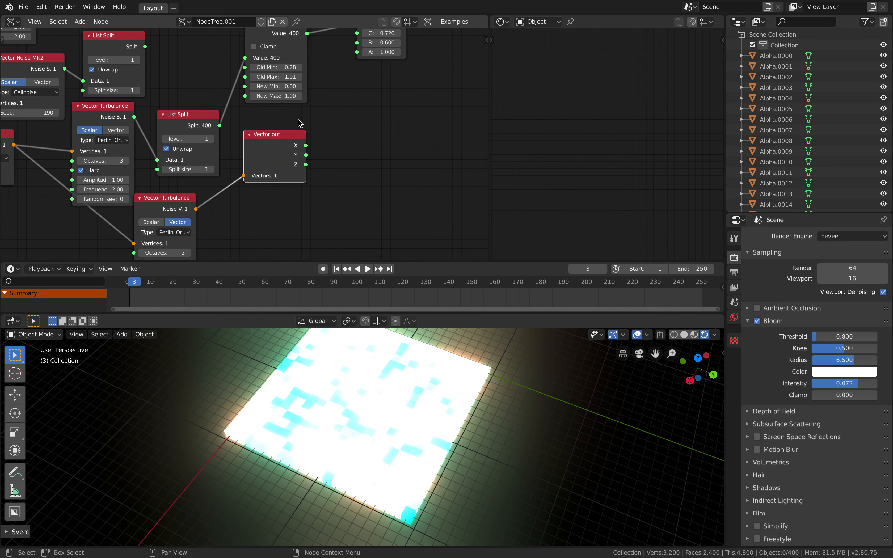
middle_click_drag(298, 121, 215, 162)
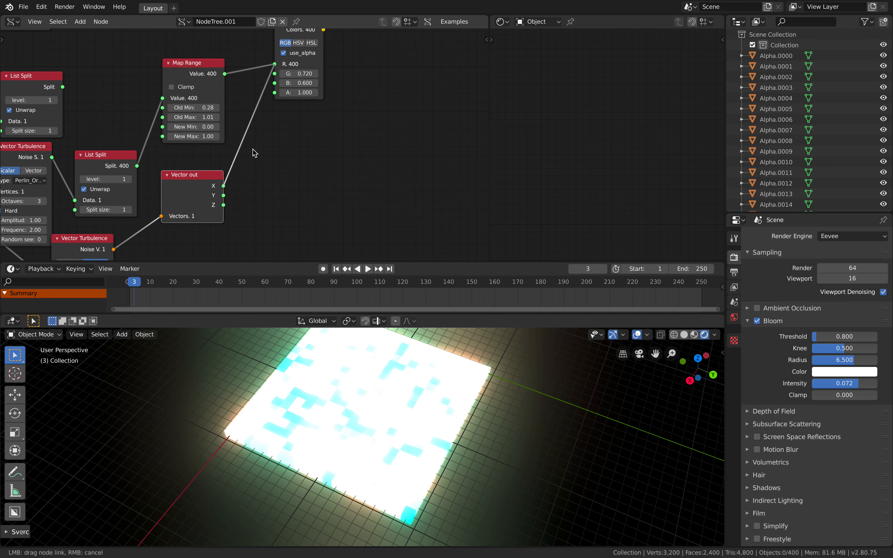
- Connect the Vector out node's X, Y and Z outputs to the R, G and B inputs of Color in MK1
left_click_drag(254, 153, 224, 186)
left_click_drag(281, 81, 276, 83)
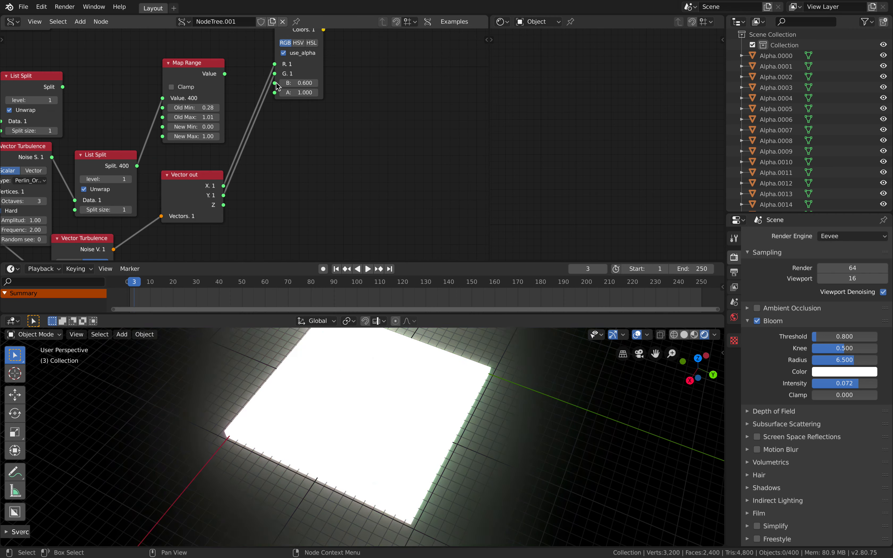
left_click_drag(205, 190, 200, 181)
middle_click_drag(343, 101, 284, 158)
- Select a box in the grid and reduce the Emission strength of its LEDMaterial to 1.200
left_click(402, 368)
middle_click_drag(411, 369, 467, 254)
middle_click_drag(518, 354, 494, 341, "shift")
middle_click_drag(561, 201, 605, 141)
scroll(600, 138, "up", 1)
middle_click_drag(553, 128, 555, 138)
left_click_drag(538, 93, 536, 82)
middle_click_drag(581, 84, 569, 95)
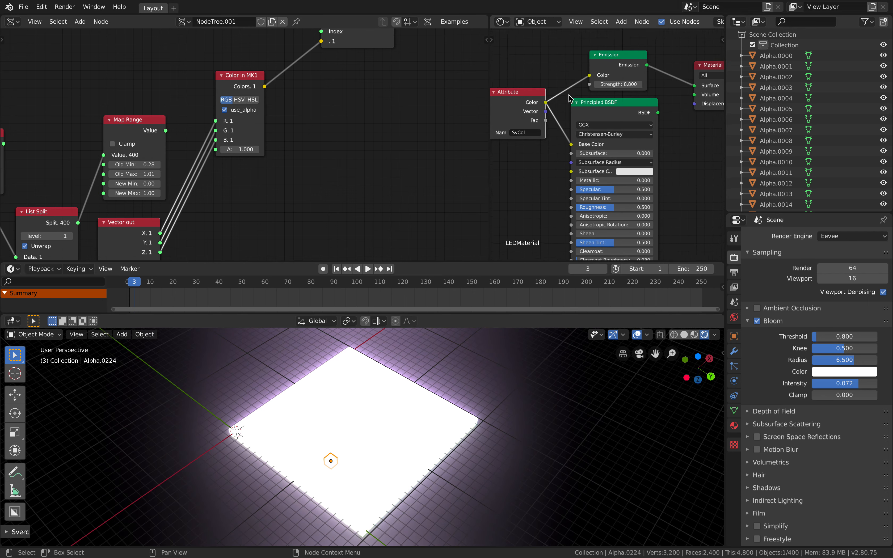
scroll(583, 90, "up", 1)
left_click_drag(621, 74, 582, 74)
- Move the Color in MK1 node down and further from Vector out to space out the RGB links
middle_click_drag(314, 77, 295, 84)
left_click_drag(255, 57, 273, 82)
middle_click_drag(274, 93, 290, 92)
left_click_drag(289, 92, 307, 105)
middle_click_drag(182, 147, 204, 97)
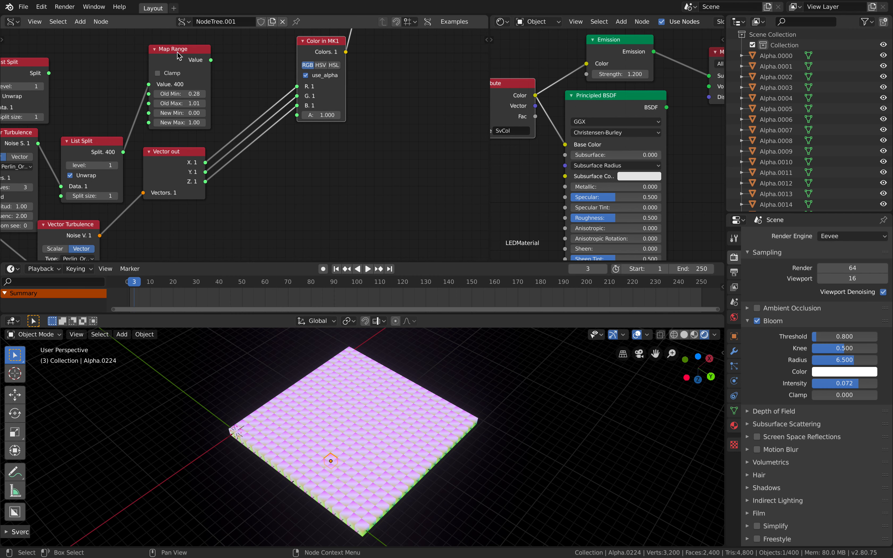
- Raise the scalar turbulence's List Split and insert a duplicate of it between the vector-mode Vector Turbulence and Vector out
middle_click_drag(180, 55, 229, 48)
left_click_drag(145, 143, 144, 113)
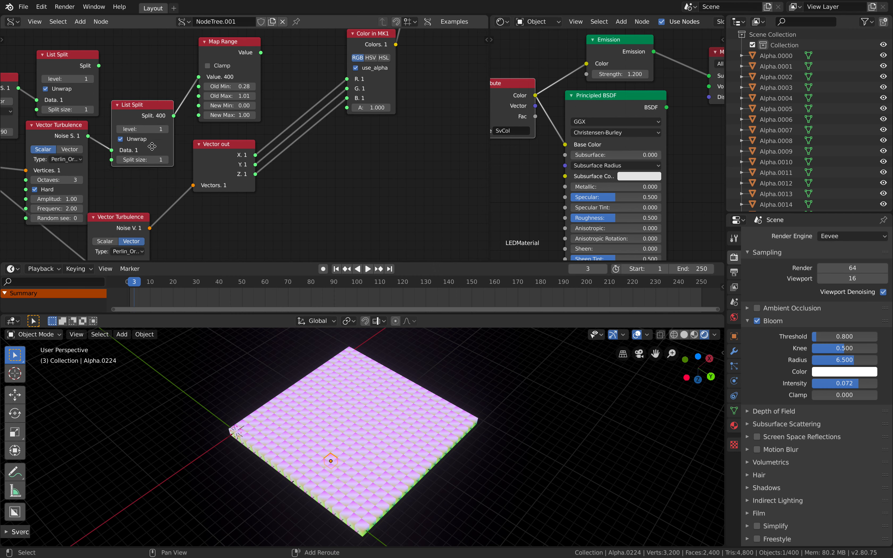
key("shift+d")
left_click(176, 173)
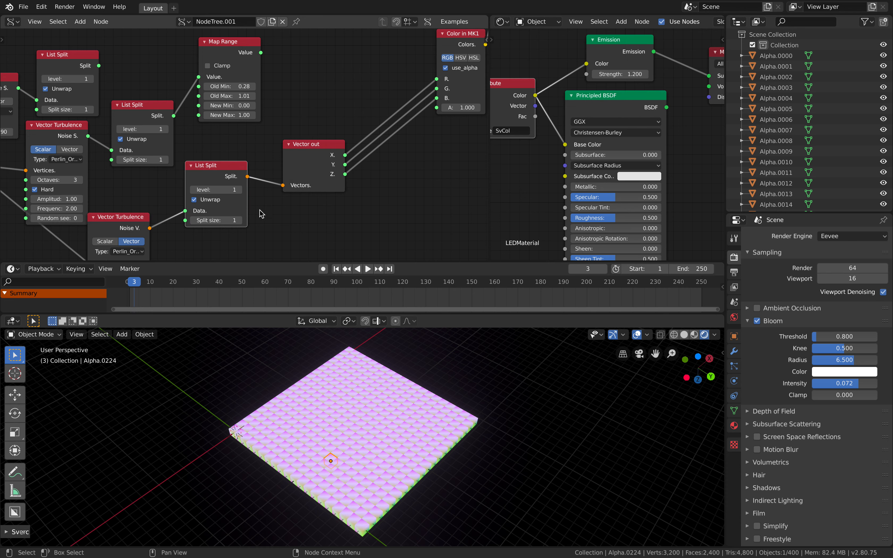
- Advance the timeline to frame 4 to refresh the node tree, and save the file
key("Right")
middle_click_drag(349, 397, 368, 402)
key("ctrl+s")
- Move the duplicated List Split down and closer to the vector-mode Vector Turbulence
left_click_drag(224, 167, 210, 188)
middle_click_drag(168, 119, 275, 170)
left_click_drag(175, 105, 196, 70)
middle_click_drag(220, 97, 221, 101)
left_click_drag(253, 171, 248, 178)
scroll(255, 155, "up", 1)
middle_click_drag(254, 153, 235, 32)
scroll(292, 128, "up", 2)
left_click_drag(299, 129, 306, 137)
- Examine the chain from the vector-mode Vector Turbulence through its List Split to Vector out
scroll(271, 111, "down", 5)
middle_click_drag(259, 135, 250, 100)
scroll(255, 129, "up", 3)
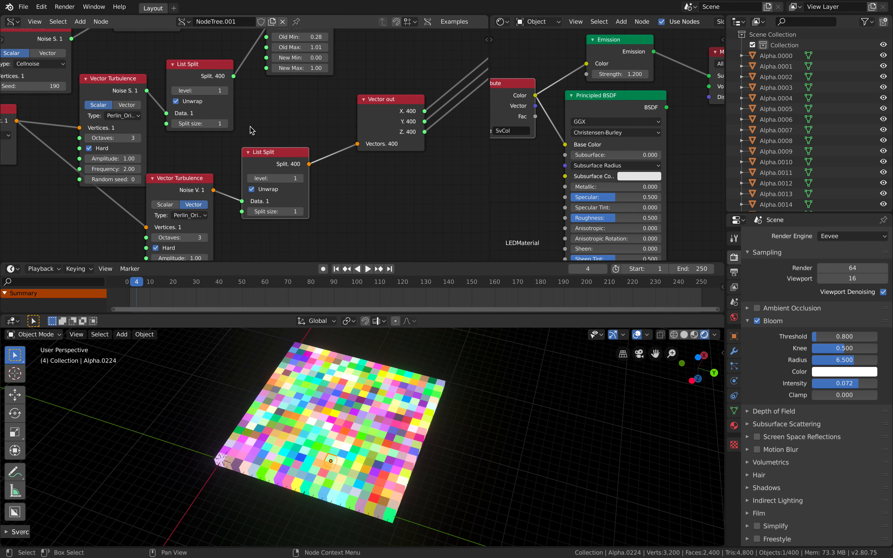
middle_click_drag(223, 161, 271, 122)
scroll(272, 122, "up", 2)
left_click_drag(219, 157, 232, 149)
scroll(368, 105, "down", 2)
middle_click_drag(421, 96, 319, 139)
middle_click_drag(391, 77, 271, 126)
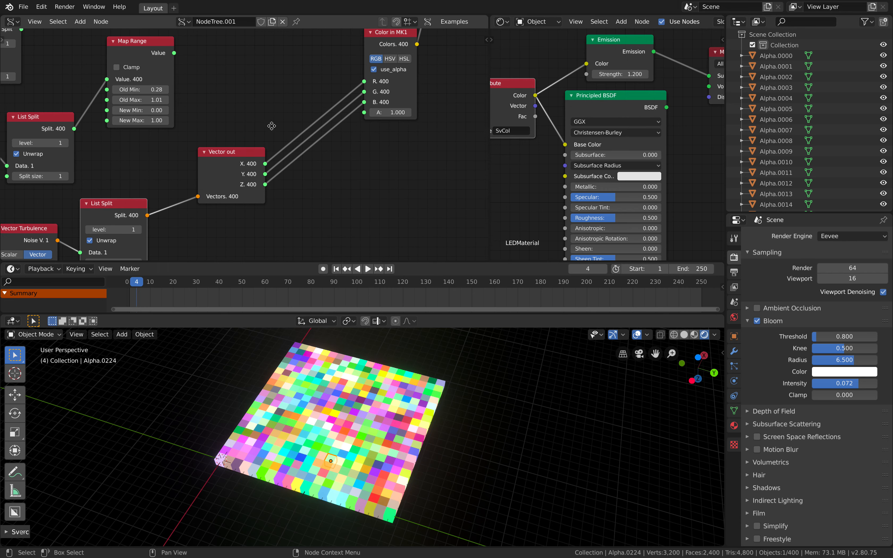
- Move the Vertex color mk3 node down closer to Color in MK1
middle_click_drag(400, 41, 207, 144)
left_click_drag(198, 137, 189, 71)
middle_click_drag(238, 65, 196, 141)
scroll(196, 140, "up", 3)
left_click_drag(265, 119, 276, 106)
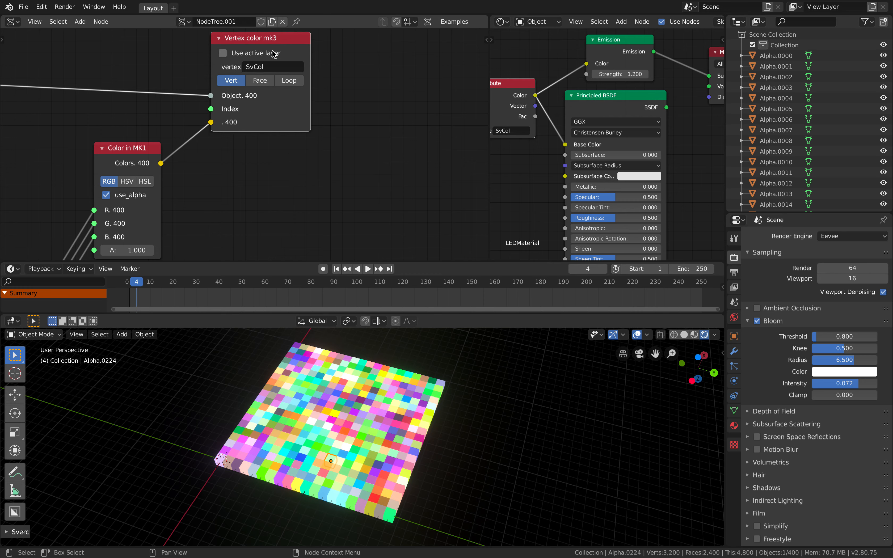
- Select the Alpha.0398 box near the grid's corner, inspect the multicolored grid, and save the file
middle_click_drag(357, 391, 337, 403)
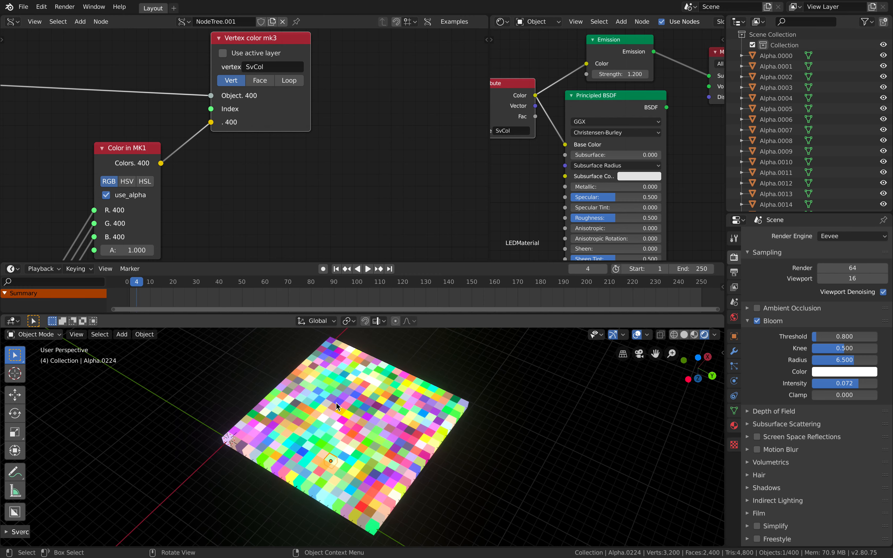
middle_click_drag(396, 494, 398, 461)
left_click(459, 426)
middle_click_drag(471, 433, 477, 424)
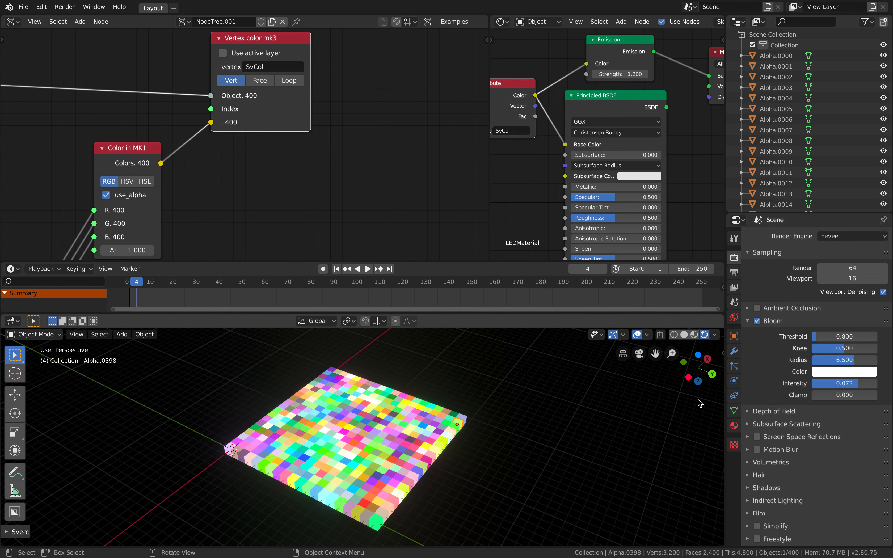
middle_click_drag(399, 453, 421, 404)
key("ctrl+s")
- Review the start of the node tree, examining the Viewer BMesh and Box nodes and their connections to Plane MK2
scroll(287, 196, "down", 2)
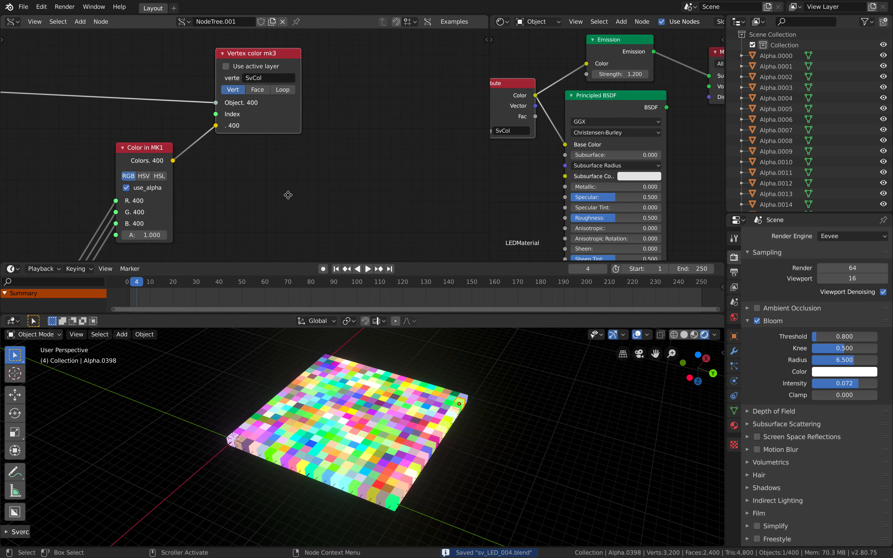
middle_click_drag(287, 195, 295, 236)
middle_click_drag(289, 168, 316, 155)
scroll(124, 132, "down", 6)
middle_click_drag(87, 129, 230, 144)
middle_click_drag(159, 132, 340, 99)
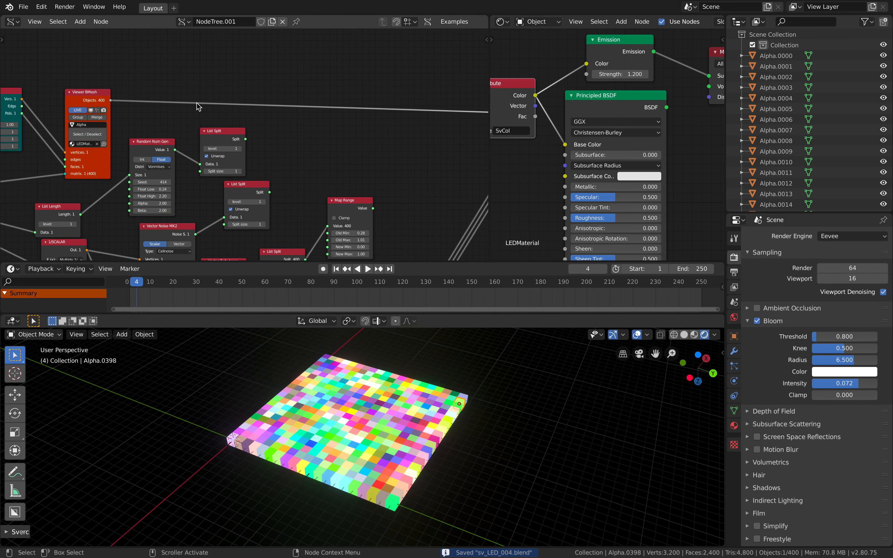
middle_click_drag(177, 100, 302, 96)
left_click_drag(212, 86, 203, 64)
middle_click_drag(180, 92, 271, 113)
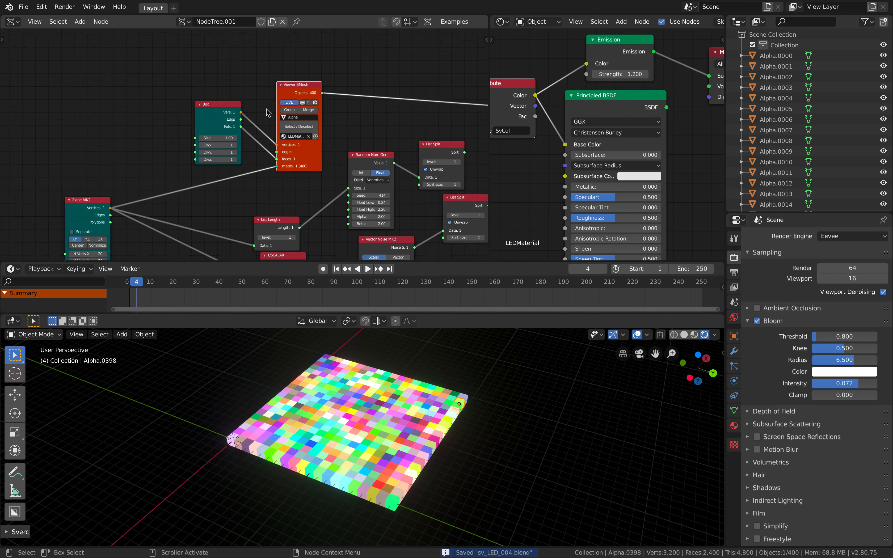
scroll(258, 110, "up", 3)
left_click_drag(207, 97, 209, 70)
scroll(209, 79, "up", 2)
middle_click_drag(236, 133, 235, 112)
scroll(235, 109, "up", 1)
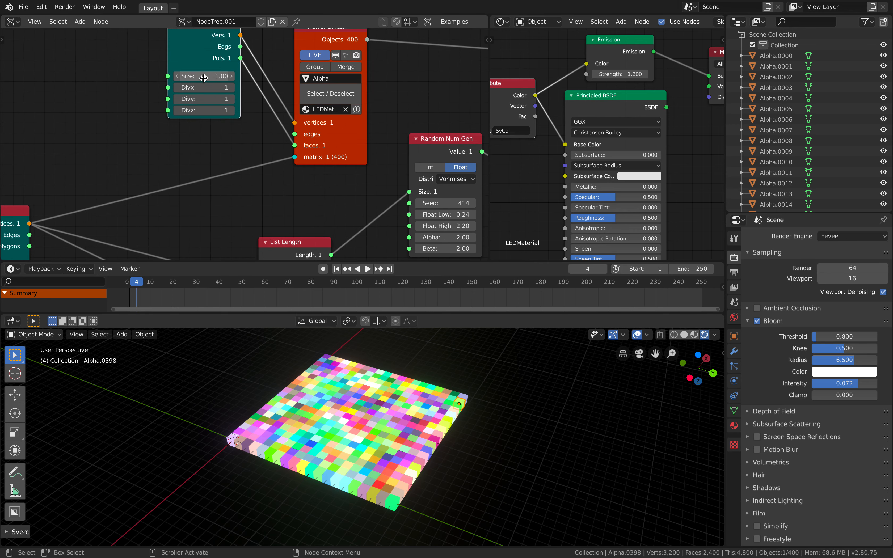
left_click_drag(198, 67, 226, 87)
scroll(248, 196, "down", 4)
middle_click_drag(248, 196, 299, 126)
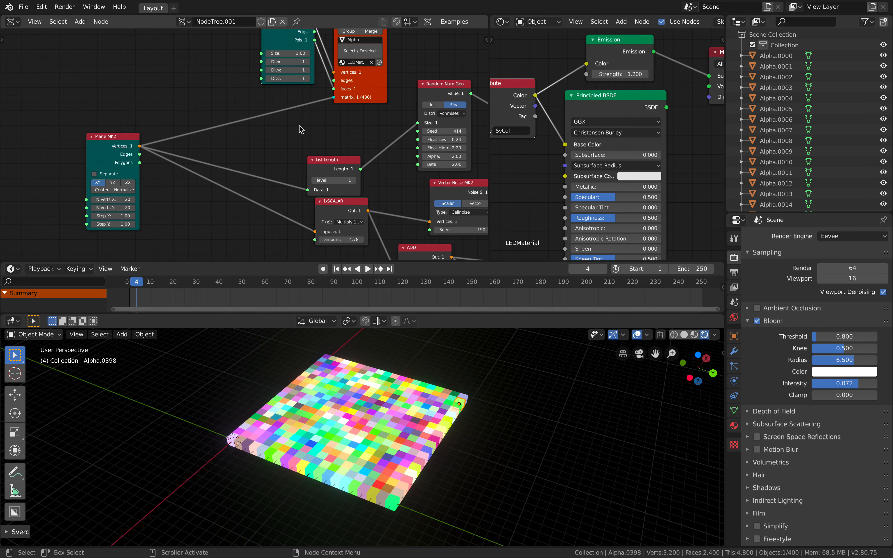
- Move the Plane MK2 node closer to List Length and 1/SCALAR, and save the file
left_click_drag(123, 141, 206, 129)
middle_click_drag(249, 165, 212, 147)
key("ctrl+s")
- Set the amount of the 1/SCALAR node to 4.68
middle_click_drag(211, 183, 163, 147)
middle_click_drag(342, 378, 347, 376)
middle_click_drag(291, 163, 348, 151)
middle_click_drag(202, 110, 256, 180)
scroll(185, 165, "up", 6)
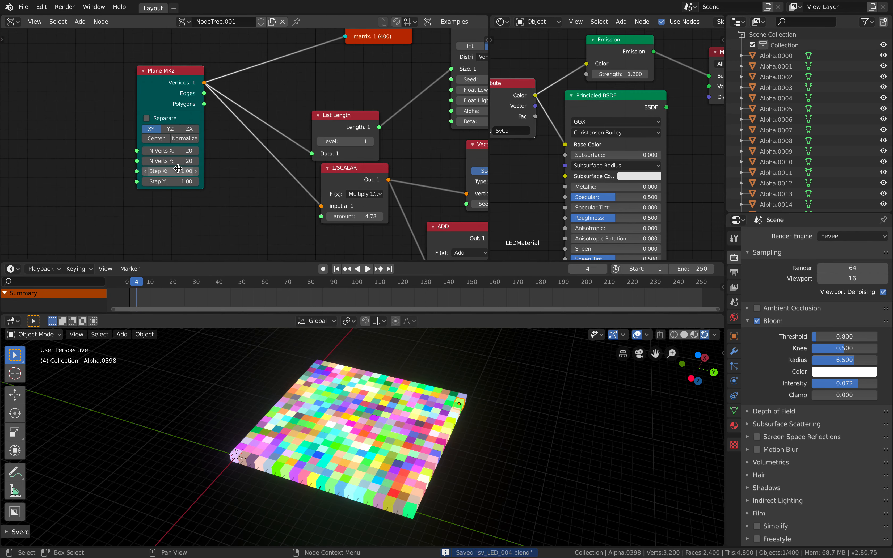
scroll(276, 155, "down", 2)
mouse_move(890, 43)
left_mouse_down()
mouse_move(892, 145)
mouse_move(890, 42)
left_mouse_up()
middle_click_drag(401, 181, 242, 129)
scroll(242, 129, "up", 2)
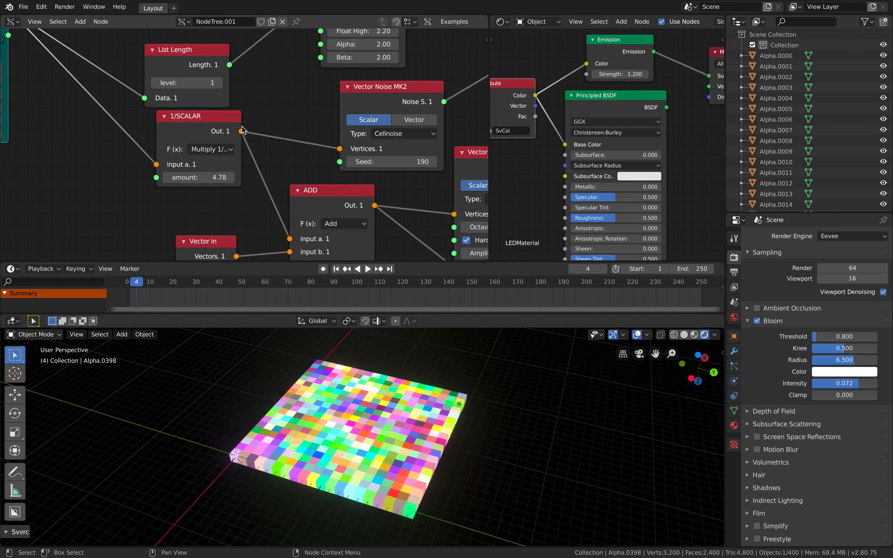
mouse_move(199, 177)
left_mouse_down()
mouse_move(180, 177)
mouse_move(195, 178)
left_mouse_up()
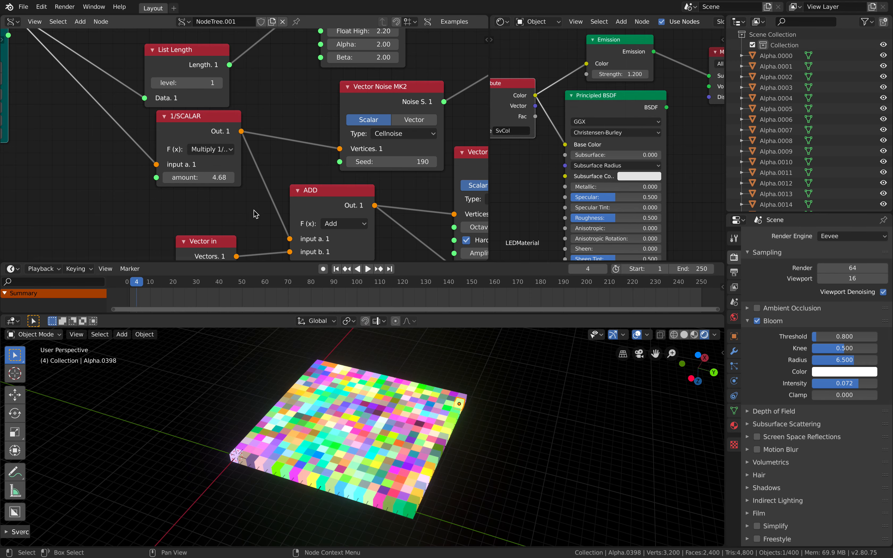
- Set the Vector in offset to X 12.480, Y 11.580 and Z 3.720, and save the file
middle_click_drag(261, 240, 171, 165)
left_click_drag(116, 202, 111, 229)
scroll(465, 423, "up", 3)
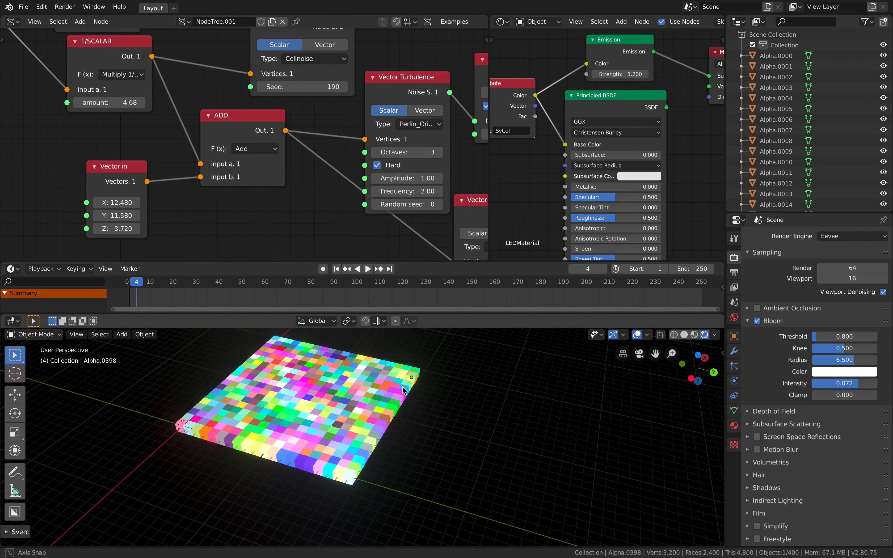
key("ctrl+s")
- Select all the boxes with corner box Alpha.0380 as the active object, and add a Bevel modifier to it
key("a")
mouse_move(415, 427)
middle_mouse_down()
mouse_move(405, 442)
mouse_move(427, 410)
mouse_move(428, 429)
middle_mouse_up()
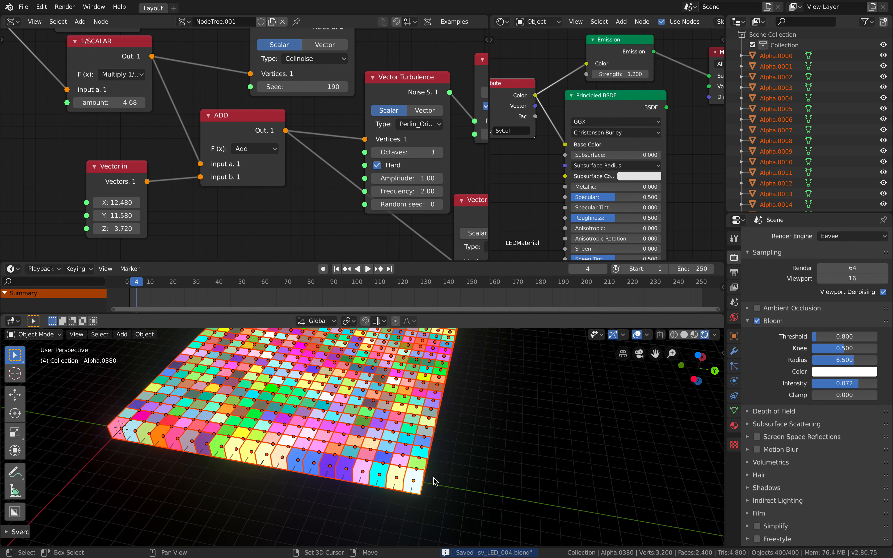
left_click(418, 487, "shift")
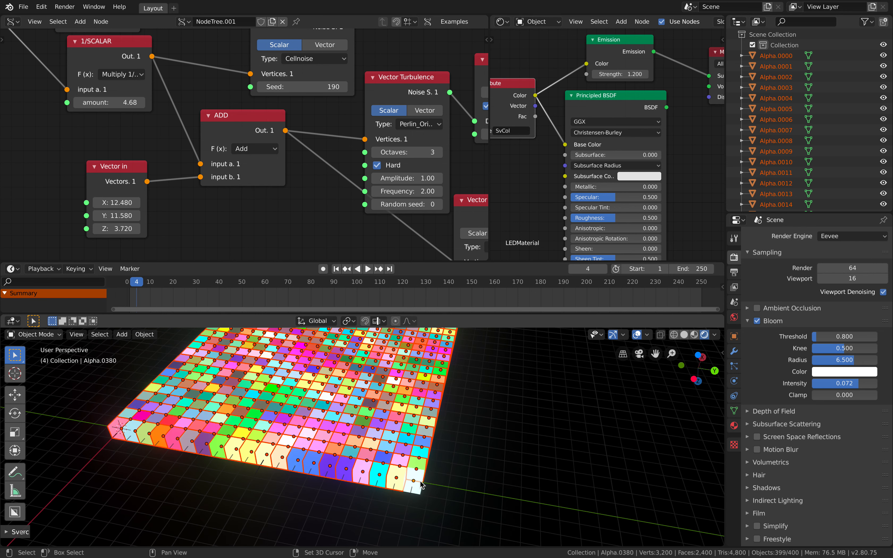
left_click(734, 351)
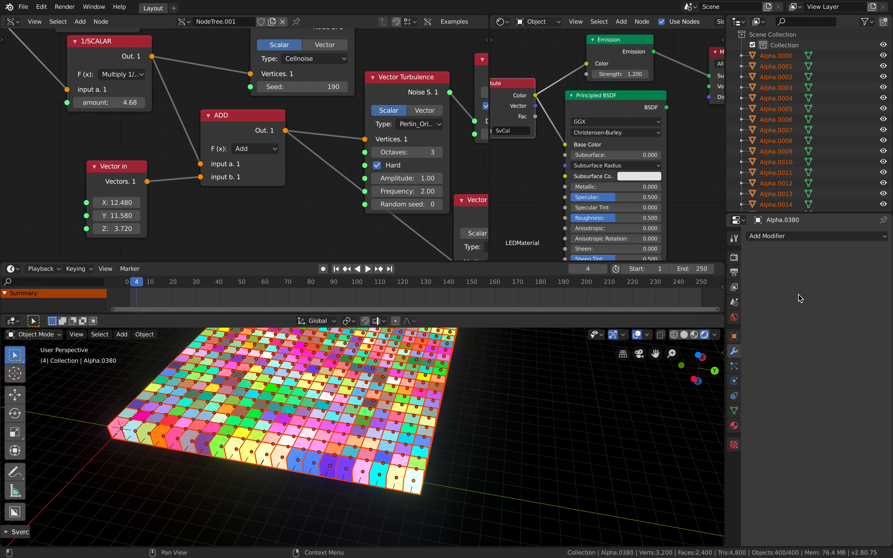
left_click(794, 236)
left_click(684, 273)
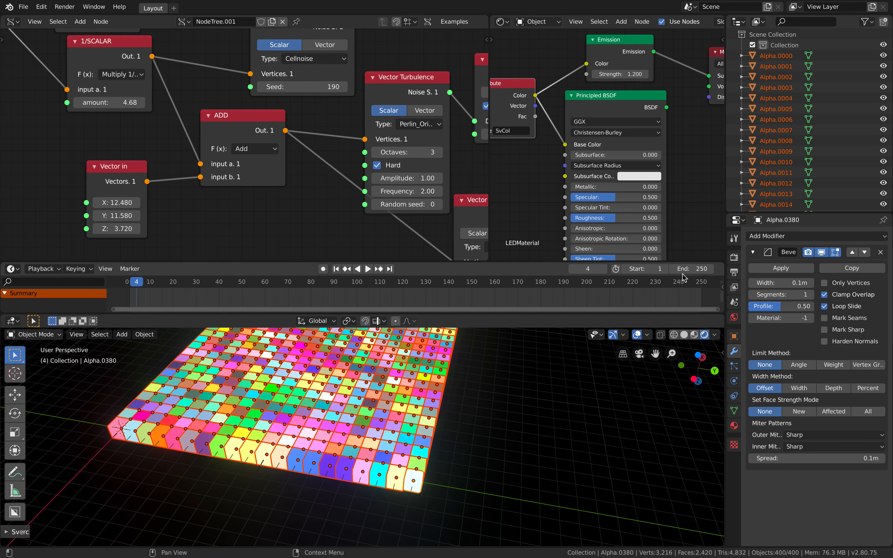
- Link the active box's modifiers to all the selected boxes
middle_click_drag(491, 392, 504, 395)
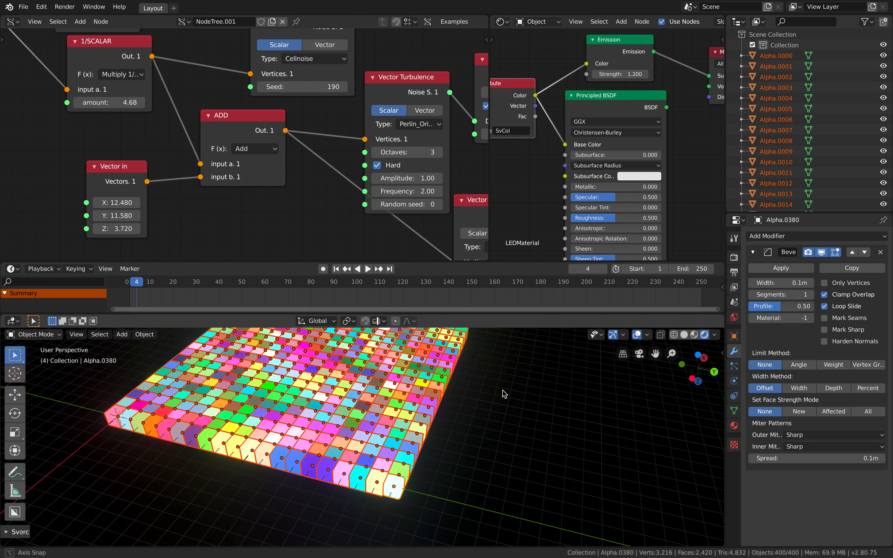
key("ctrl+l")
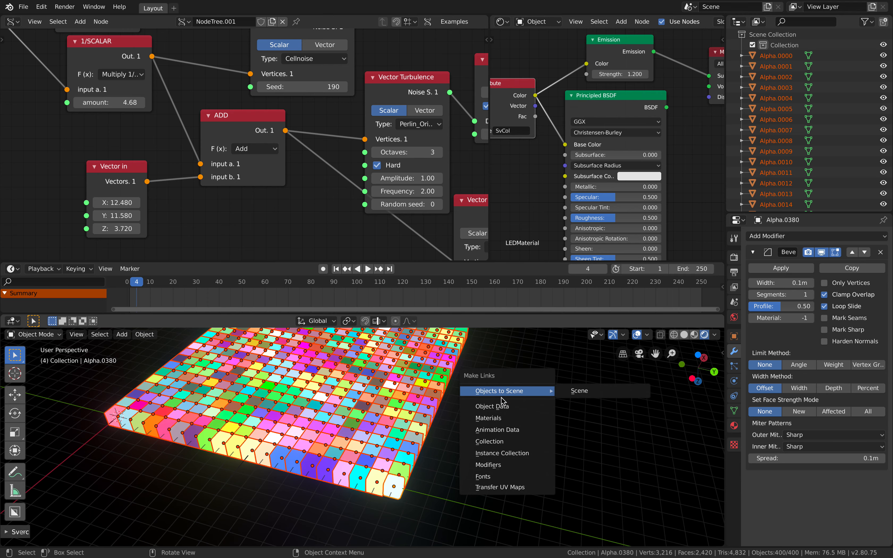
left_click(497, 465)
scroll(417, 463, "up", 1)
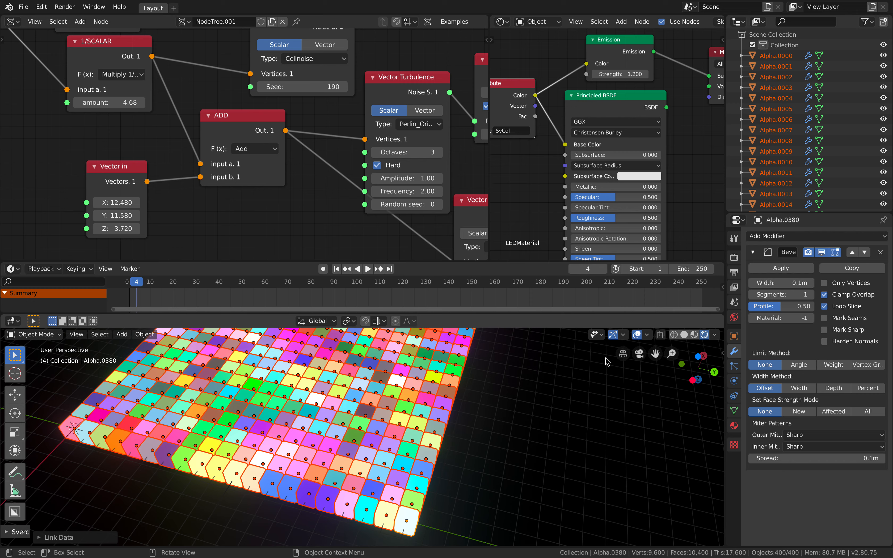
- Switch the viewport to Solid shading with world-space Cavity enabled and Shadow off
left_click(685, 335)
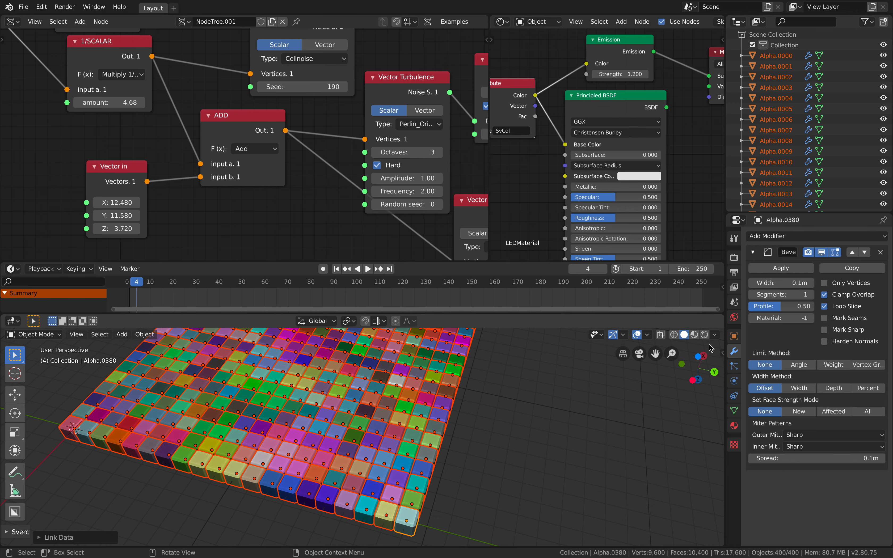
left_click(715, 335)
left_click(657, 264)
left_click(657, 264)
left_click(657, 264)
left_click(655, 256)
left_click(656, 255)
left_click(715, 334)
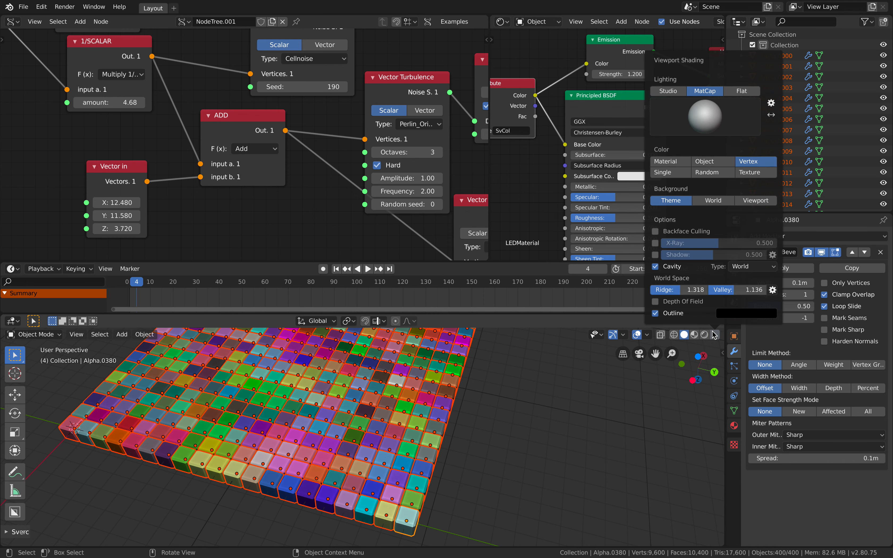
- Try several MatCaps for the solid shading, choose one, and deselect all the boxes
left_click(711, 137)
left_click(647, 157)
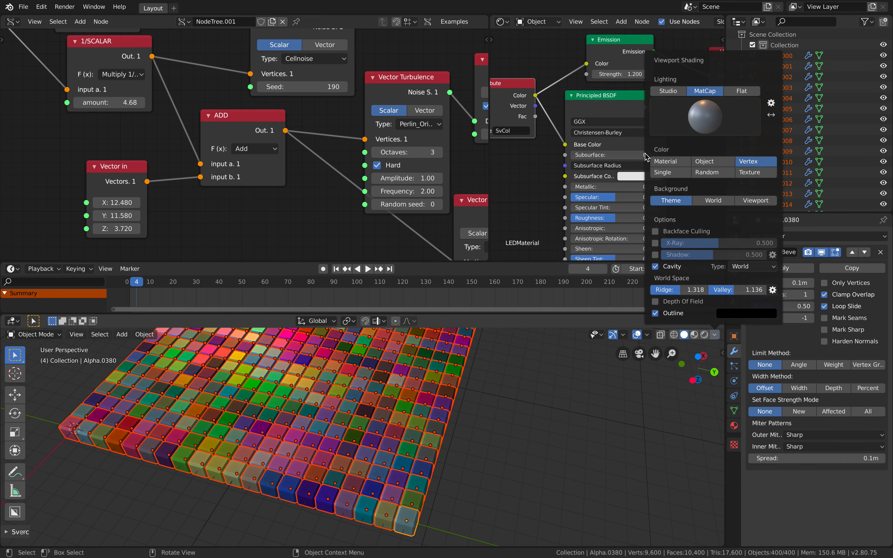
left_click(705, 118)
left_click(720, 151)
left_click(707, 121)
left_click(619, 153)
left_click(465, 421)
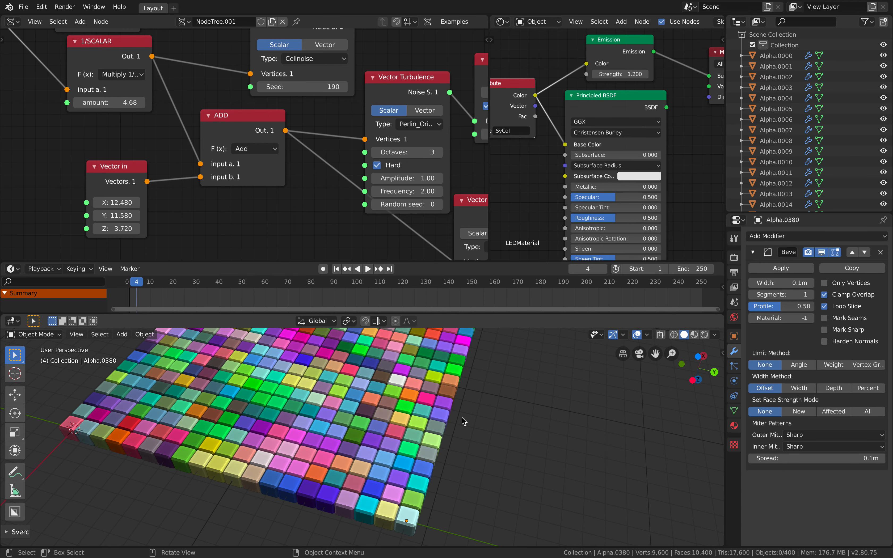
- Hide the viewport overlays, orbit around the bevelled grid, and toggle the viewport to full screen and back
left_click(637, 334)
middle_click_drag(590, 369, 506, 372)
key("ctrl+alt+space")
key("ctrl+alt+space")
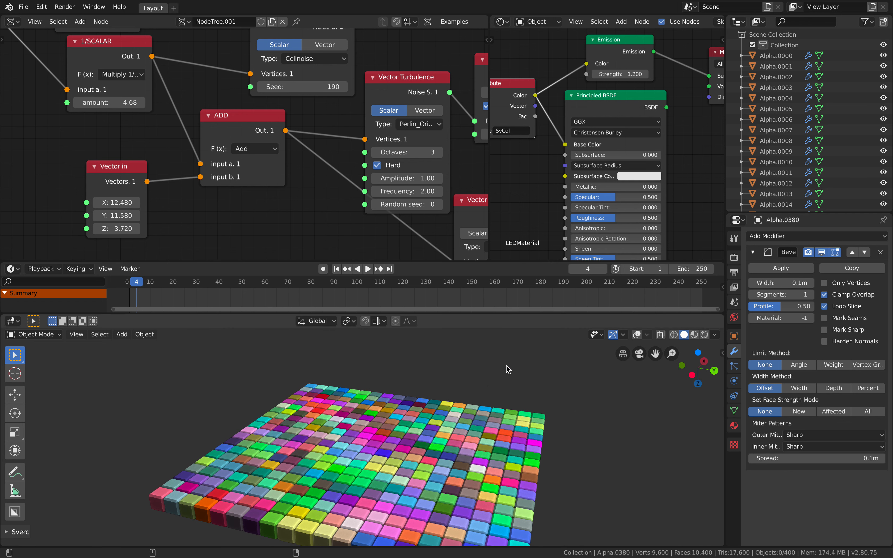
- Set the Vector in offset to X 15.600, Y 14.700 and Z 8.820
scroll(205, 219, "down", 2)
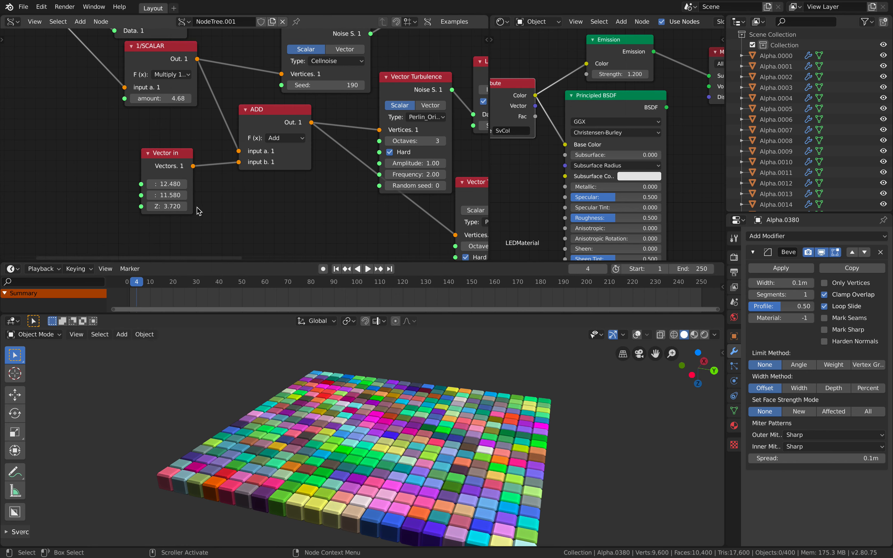
left_click_drag(167, 184, 199, 206)
middle_click_drag(324, 156, 187, 155)
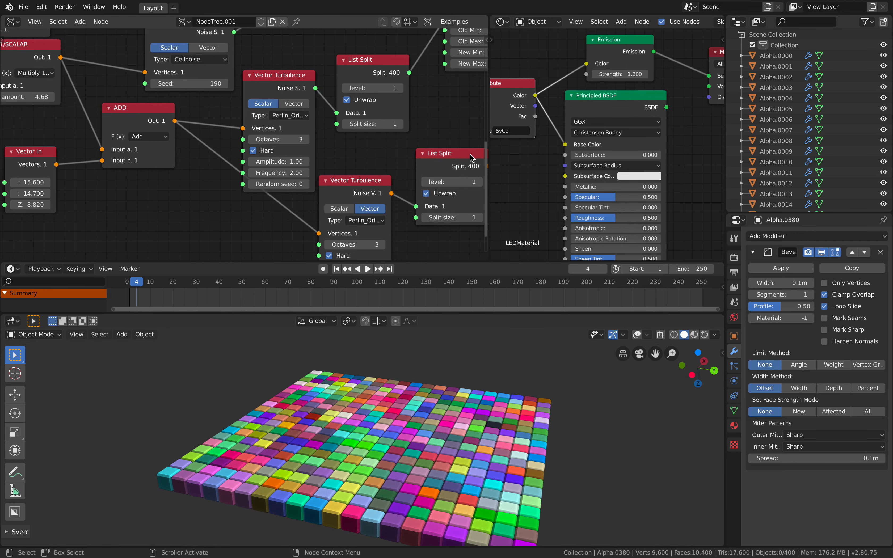
- Join the shader editor area into the Sverchok node editor to widen it, and save the file
middle_click_drag(470, 155, 351, 133)
left_click_drag(488, 17, 532, 52)
scroll(476, 119, "down", 1)
middle_click_drag(475, 119, 433, 123)
key("ctrl+s")
- Reposition the vector-mode Vector Turbulence and its List Split to tidy the chain leading to Vector out
left_click_drag(426, 133, 440, 119)
middle_click_drag(395, 163, 384, 108)
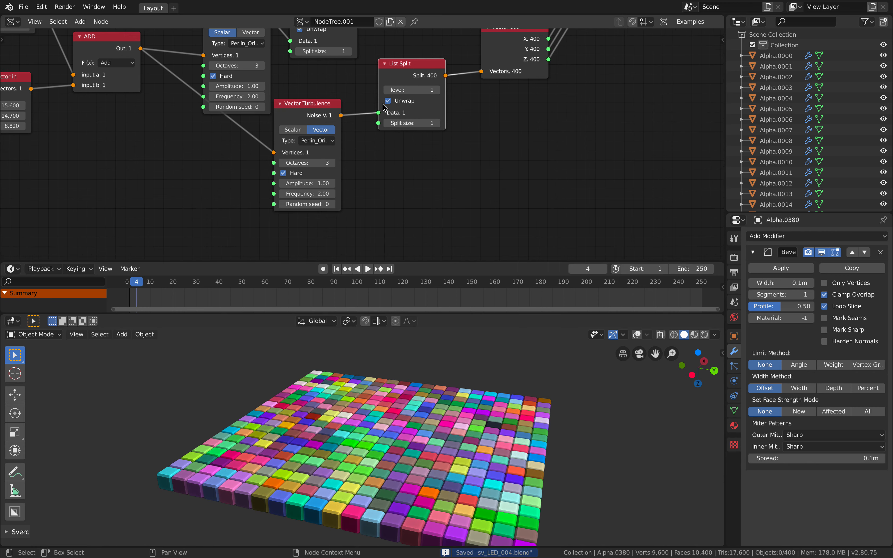
scroll(382, 110, "up", 1)
left_click_drag(303, 187, 303, 188)
key("Return")
left_click_drag(314, 106, 319, 115)
middle_click_drag(343, 122, 339, 149)
left_click_drag(317, 134, 325, 130)
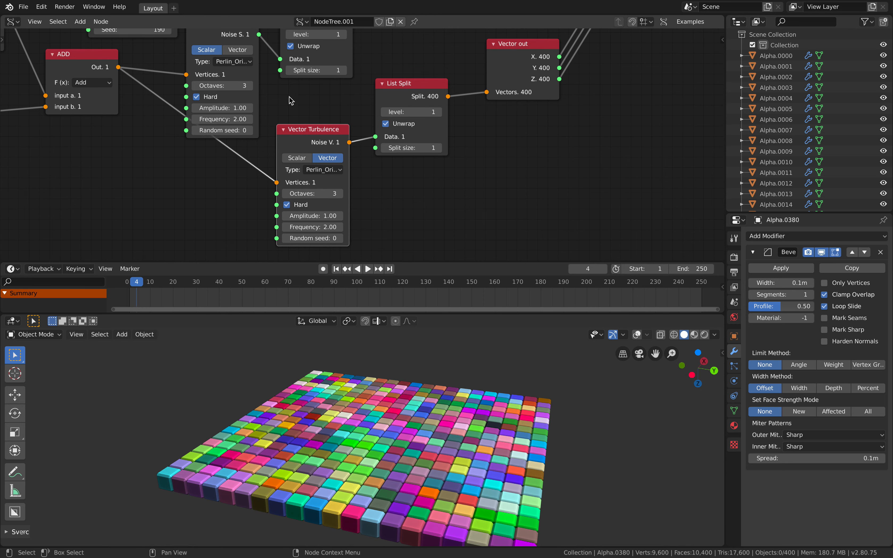
- Set the vector-mode Vector Turbulence frequency to 0.66 to soften the color pattern, check the grid, and save the file
left_click_drag(318, 228, 323, 228)
left_click(318, 228)
type("1")
key("Return")
scroll(438, 419, "down", 2)
middle_click_drag(419, 377, 398, 388)
scroll(438, 420, "down", 1)
middle_click_drag(398, 388, 399, 414)
left_click_drag(317, 228, 302, 228)
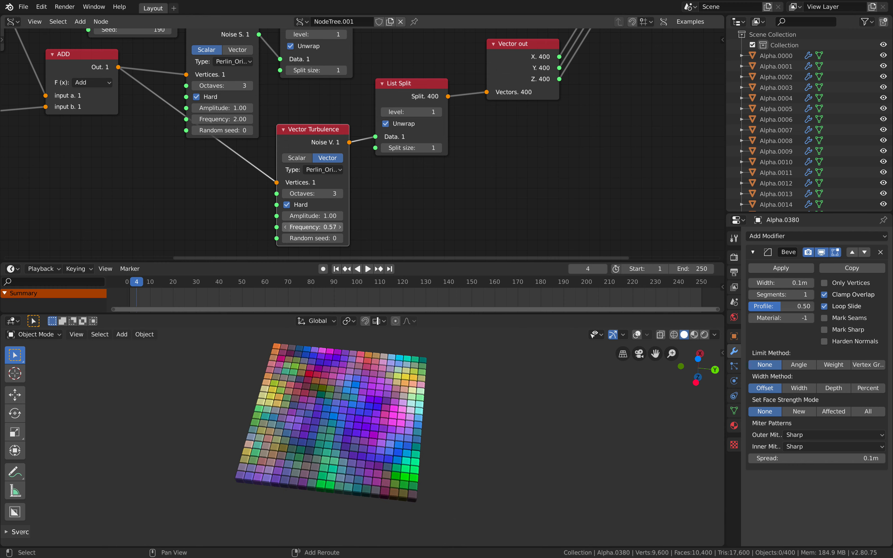
middle_click_drag(410, 417, 362, 384)
key("ctrl+s")
- Spread out the nodes around the random, noise and turbulence branches to tidy the node tree
middle_click_drag(454, 130, 361, 148)
scroll(361, 148, "down", 6)
middle_click_drag(365, 53, 255, 159)
left_click_drag(247, 129, 271, 105)
middle_click_drag(222, 137, 291, 139)
mouse_move(221, 104)
middle_mouse_down()
mouse_move(302, 129)
mouse_move(220, 106)
middle_mouse_up()
left_click_drag(194, 99, 201, 63)
left_click_drag(263, 88, 288, 68)
mouse_move(205, 63)
left_mouse_down()
mouse_move(229, 67)
mouse_move(213, 66)
left_mouse_up()
left_click_drag(225, 183, 232, 153)
left_click_drag(286, 143, 298, 140)
middle_click_drag(285, 174, 293, 106)
mouse_move(282, 148)
left_mouse_down()
mouse_move(267, 149)
mouse_move(276, 142)
left_mouse_up()
left_click_drag(341, 141, 337, 147)
middle_click_drag(313, 71, 330, 133)
left_click_drag(326, 126, 321, 113)
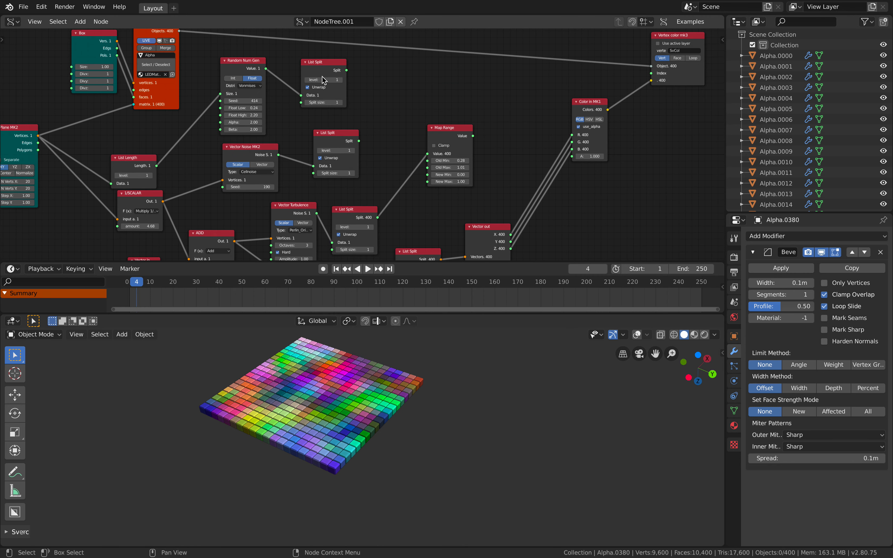
- Reposition the two upper List Split nodes, Map Range, Vector out and Color in to even out their spacing
left_click_drag(324, 66, 317, 58)
left_click_drag(334, 131, 316, 126)
left_click_drag(440, 134, 422, 142)
middle_click_drag(408, 154, 318, 110)
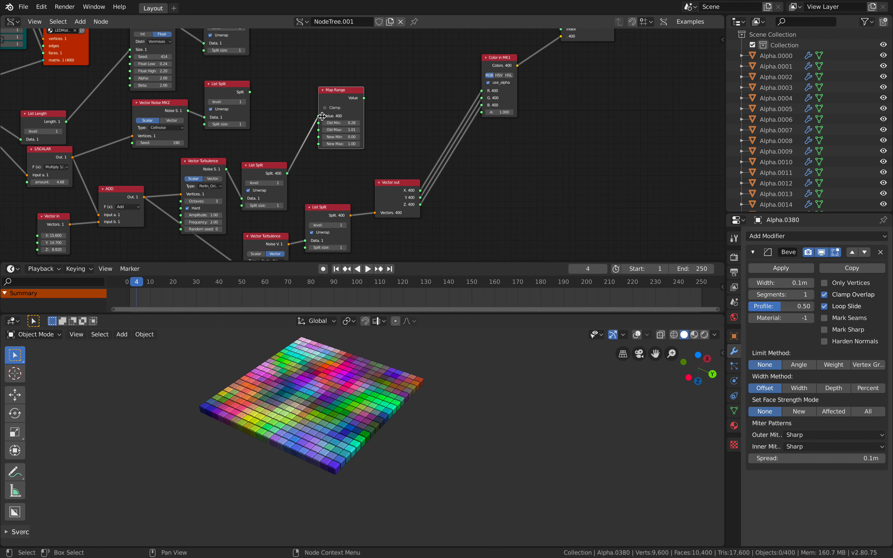
left_click_drag(334, 100, 342, 101)
left_click_drag(395, 182, 402, 175)
middle_click_drag(497, 51, 426, 98)
left_click_drag(428, 104, 413, 156)
- Rearrange the Vertex color, mesh viewer, Box and Plane MK2 nodes at the outer parts of the tree
scroll(514, 76, "down", 2)
middle_click_drag(502, 76, 508, 149)
left_click_drag(518, 118, 502, 96)
middle_click_drag(343, 155, 466, 134)
left_click_drag(202, 84, 216, 78)
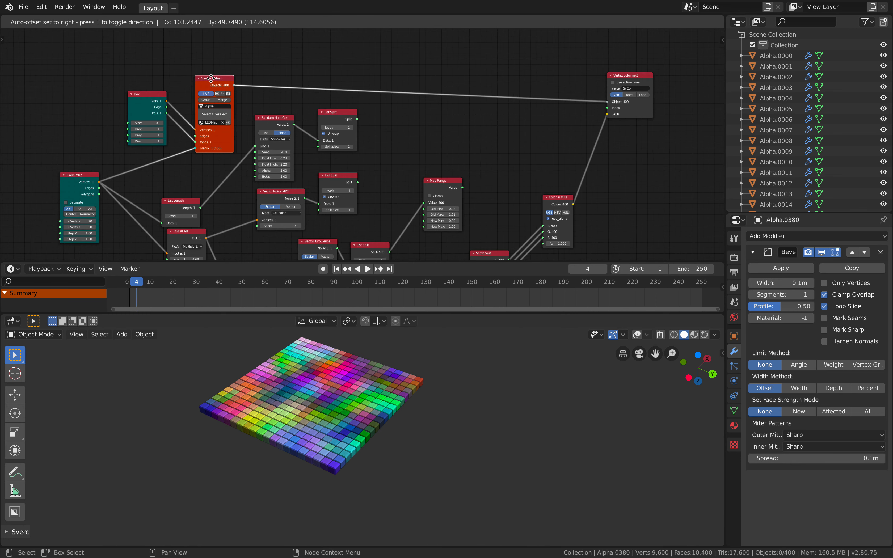
middle_click_drag(214, 79, 291, 71)
left_click_drag(212, 85, 203, 78)
left_click_drag(161, 171, 131, 163)
- Shift List Length, 1/SCALAR, Vector in and ADD toward the plane node, and reposition the scalar Vector Turbulence
middle_click_drag(152, 144, 107, 136)
mouse_move(271, 155)
middle_mouse_down()
mouse_move(236, 115)
mouse_move(263, 143)
middle_mouse_up()
left_click_drag(187, 134, 170, 109)
left_click_drag(188, 169, 159, 158)
left_click_drag(191, 216, 163, 210)
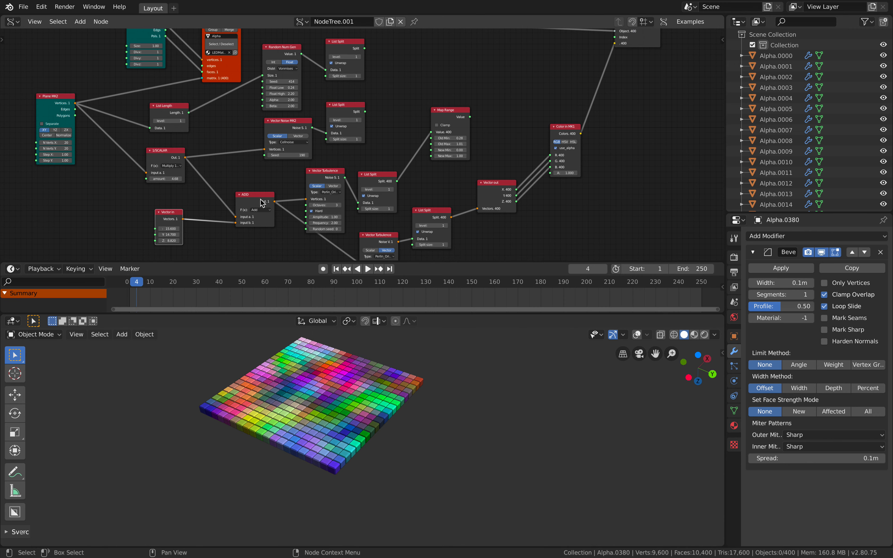
left_click_drag(253, 197, 217, 184)
scroll(217, 184, "up", 1)
left_click_drag(308, 176, 331, 173)
middle_click_drag(333, 151, 322, 123)
scroll(340, 132, "up", 2)
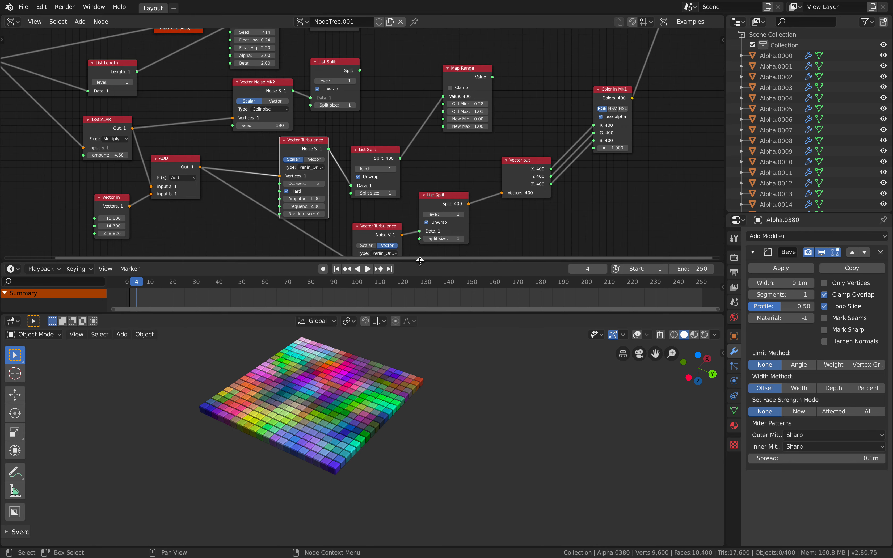
- Make the node editor slightly taller and select one box in the middle of the grid
left_click_drag(420, 262, 421, 264)
mouse_move(400, 374)
middle_mouse_down()
mouse_move(427, 382)
mouse_move(411, 382)
middle_mouse_up()
scroll(378, 382, "up", 2)
mouse_move(347, 392)
middle_mouse_down("shift")
mouse_move(386, 406)
mouse_move(346, 397)
middle_mouse_up("shift")
left_click(382, 410)
- Place the vector-mode Vector Turbulence beneath the scalar one, and nudge the scalar turbulence and Vector Noise nodes into line
middle_click_drag(338, 150, 320, 115)
scroll(319, 114, "up", 1)
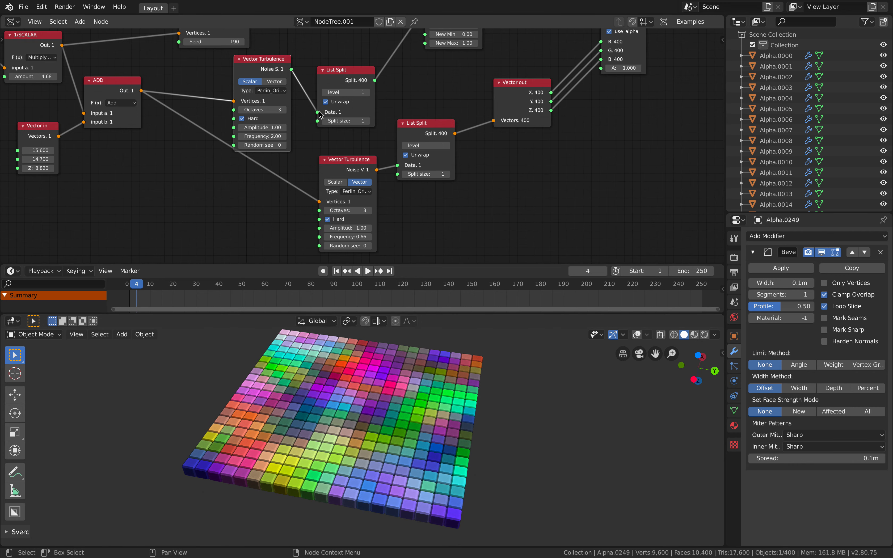
left_click_drag(342, 161, 269, 172)
middle_click_drag(271, 92, 267, 136)
left_click_drag(253, 107, 255, 111)
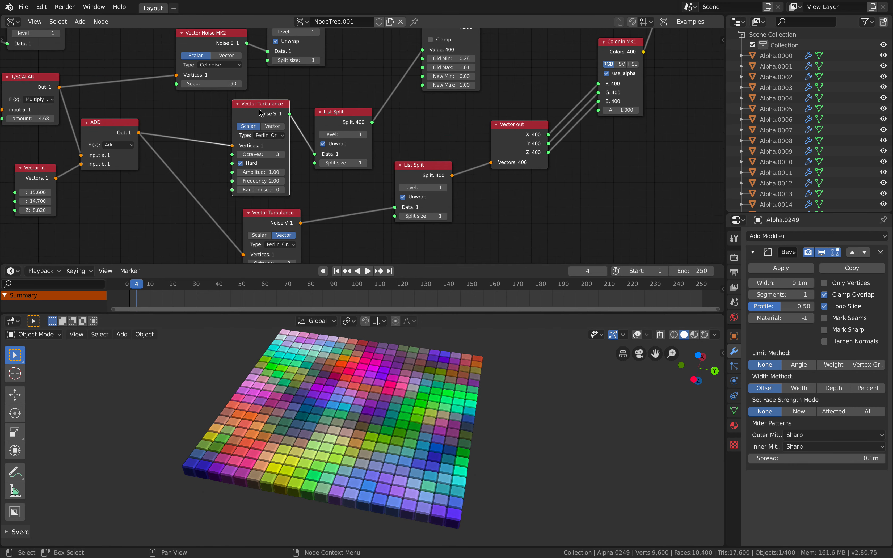
middle_click_drag(261, 108, 265, 135)
left_click_drag(217, 63, 207, 64)
left_click_drag(267, 131, 264, 133)
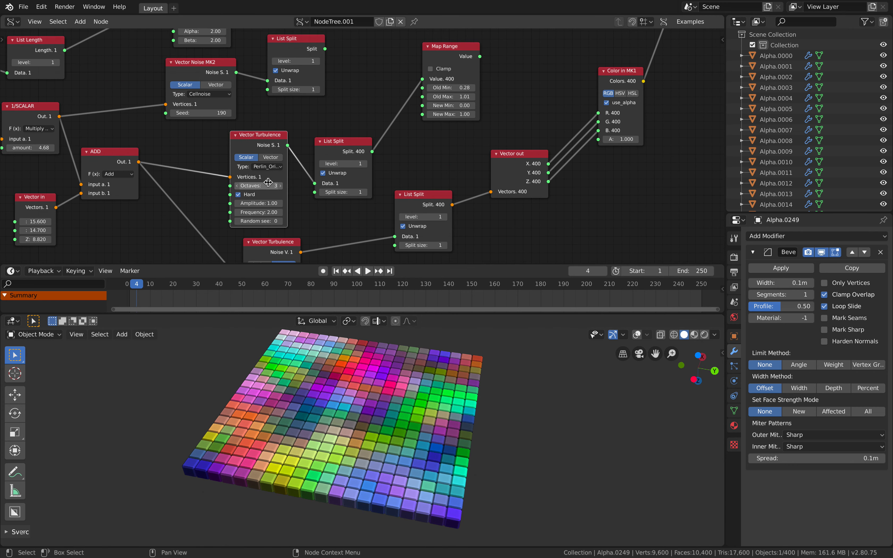
- Try the Voronoi_F1 and Voronoi_F4 noise types on the vector-mode Vector Turbulence
middle_click_drag(276, 188, 282, 103)
left_click(289, 188)
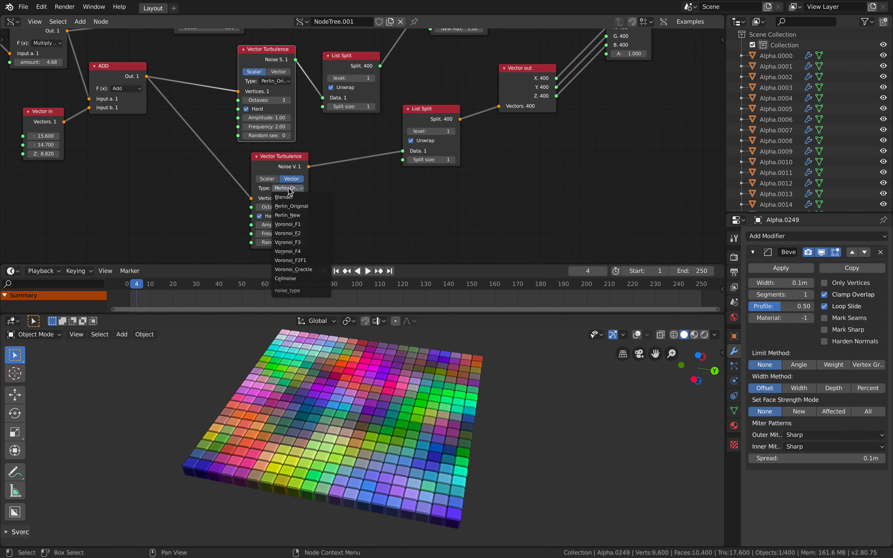
left_click(297, 225)
left_click(290, 188)
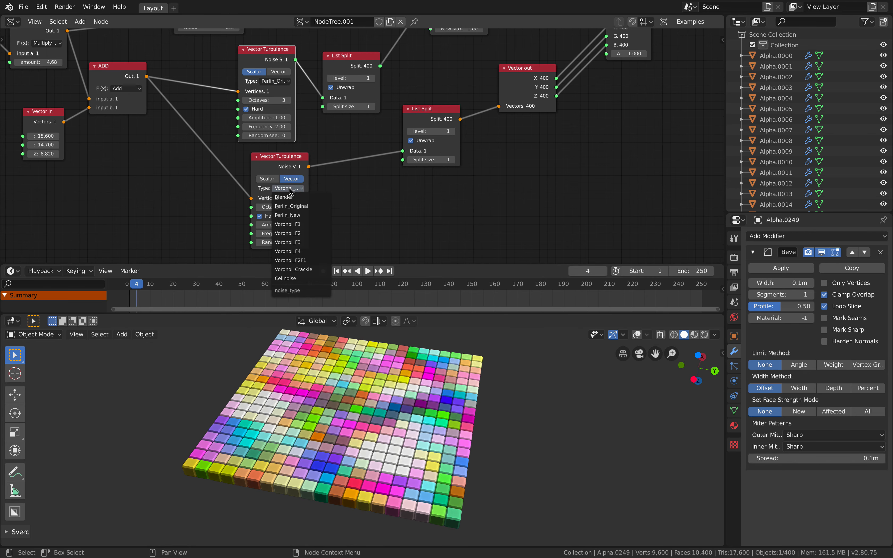
left_click(301, 251)
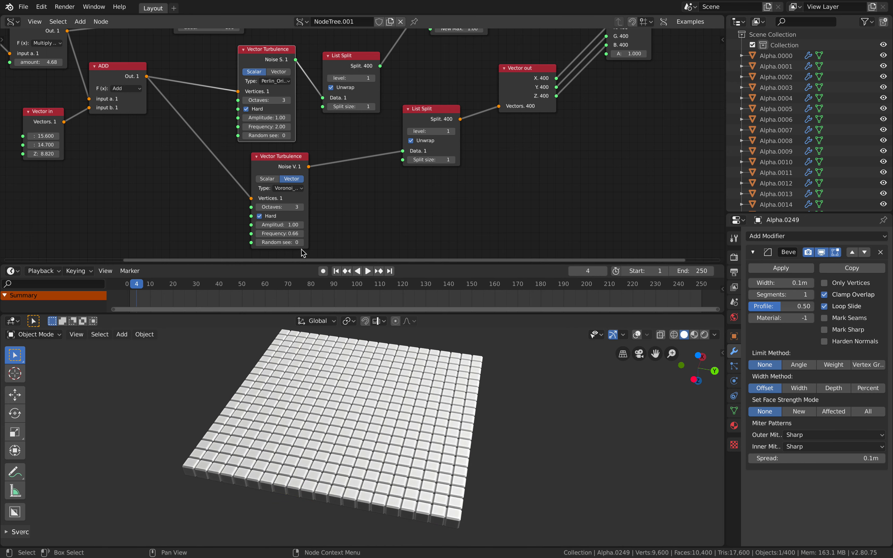
left_click(290, 188)
left_click(293, 224)
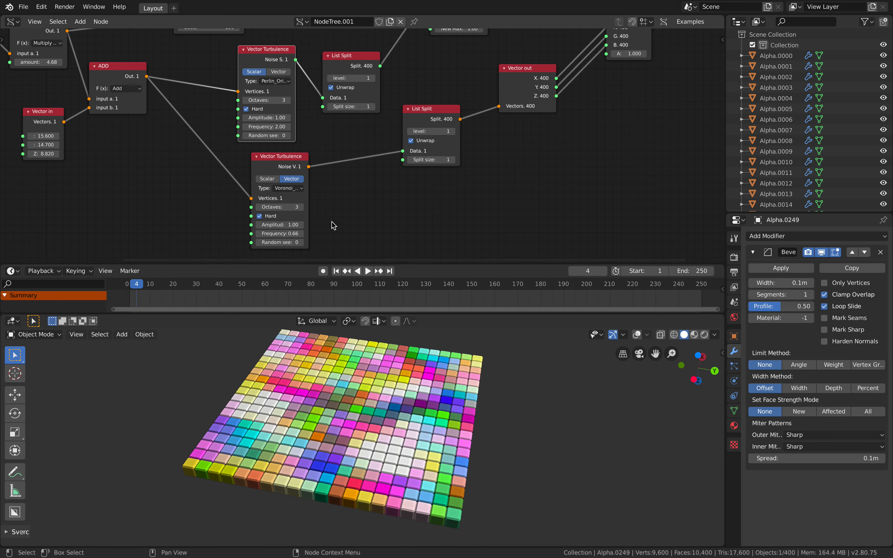
- Set the vector-mode Vector Turbulence to Perlin_New noise with frequency 0.48 and random seed 44, and save the file
left_click(298, 189)
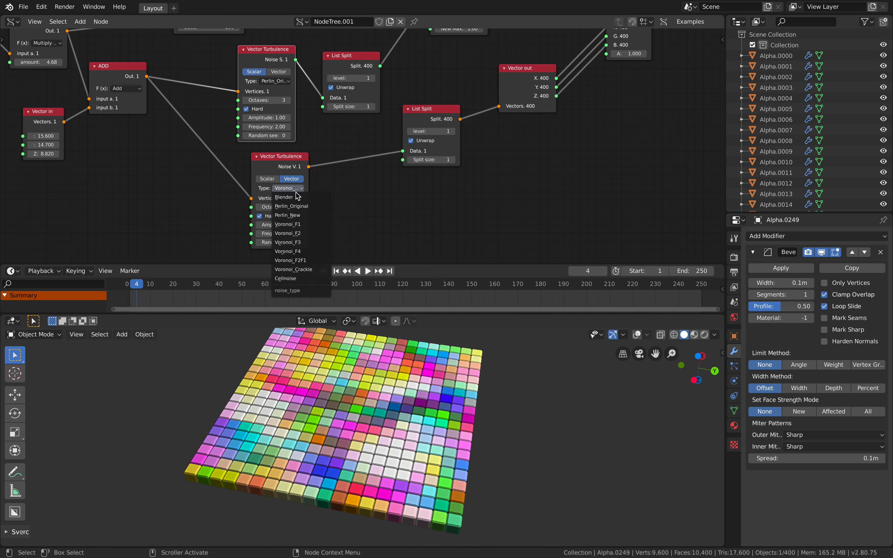
left_click(295, 215)
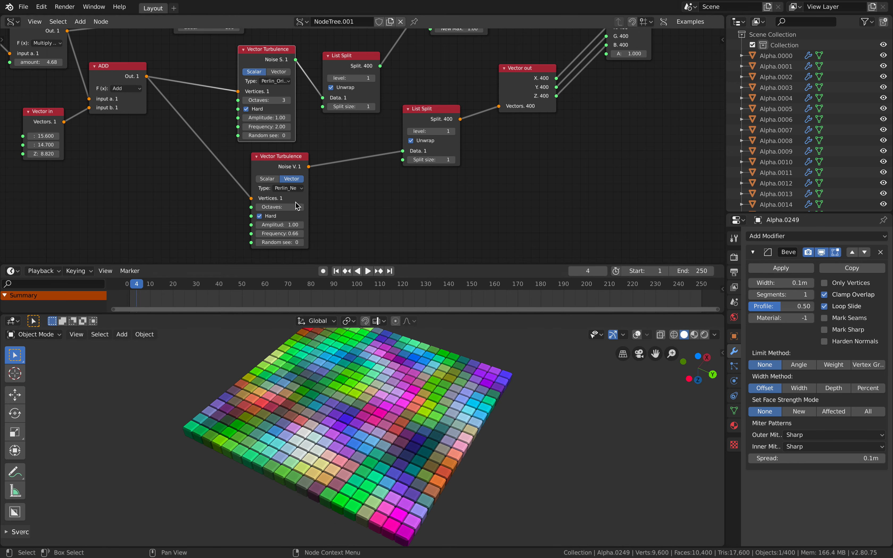
mouse_move(280, 225)
left_mouse_down()
mouse_move(296, 225)
mouse_move(280, 225)
left_mouse_up()
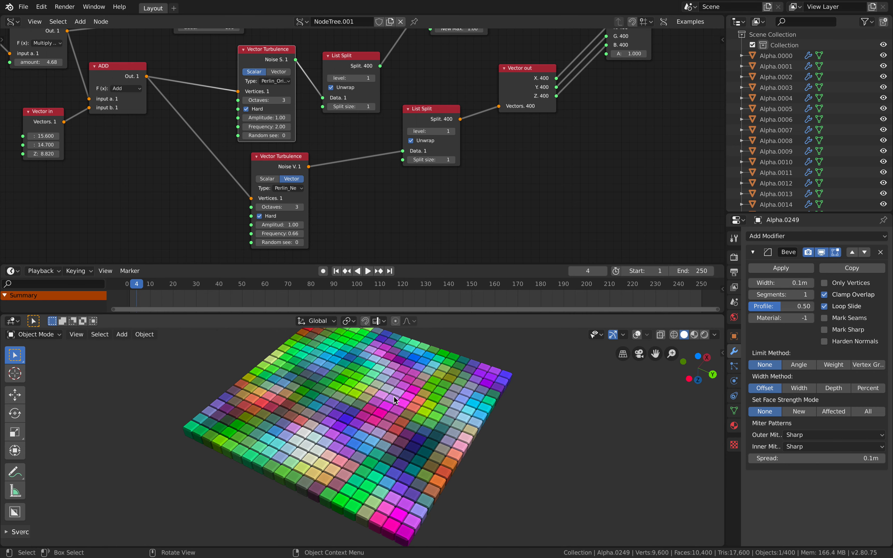
middle_click_drag(393, 396, 425, 395)
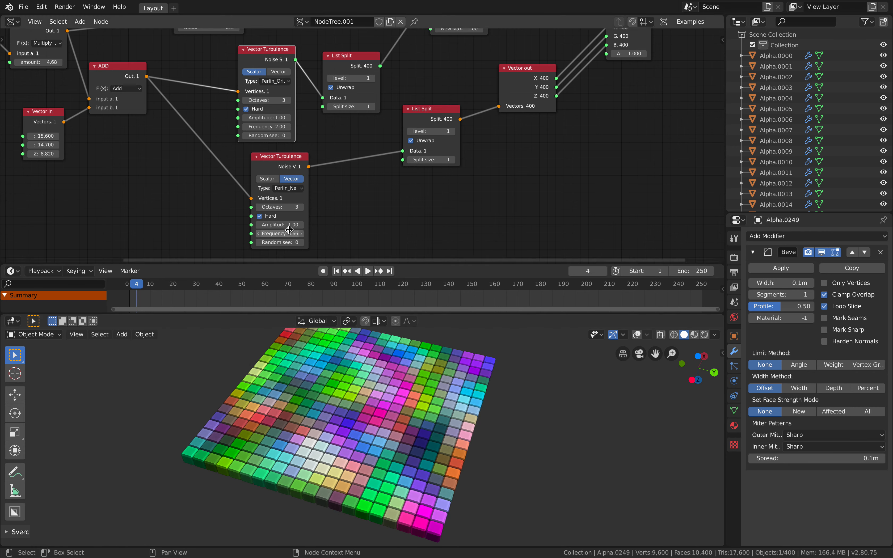
left_click_drag(279, 233, 298, 242)
middle_click_drag(420, 370, 390, 420)
key("ctrl+s")
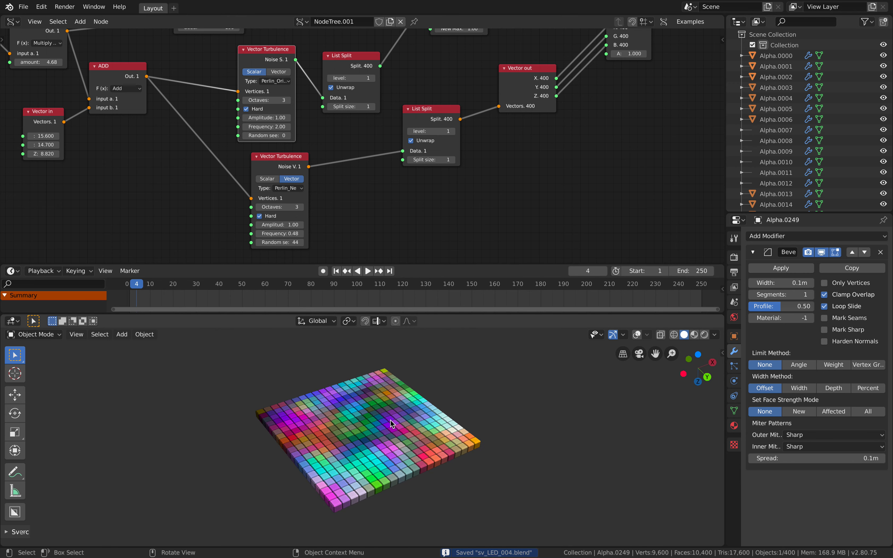
- Move Plane MK2 and its neighbouring nodes away from the math nodes to open up space after the plane
scroll(364, 235, "down", 3)
middle_click_drag(118, 134, 348, 249)
left_click_drag(210, 100, 170, 100)
left_click_drag(331, 163, 288, 157)
middle_click_drag(243, 139, 325, 152)
scroll(325, 152, "up", 1)
left_click_drag(228, 107, 105, 85)
scroll(200, 113, "up", 3)
middle_click_drag(184, 145, 171, 91)
scroll(171, 91, "down", 1)
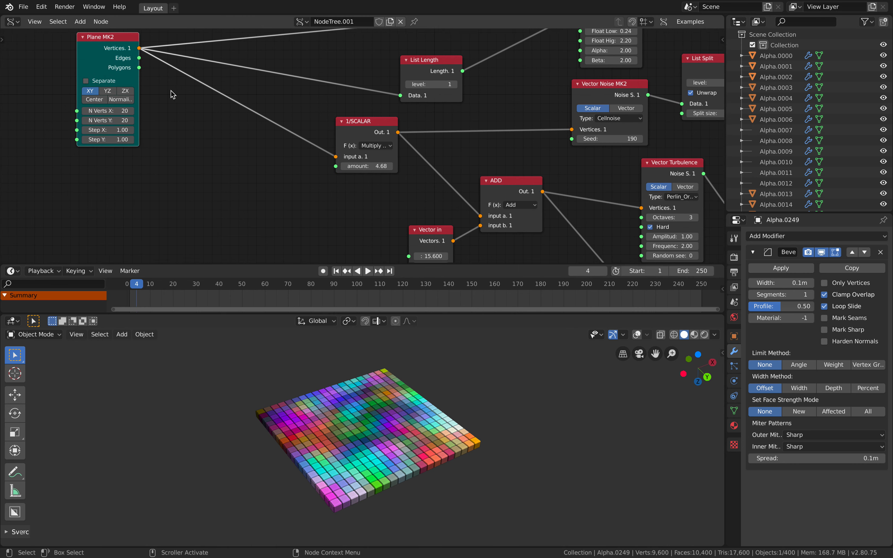
- Add a Vector P Field node below Plane MK2 and save the file
key("alt+space")
type("vector p")
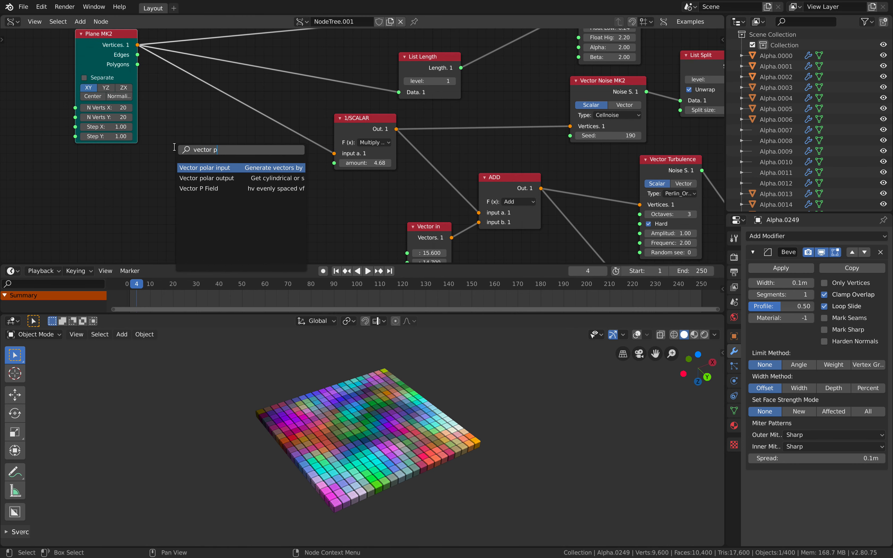
key("Down")
key("Down")
key("Return")
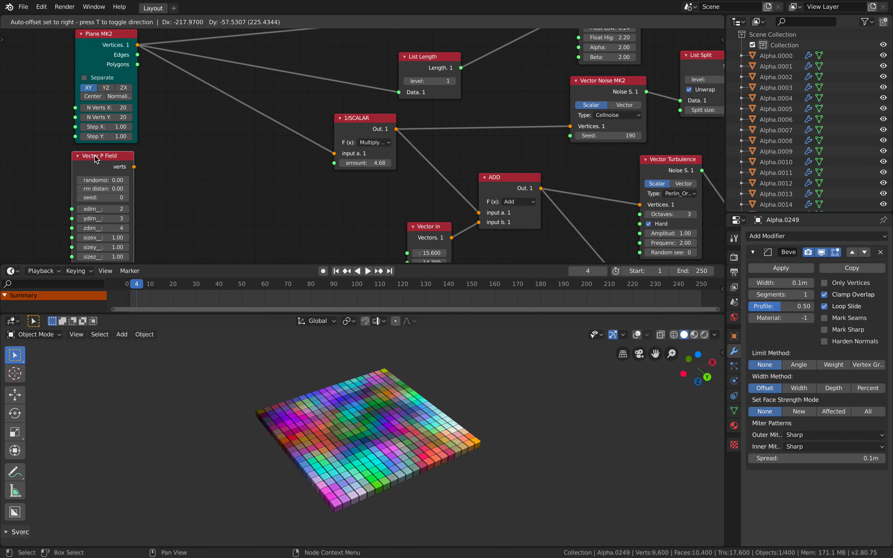
left_click(95, 156)
middle_click_drag(192, 125, 216, 192)
left_click_drag(134, 102, 122, 99)
key("ctrl+s")
middle_click_drag(213, 69, 215, 69)
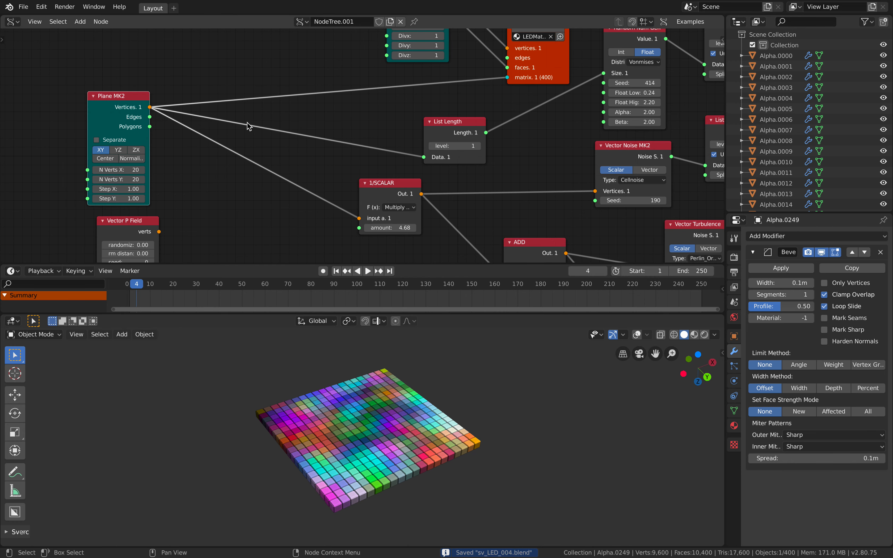
- Add a Reroute node between Plane MK2 and the 1/SCALAR node, and move the plane node aside to make room
left_click(180, 224)
middle_click_drag(211, 204, 225, 180)
key("shift+a")
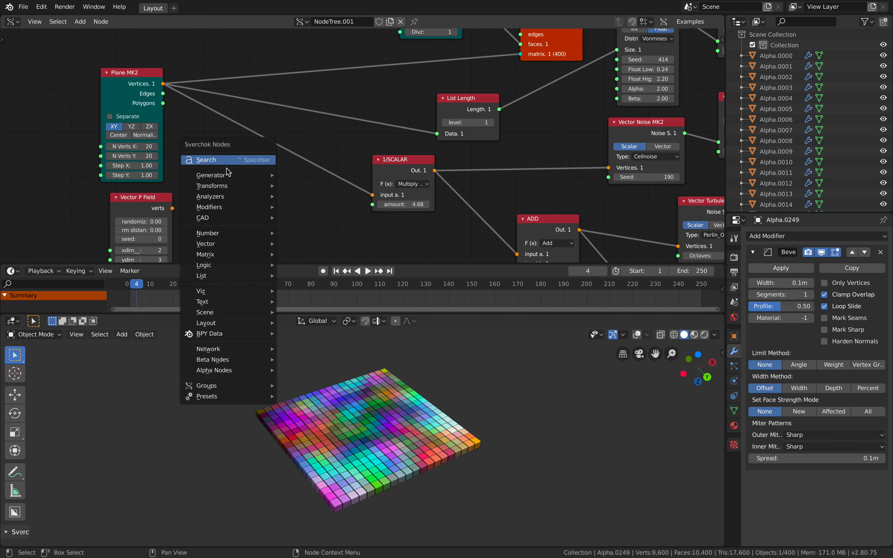
mouse_move(249, 384)
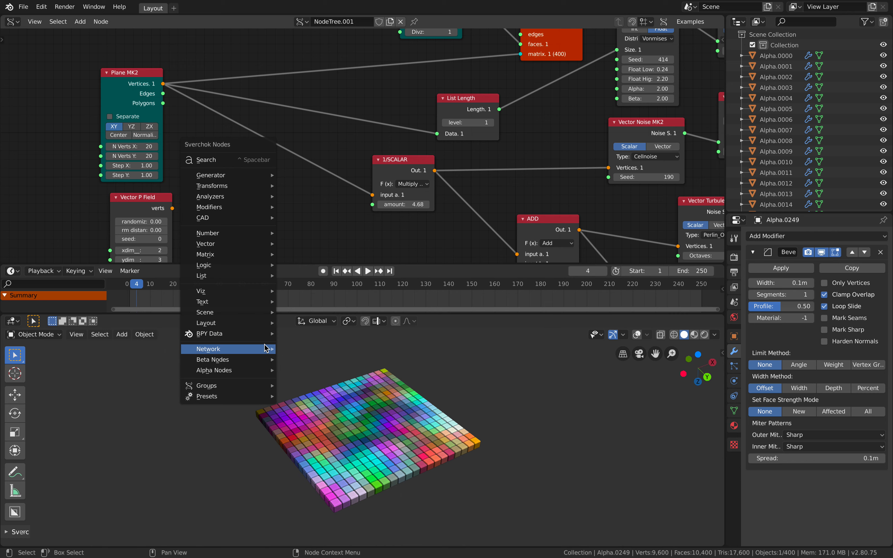
mouse_move(265, 348)
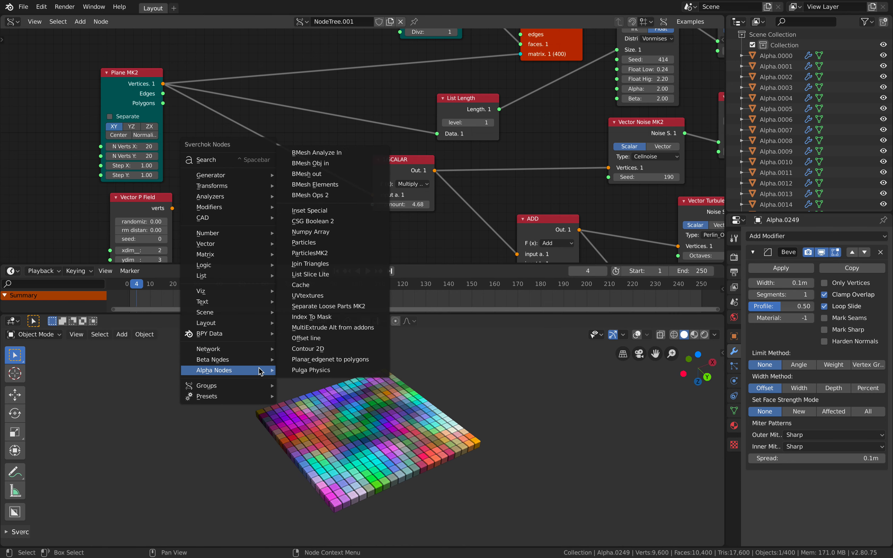
mouse_move(251, 322)
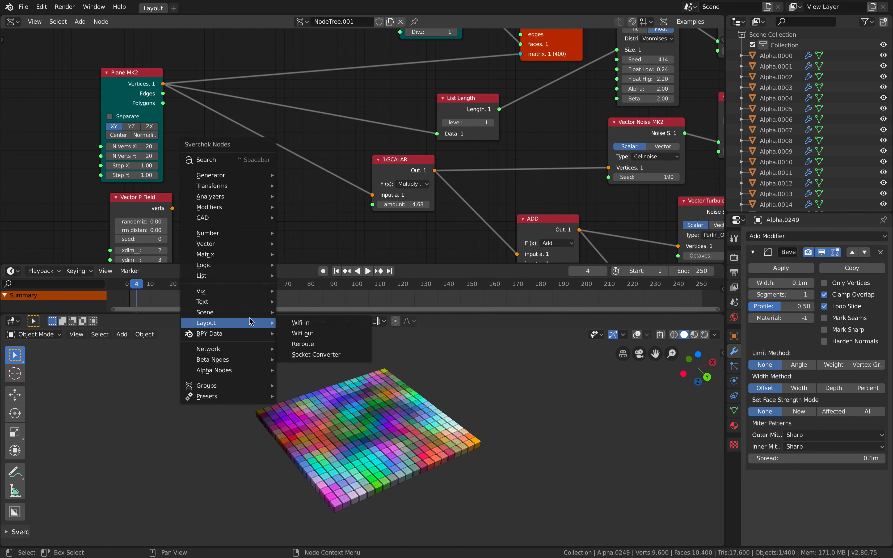
left_click(303, 344)
left_click(222, 180)
scroll(221, 179, "up", 1)
left_click_drag(102, 73, 62, 86)
scroll(188, 133, "down", 1)
middle_click_drag(189, 133, 200, 158)
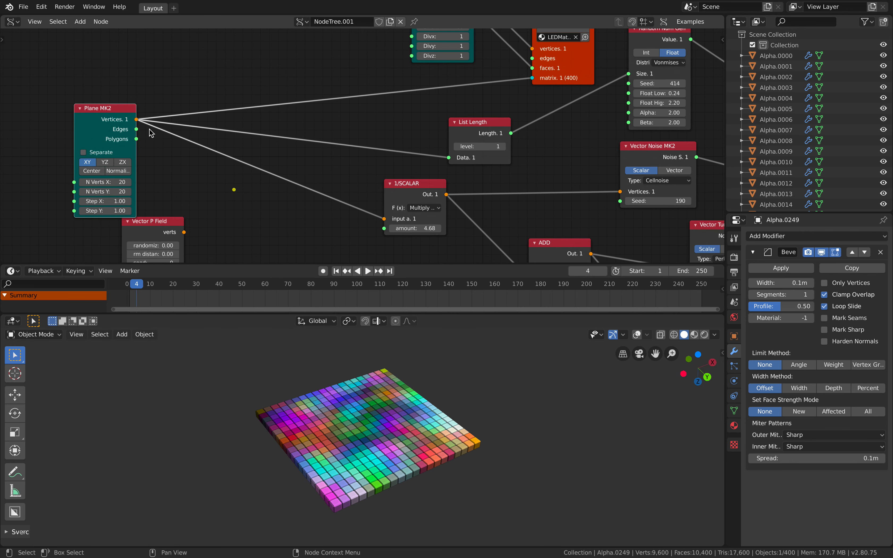
- Route Plane MK2's vertices through the reroute point to the mesh viewer's matrix input, List Length and 1/SCALAR
left_click_drag(157, 220, 146, 224)
left_click_drag(137, 119, 194, 159)
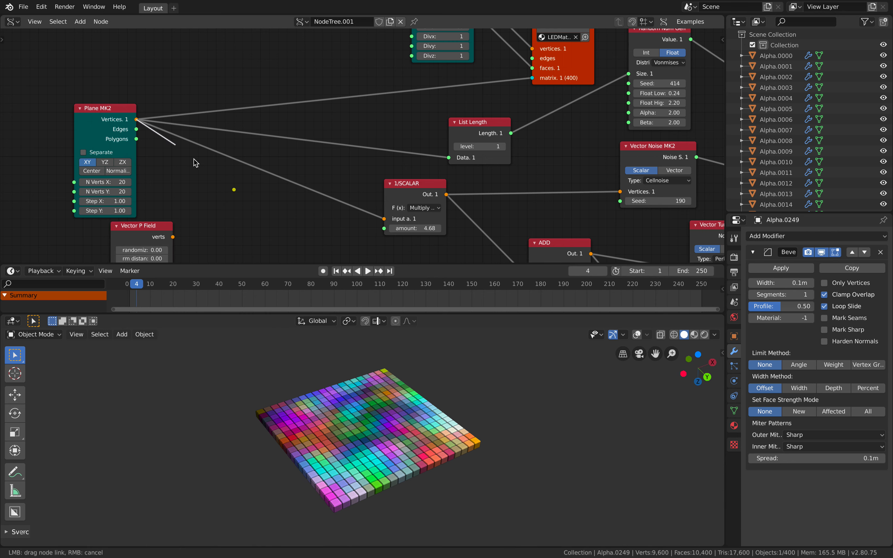
left_click_drag(234, 190, 534, 81)
left_click_drag(271, 181, 450, 158)
left_click_drag(235, 194, 258, 184)
middle_click_drag(218, 191, 230, 162)
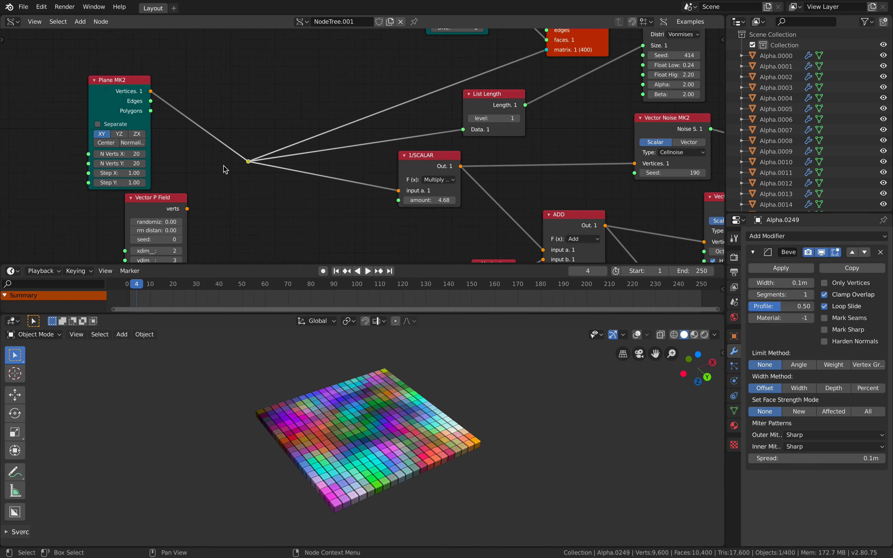
- Feed the reroute from Vector P Field instead of the plane, and set its X, Y and Z dimensions to 5
left_click_drag(187, 209, 248, 170)
middle_click_drag(280, 371, 284, 370)
middle_click_drag(203, 233, 226, 165)
scroll(227, 164, "up", 2)
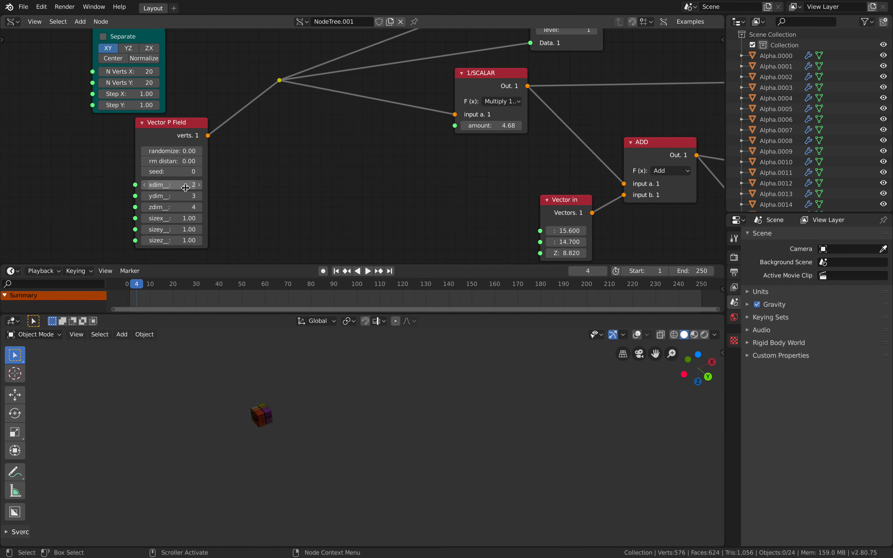
left_click_drag(186, 188, 184, 207)
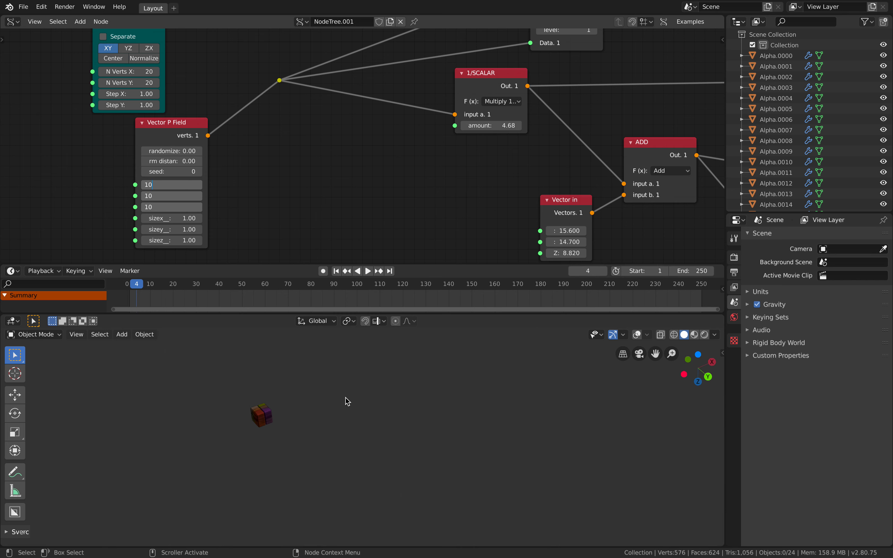
key("Return")
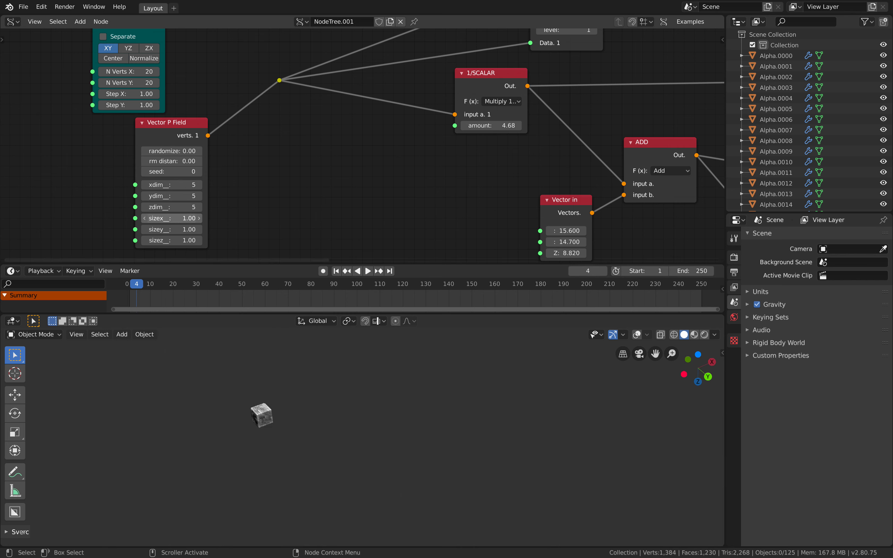
- Set Vector P Field's X, Y and Z sizes to 6.02 and move the node closer to the reroute point
left_click_drag(196, 218, 195, 240)
type("5")
key("Return")
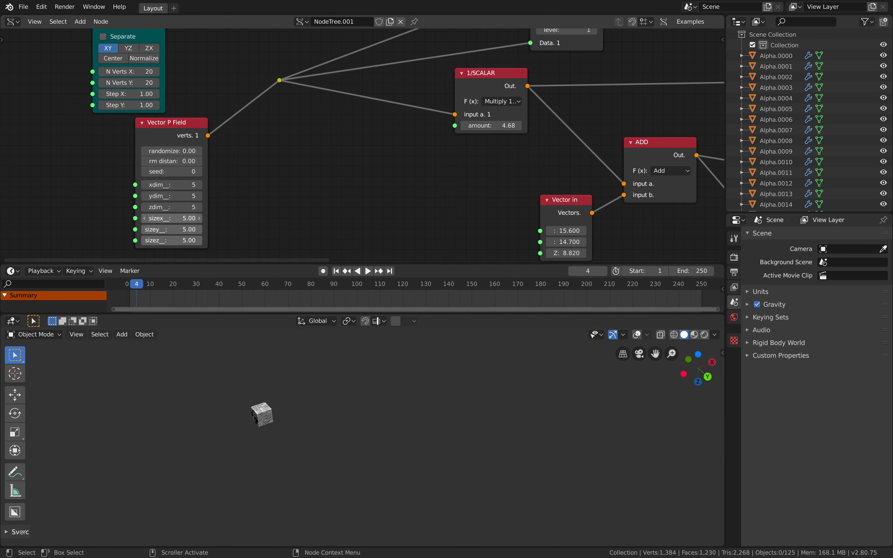
left_click_drag(179, 197, 176, 197)
left_click_drag(175, 129, 211, 95)
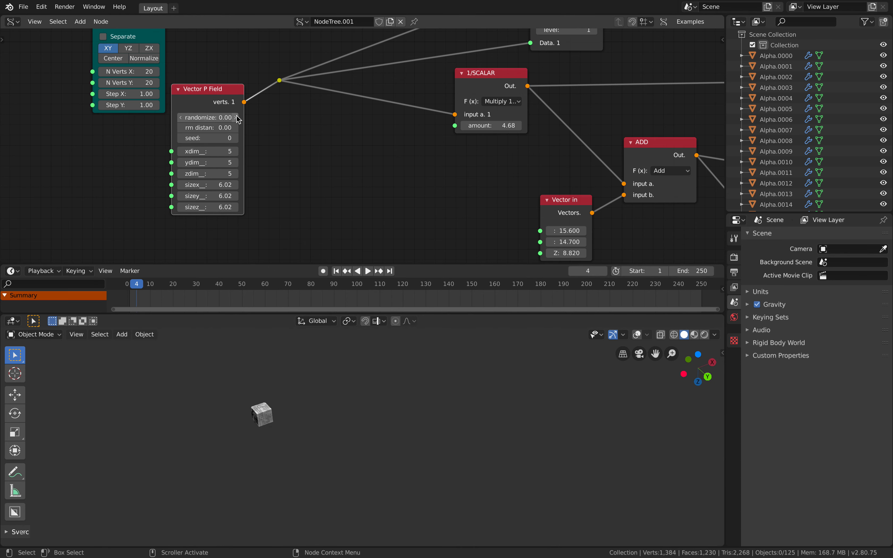
- Set Vector P Field's seed to 38 and its X, Y and Z dimensions to 7
mouse_move(218, 138)
left_mouse_down()
mouse_move(233, 138)
mouse_move(216, 151)
left_mouse_up()
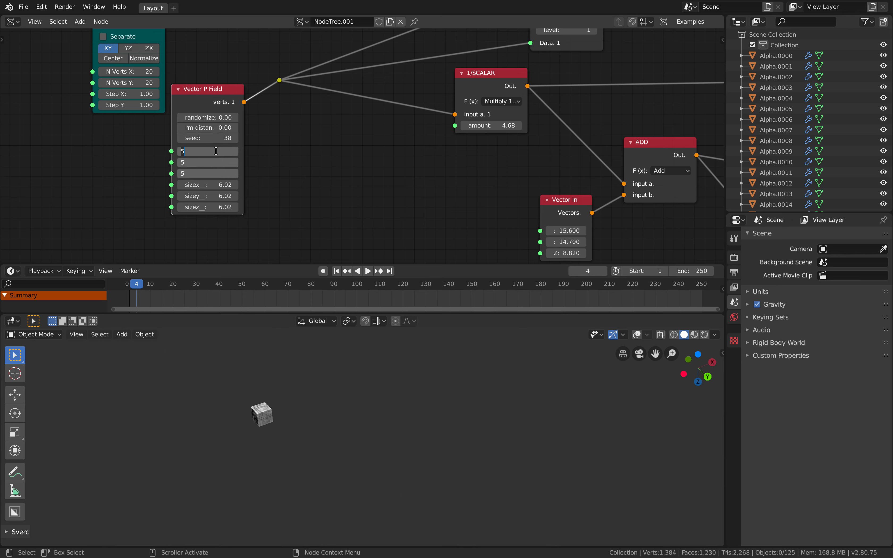
type("7")
key("Return")
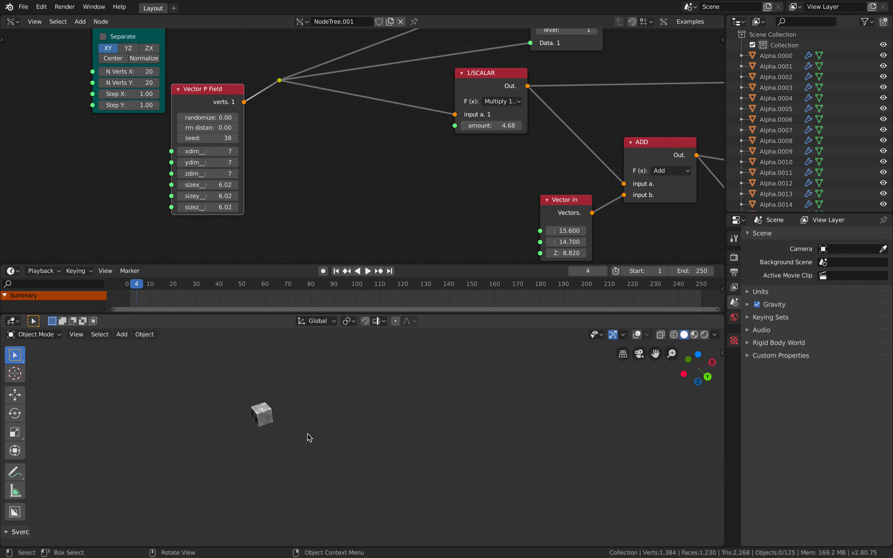
scroll(400, 410, "up", 4)
middle_click_drag(382, 403, 375, 437, "shift")
scroll(376, 434, "up", 5)
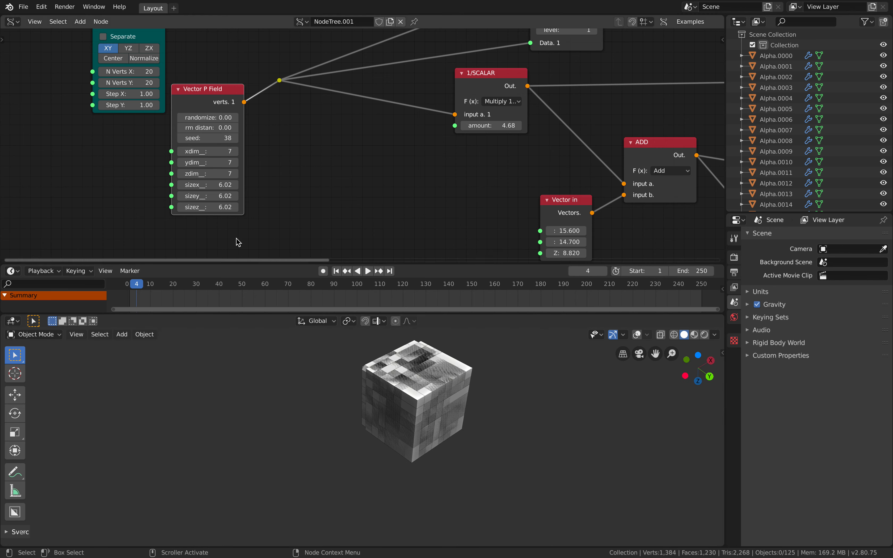
- Set Vector P Field's X size to 11.36 and advance the timeline to frame 8 to refresh the boxes
mouse_move(214, 185)
left_mouse_down()
mouse_move(229, 185)
mouse_move(222, 184)
left_mouse_up()
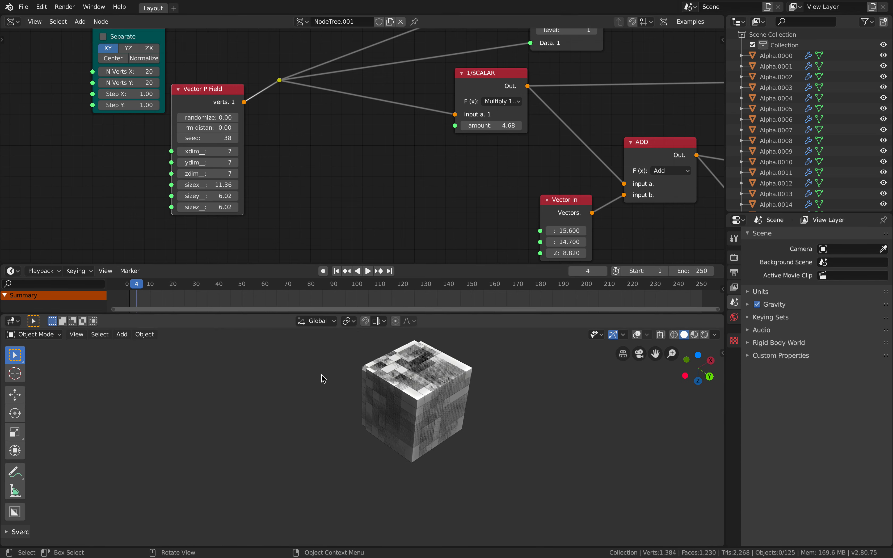
key("Right")
key("Right")
key("Right")
key("Right")
scroll(321, 378, "down", 6)
middle_click_drag(321, 375, 280, 406)
- Try X, Y and Z sizes of 10 on Vector P Field and settle on 8 for all three
left_click_drag(217, 184, 216, 207)
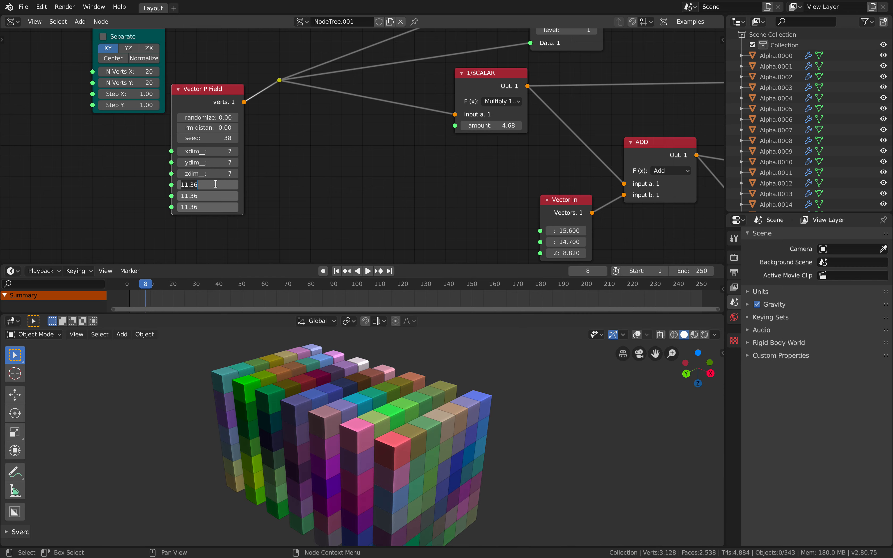
key("Return")
middle_click_drag(306, 395, 284, 404)
left_click_drag(210, 184, 210, 207)
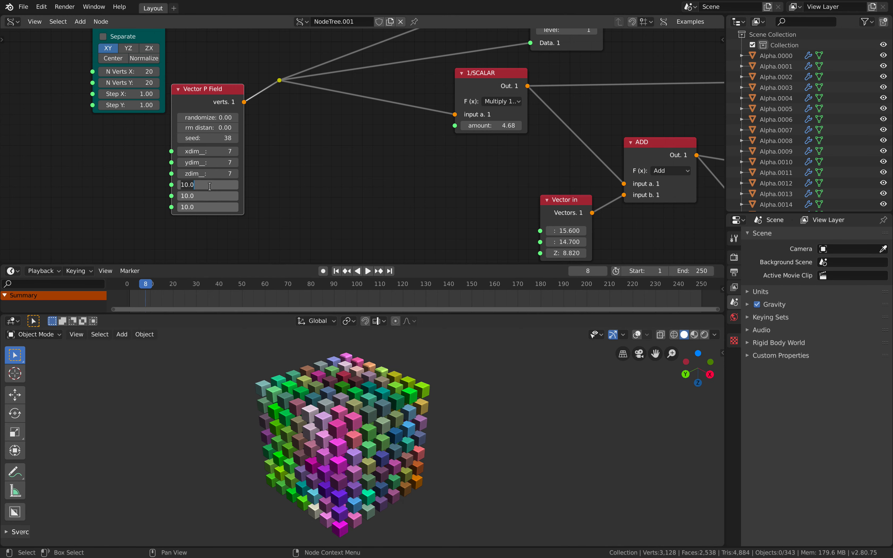
key("Return")
middle_click_drag(303, 369, 319, 413)
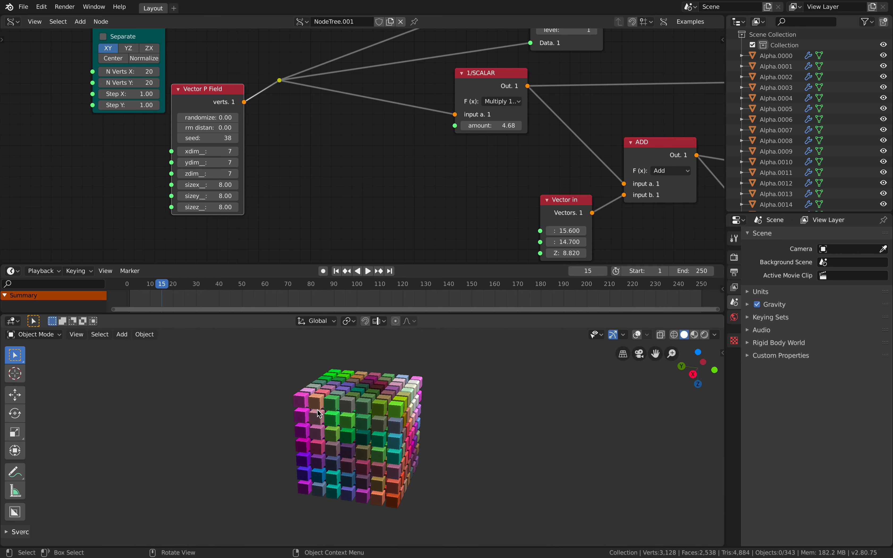
- Run the animation to frame 52 and set the Vector in node's X value to 17.58
key("space")
middle_click_drag(351, 174, 199, 161)
middle_click_drag(400, 155, 275, 149)
middle_click_drag(487, 176, 413, 183)
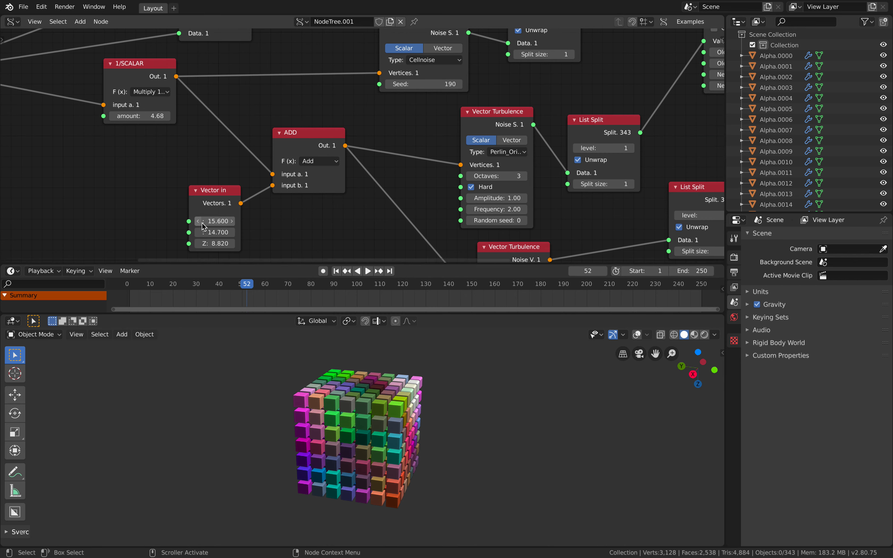
left_click_drag(215, 221, 246, 221)
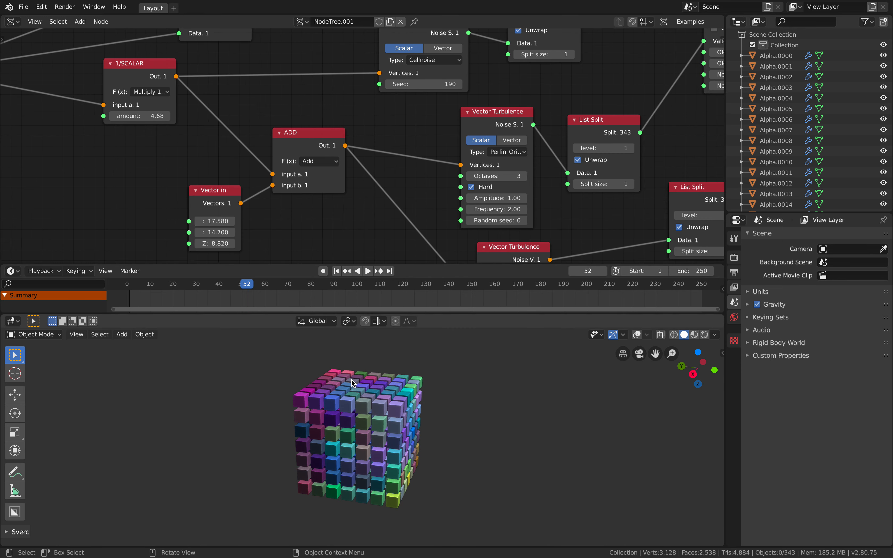
middle_click_drag(347, 373, 309, 373)
- Set the Vector in node's values to X 24.06, Y 19.26 and Z 10.56 to shift the color pattern
mouse_move(218, 232)
left_mouse_down()
mouse_move(246, 232)
mouse_move(225, 232)
mouse_move(224, 244)
mouse_move(234, 244)
mouse_move(218, 243)
left_mouse_up()
mouse_move(357, 384)
middle_mouse_down()
mouse_move(329, 377)
mouse_move(347, 387)
mouse_move(342, 394)
mouse_move(353, 387)
middle_mouse_up()
left_click_drag(216, 221, 218, 246)
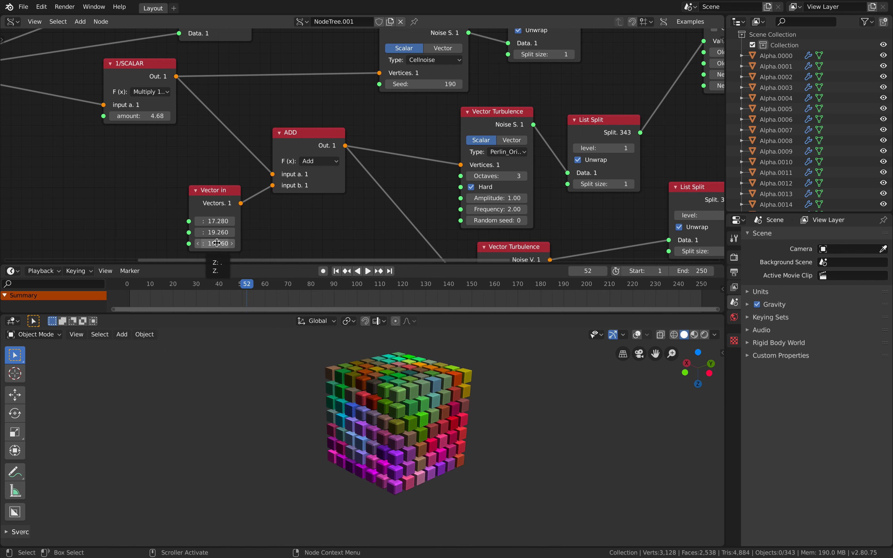
left_click_drag(213, 221, 229, 218)
scroll(455, 414, "down", 3)
middle_click_drag(416, 373, 397, 398)
scroll(395, 406, "up", 2)
scroll(480, 163, "down", 8)
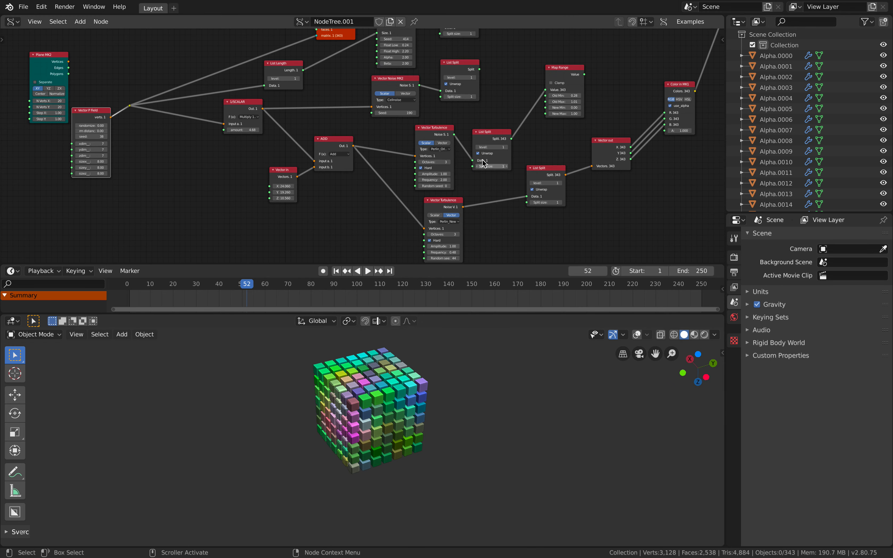
- Move the List Split node fed by the scalar Vector Turbulence upward in the node tree
scroll(483, 163, "up", 3)
left_click_drag(305, 125, 311, 129)
left_click_drag(390, 131, 403, 99)
middle_click_drag(353, 115, 352, 164)
middle_click_drag(390, 121, 341, 137)
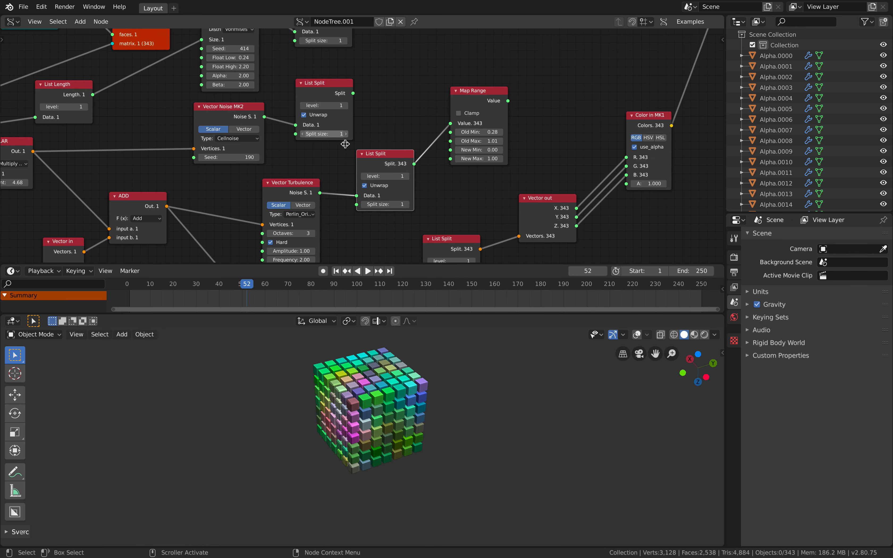
- Adjust the Vector in node's X value again to change the noise offset of the colors
scroll(341, 137, "down", 4)
middle_click_drag(263, 205, 329, 180)
middle_click_drag(421, 154, 317, 166)
scroll(295, 164, "up", 4)
middle_click_drag(83, 223, 242, 167)
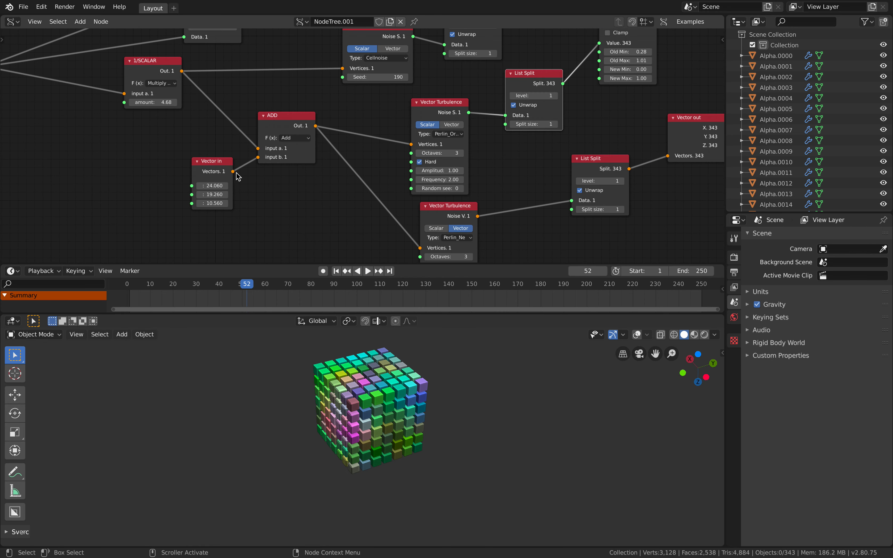
left_click_drag(212, 186, 294, 195)
- Shift both Vector Turbulence nodes slightly away from their List Split nodes to tidy the layout
left_click_drag(452, 210, 442, 212)
left_click(435, 105)
left_click_drag(435, 104, 431, 104)
middle_click_drag(458, 98, 366, 110)
left_click_drag(354, 115, 343, 114)
- Move Map Range away from the List Split nodes and raise Color in MK1 to tidy the layout
middle_click_drag(381, 157, 227, 195)
middle_click_drag(370, 141, 332, 185)
left_click_drag(370, 106, 423, 101)
middle_click_drag(490, 135, 420, 157)
left_click_drag(447, 152, 461, 96)
- Move the final node receiving the objects and colors farther from Color in MK1, and save sv_LED_004.blend
middle_click_drag(523, 68, 405, 163)
left_click_drag(438, 118, 558, 89)
scroll(418, 141, "down", 2)
scroll(495, 164, "down", 3)
middle_click_drag(262, 172, 482, 84)
key("ctrl+s")
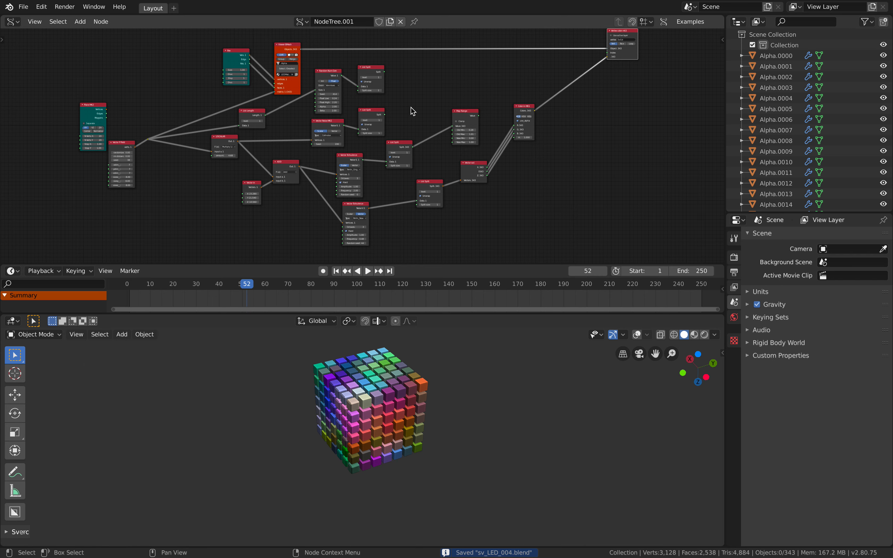
- Frame the whole node tree and an enlarged view of the colored cube, and start a screenshot capture
middle_click_drag(412, 113, 417, 139)
middle_click_drag(473, 397, 348, 425)
scroll(452, 400, "up", 4)
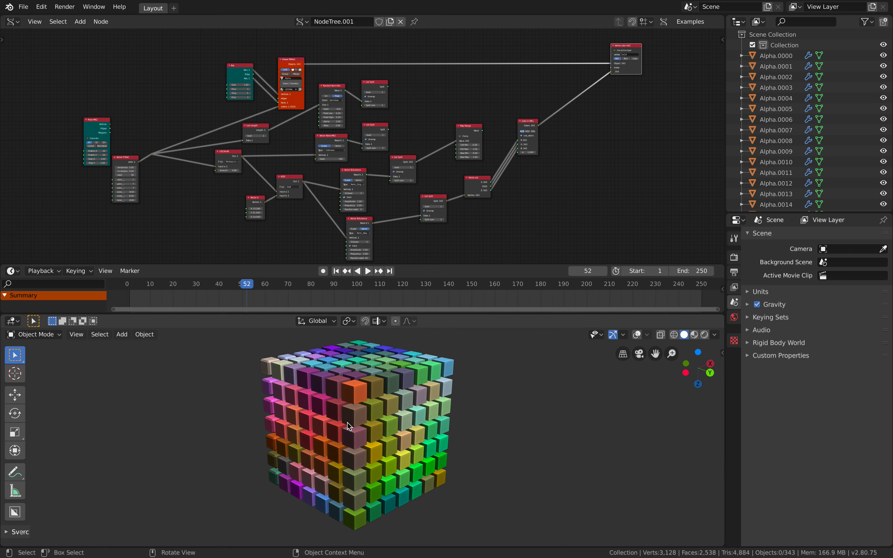
key("Print")
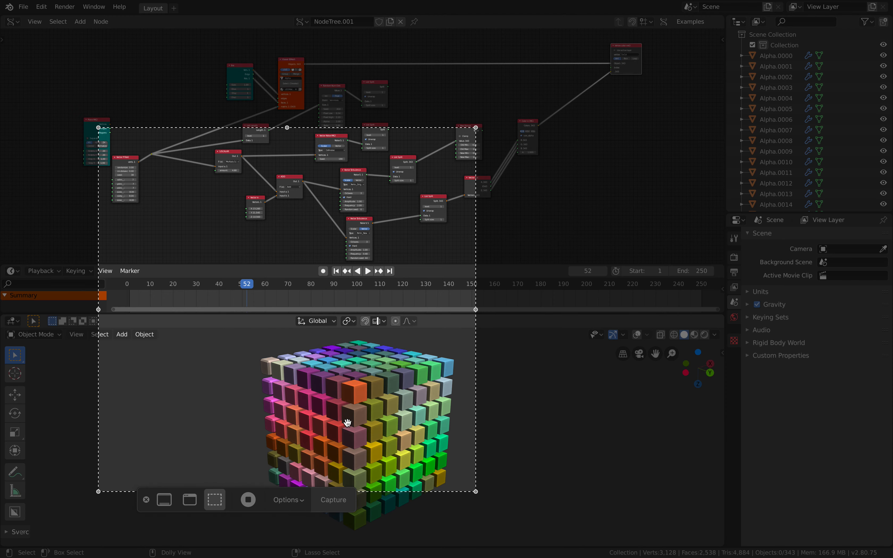